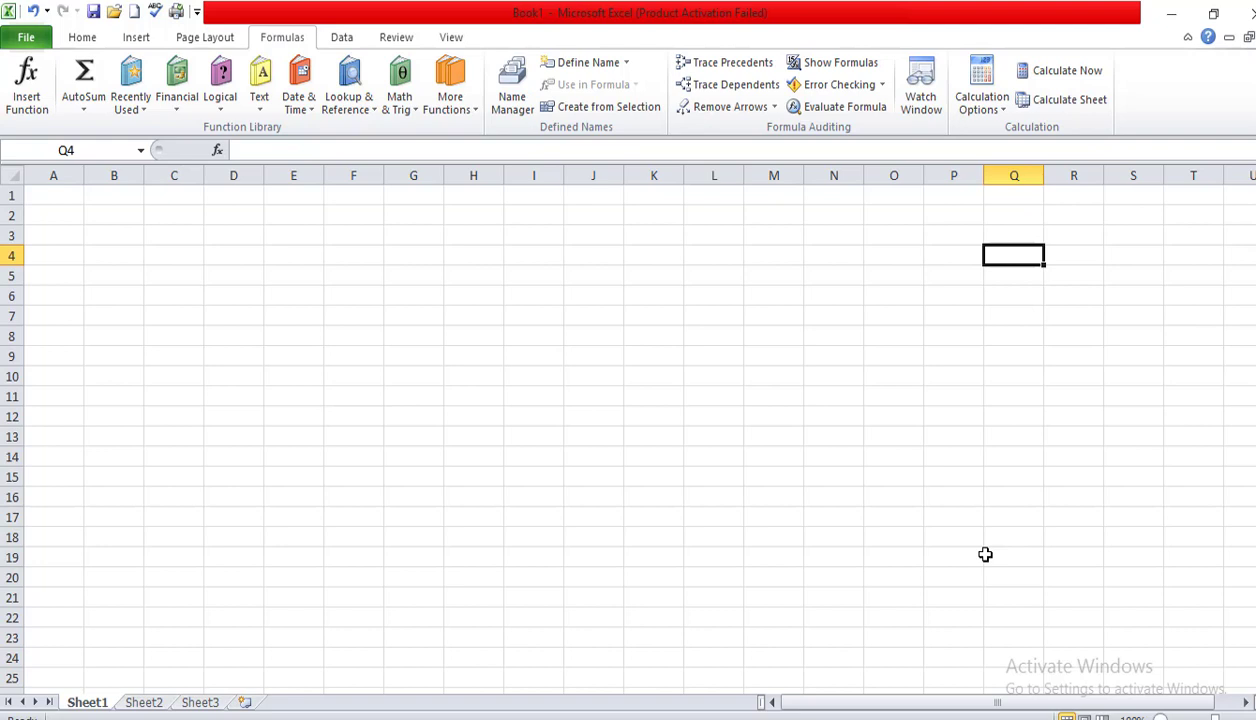
left_click(226, 104)
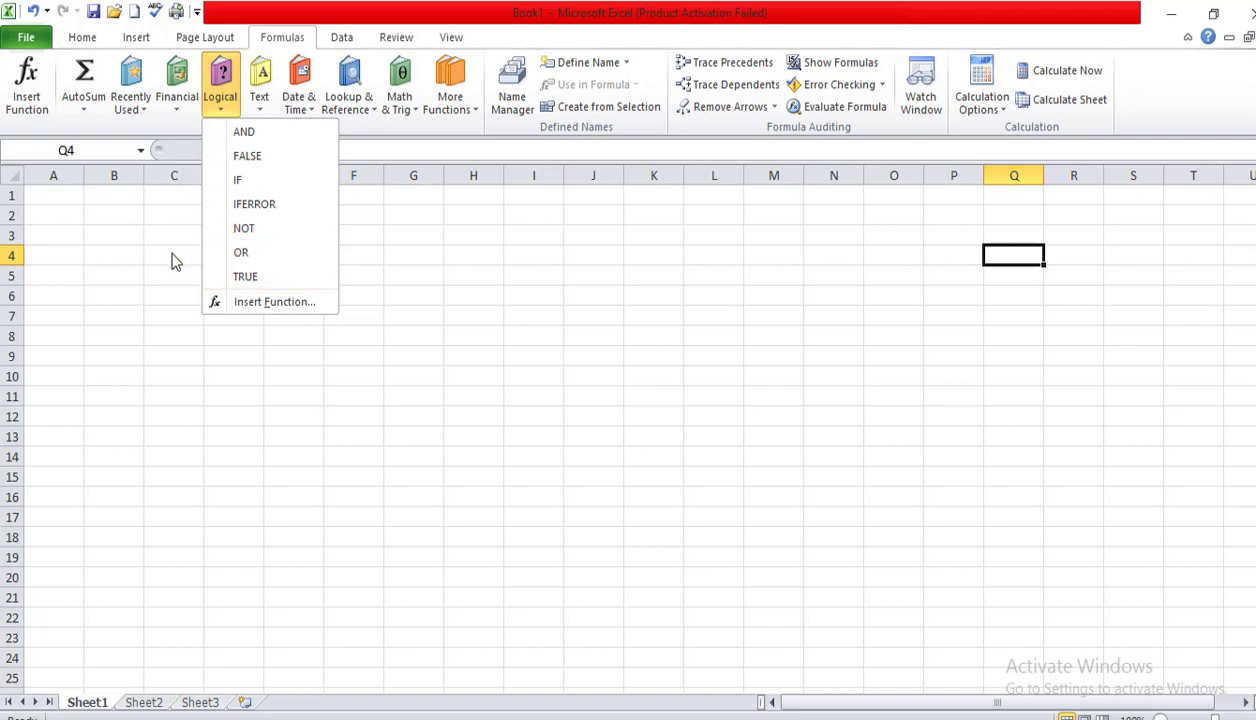
left_click(116, 254)
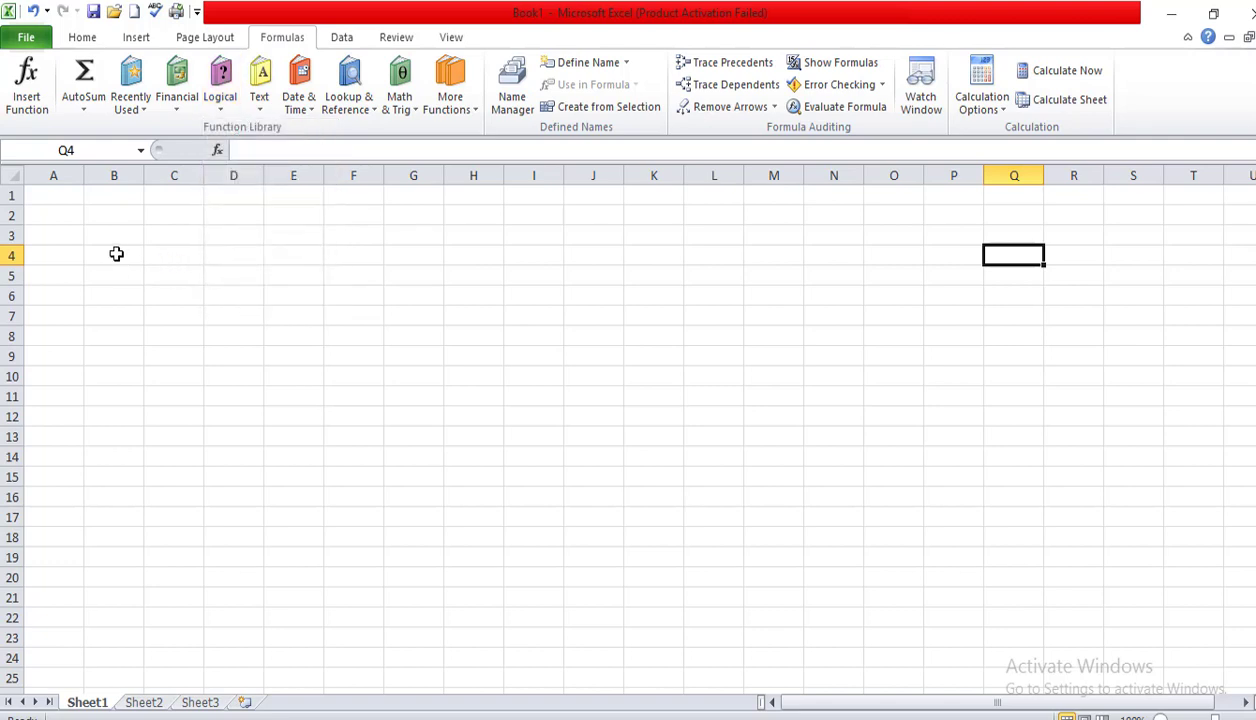
Enter the column headers name, tmail and english in cells D5 to F5
left_click(206, 274)
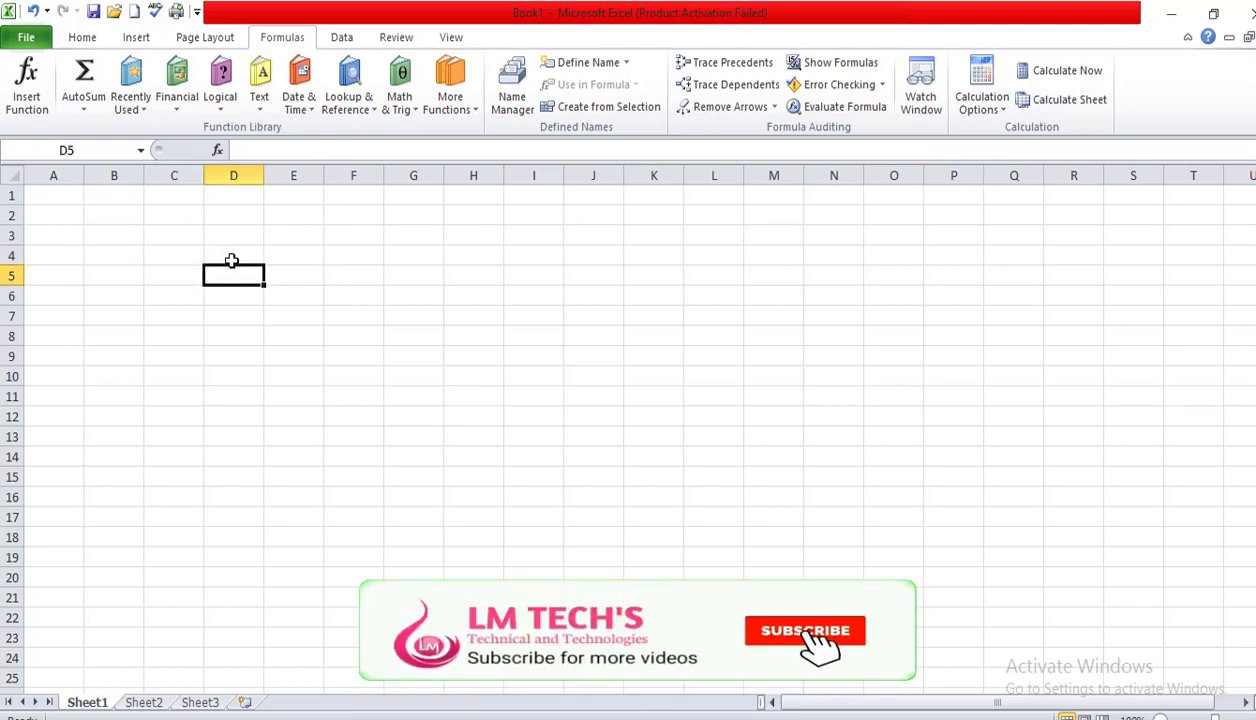
type("name")
key("Tab")
type("tmail")
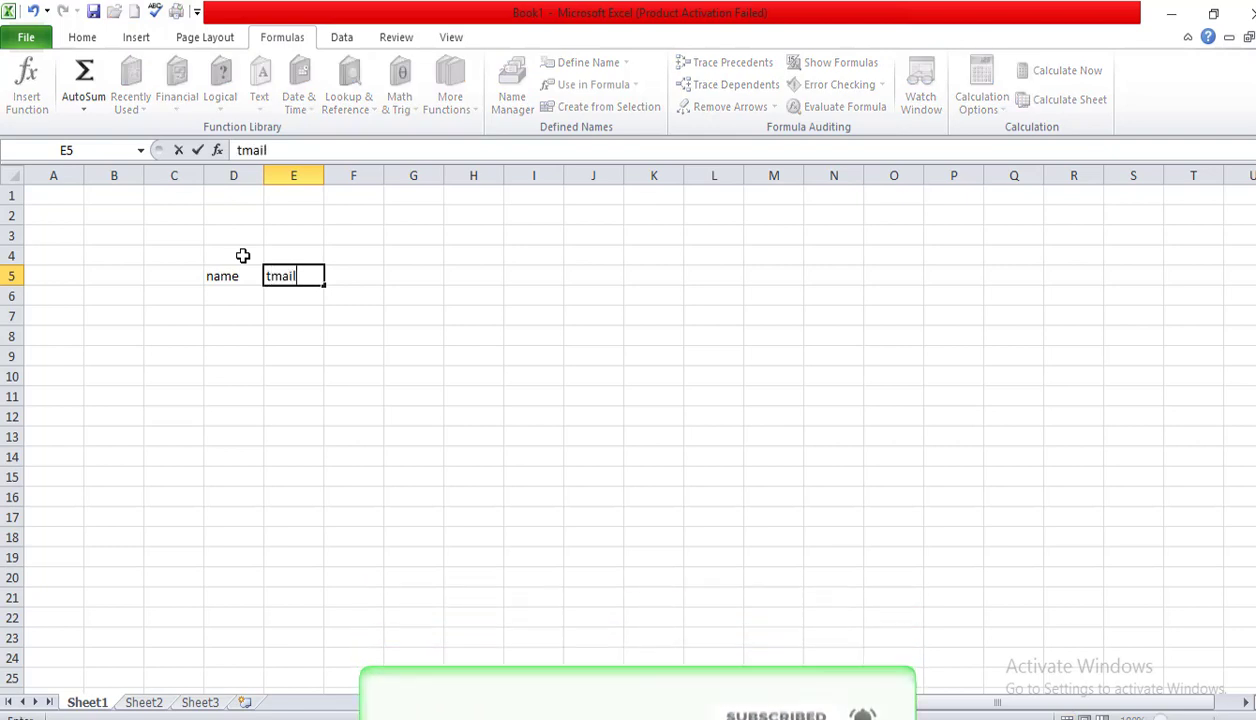
key("Tab")
type("e")
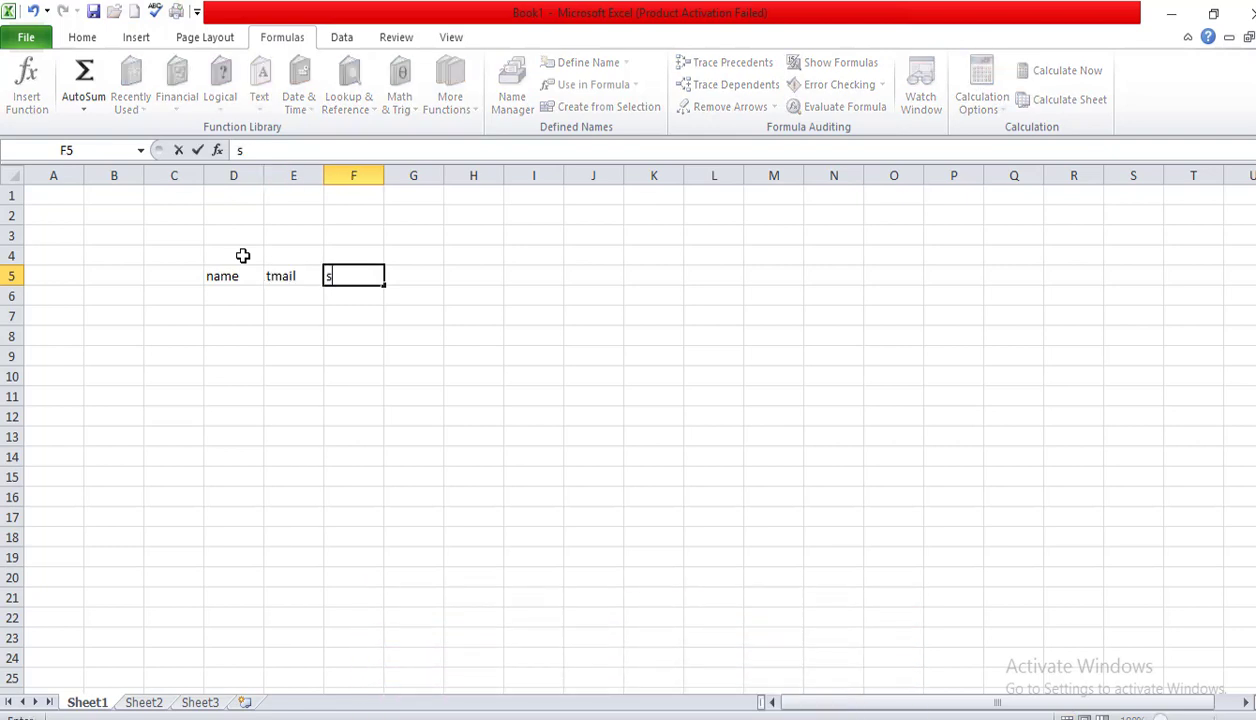
key("BackSpace")
type("englishg")
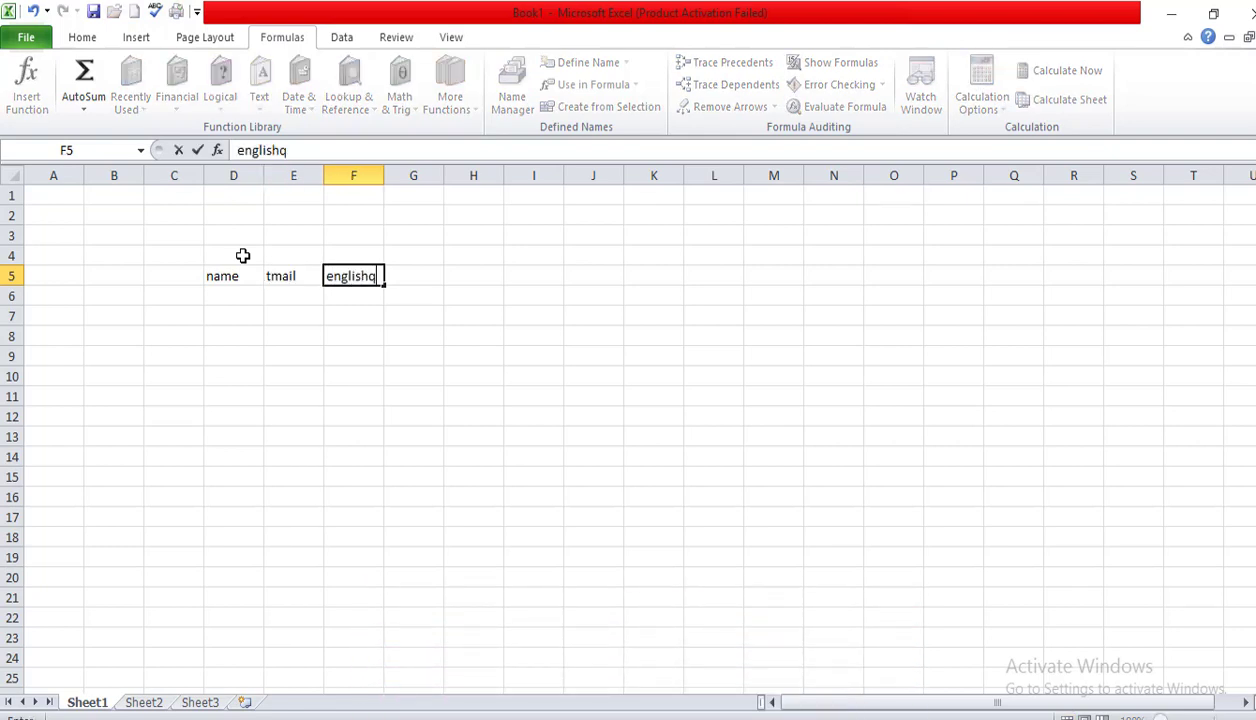
key("BackSpace")
key("Tab")
Continue the header row with maths, science and social in cells G5 to I5
type("maths")
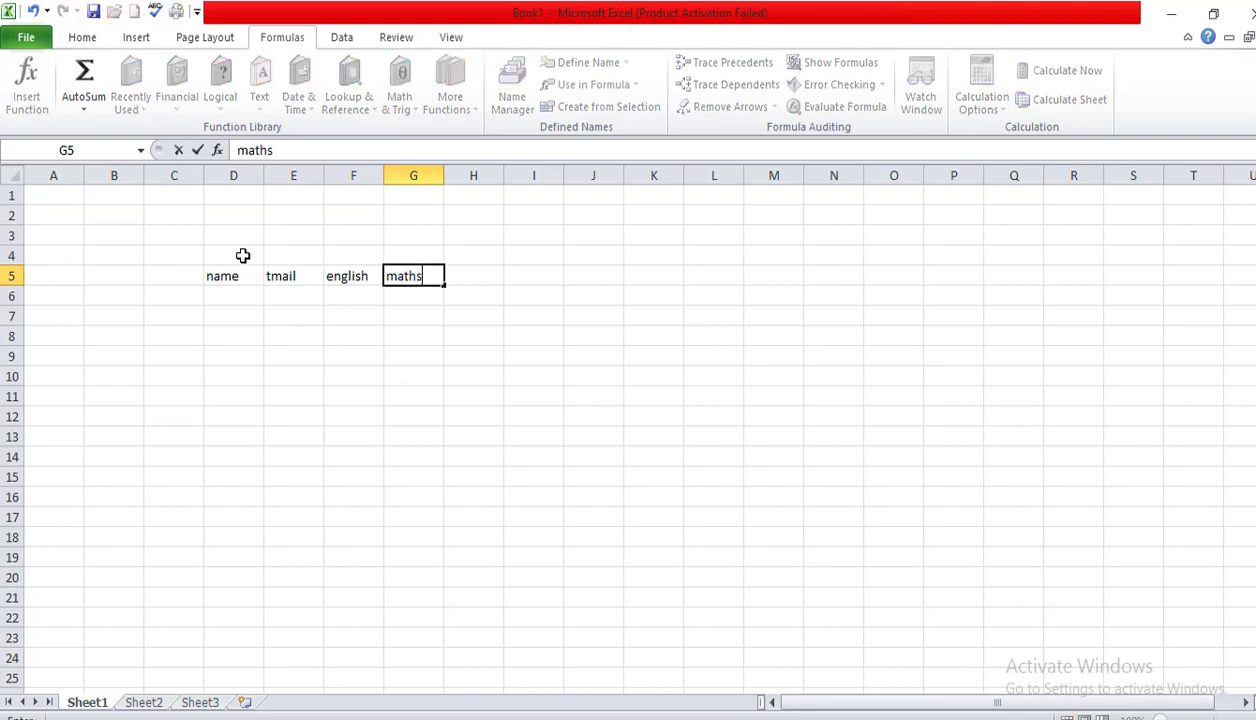
key("Tab")
type("science")
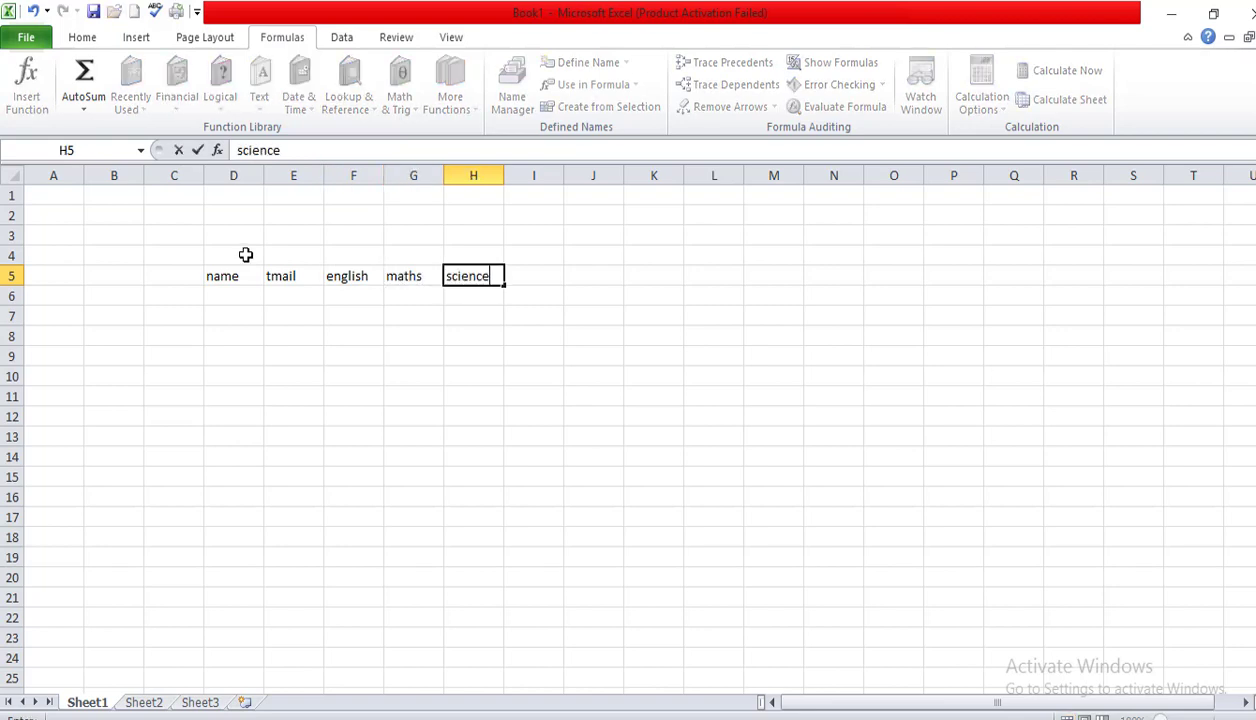
key("Tab")
type("soic")
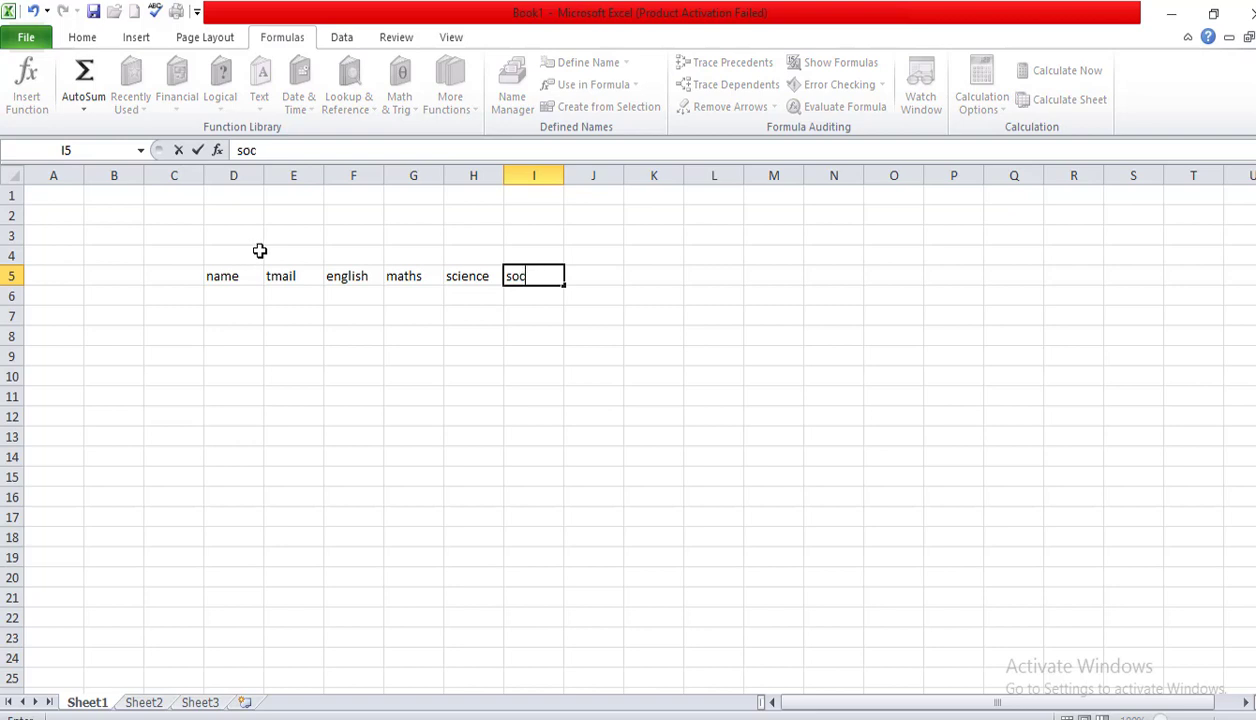
type("ial")
key("Return")
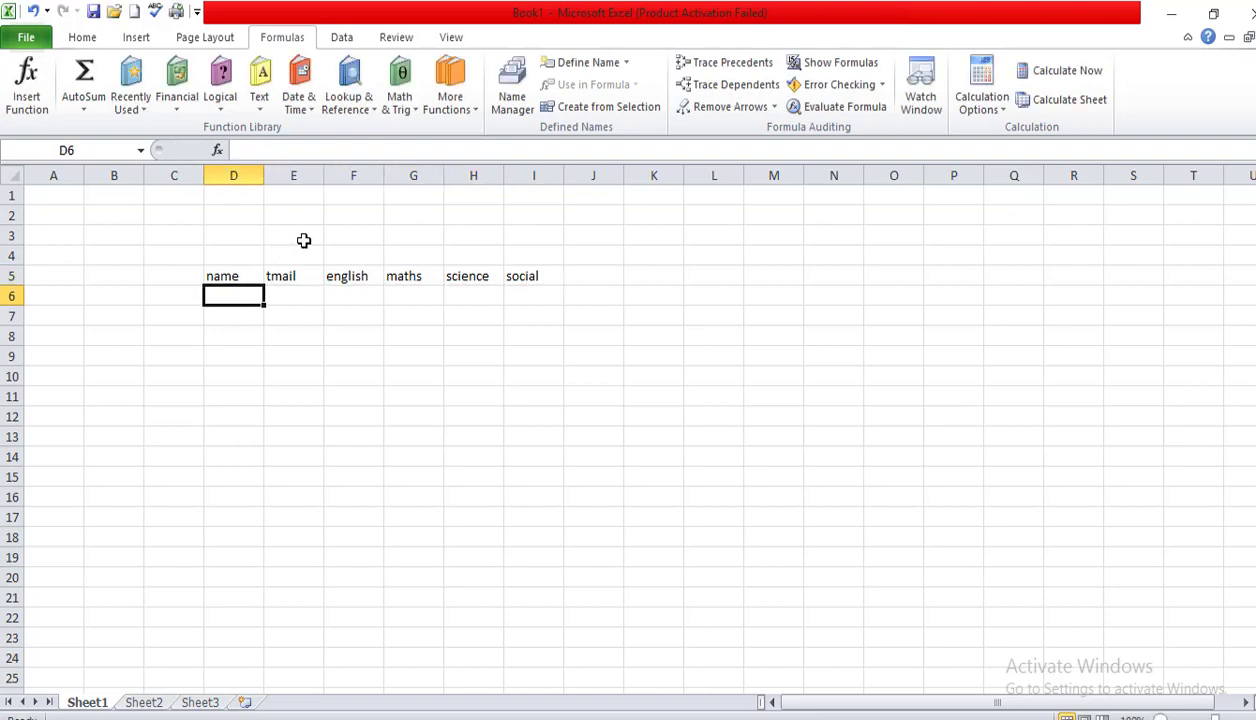
Enter the first student's name in D6 with a tmail mark of 90 and an english mark of 78
type("abi")
key("Tab")
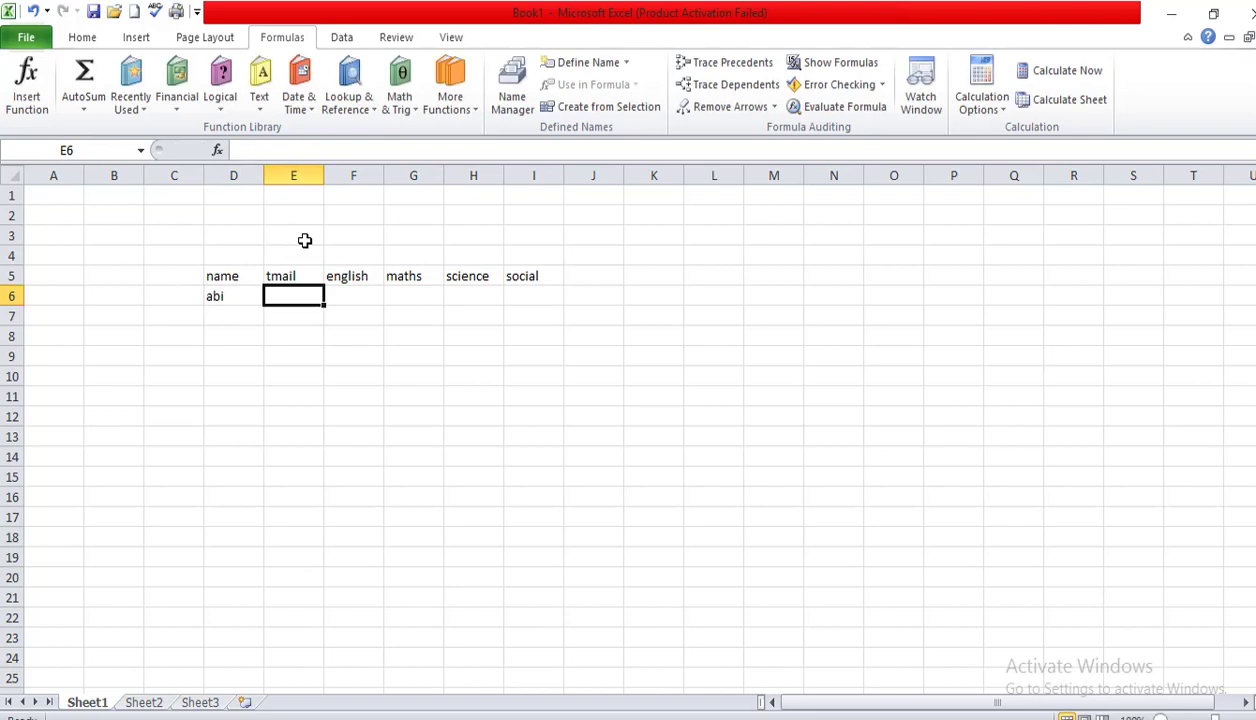
type("90")
key("Tab")
type("78")
key("Tab")
Complete the first student's row with maths 67, science 90 and social 78
type("67")
key("Tab")
type("9")
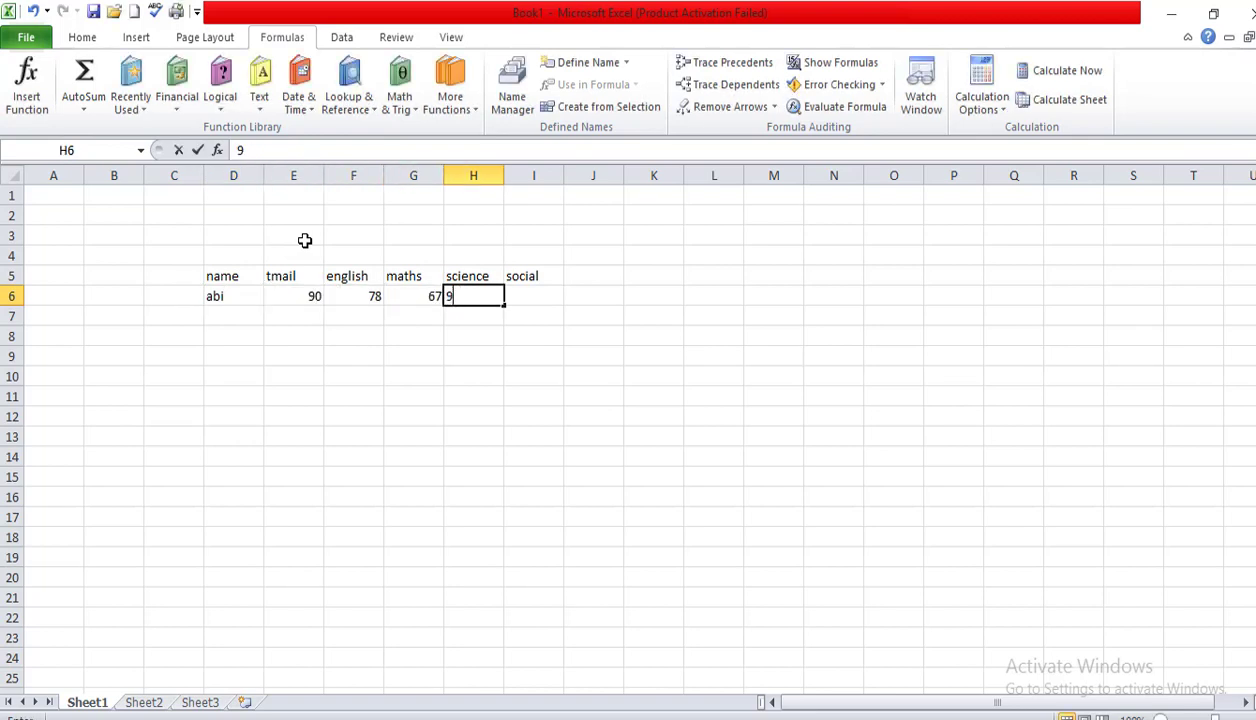
type("0")
key("Tab")
type("78")
key("Return")
Enter the second student's name in D7 with a tmail mark of 87 and an english mark of 89
key("Left")
key("Left")
key("Left")
key("Left")
key("Left")
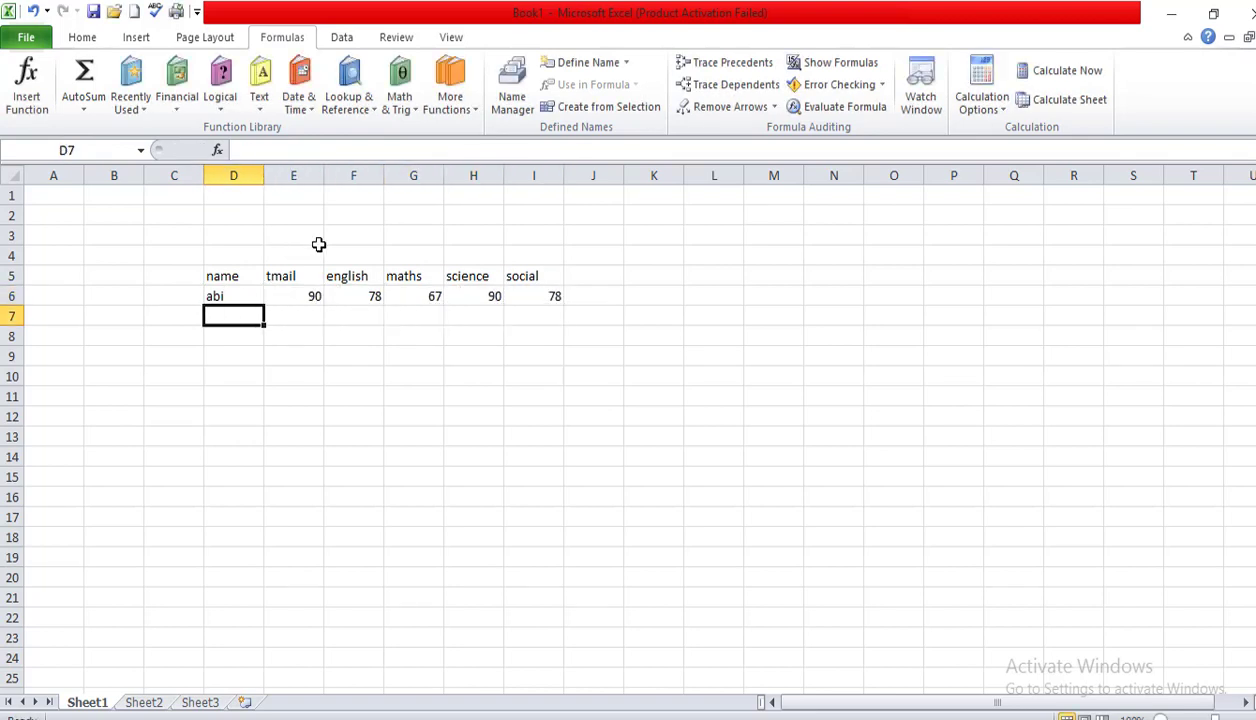
type("kayla")
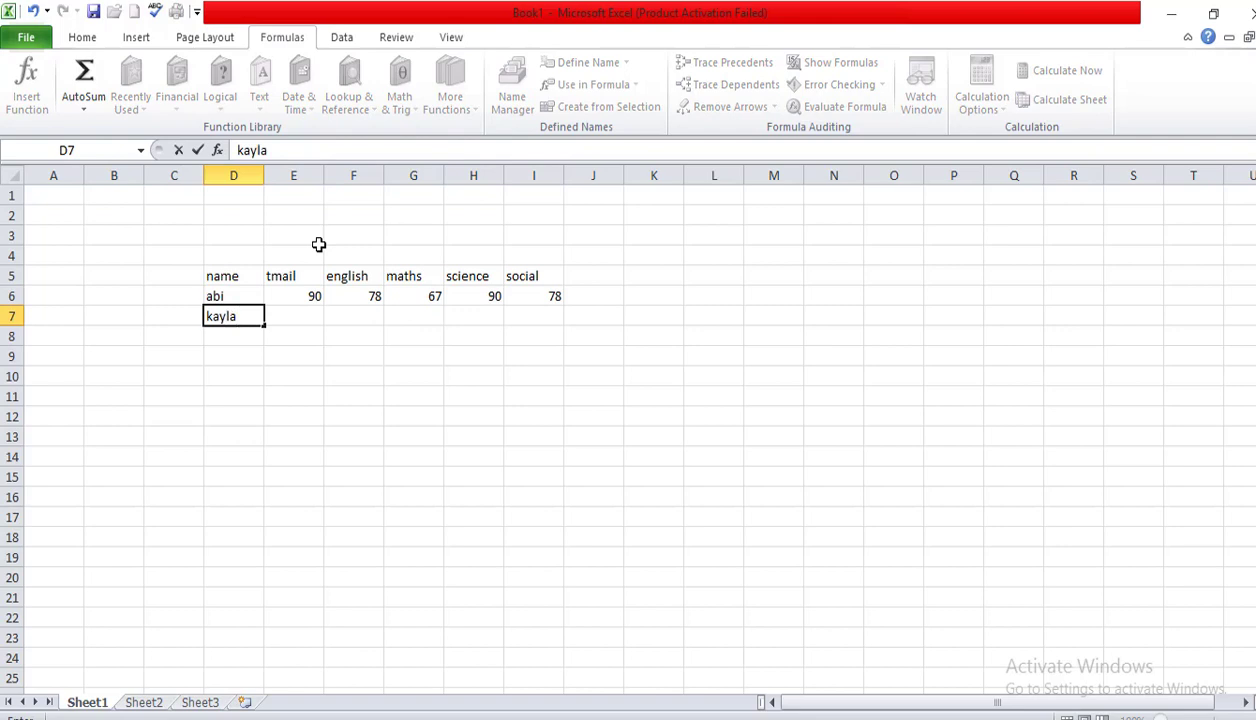
key("BackSpace")
type("al")
key("Tab")
type("87")
key("Tab")
type("89")
key("Tab")
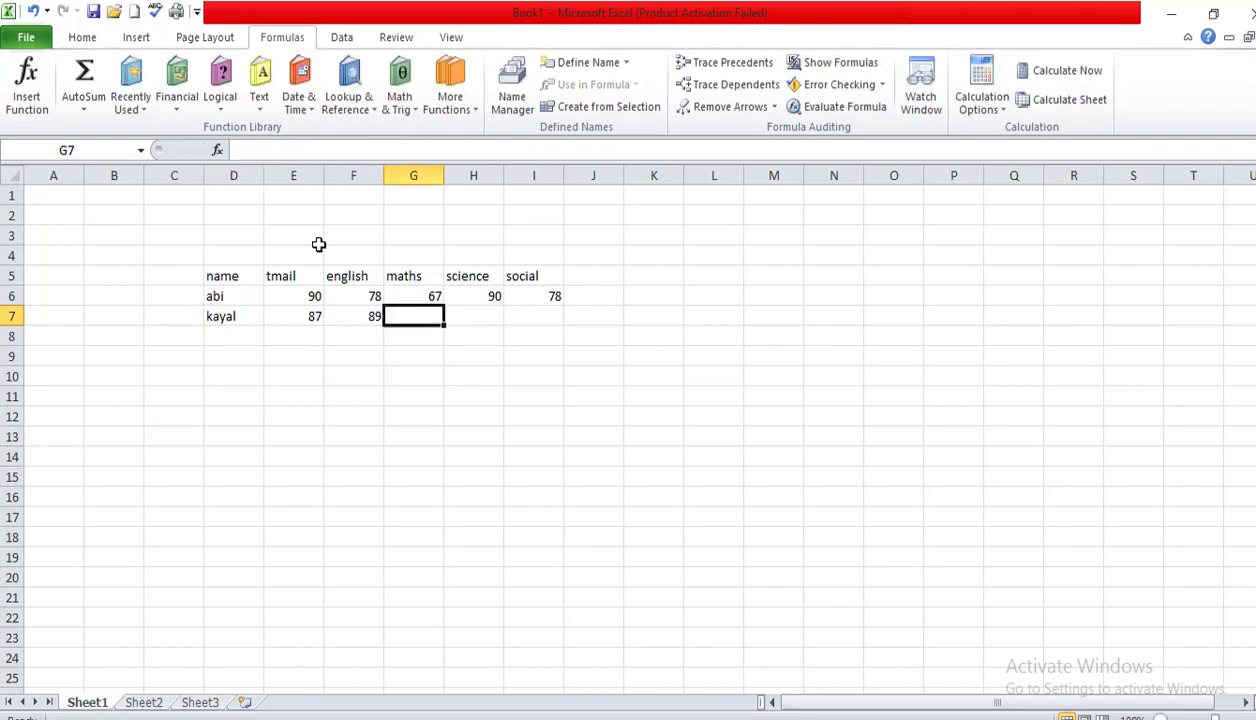
Complete the second student's row with maths 76, science 89 and social 67
type("76")
key("Tab")
type("89")
key("Tab")
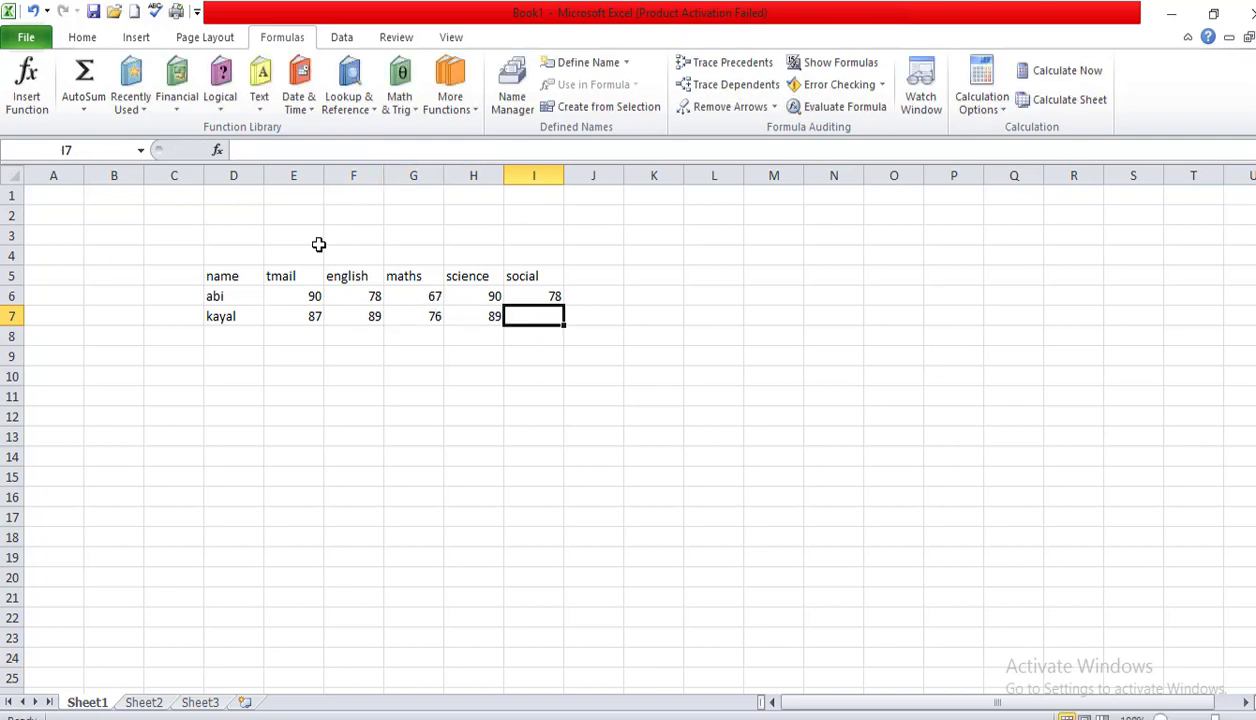
type("67")
key("Return")
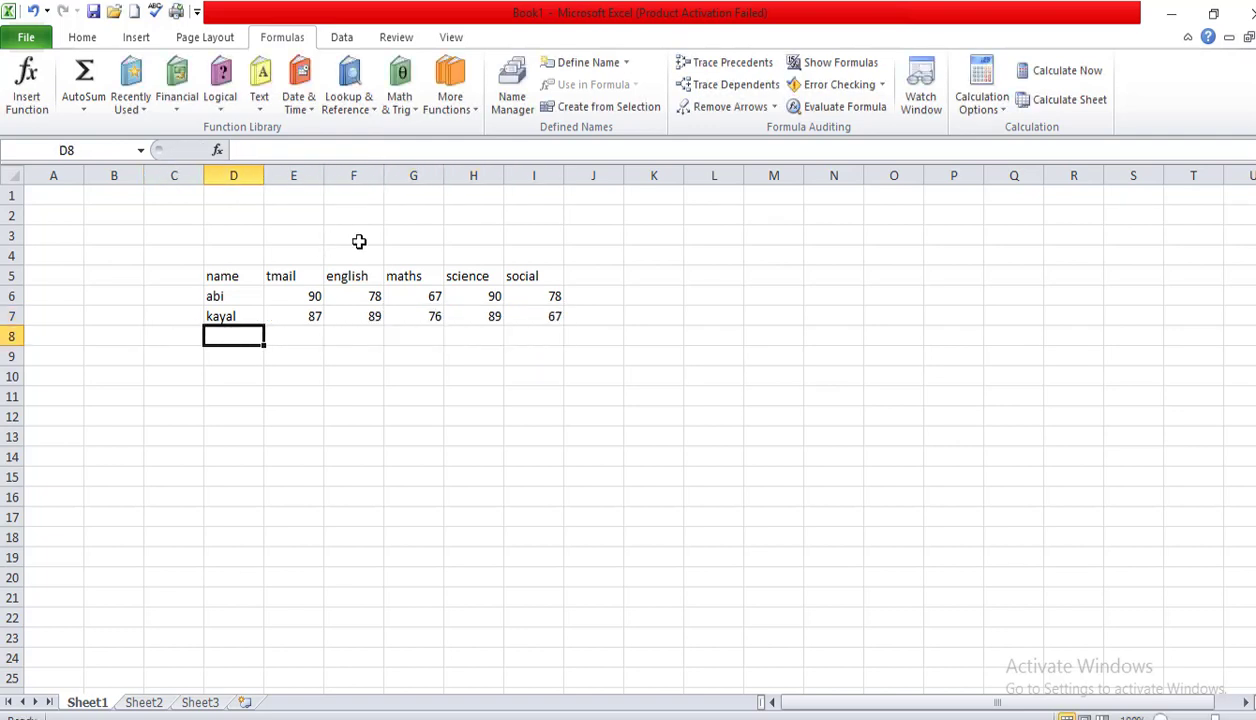
Enter the third student's name in D8 with a tmail mark of 67 and an english mark of 34
type("kowi")
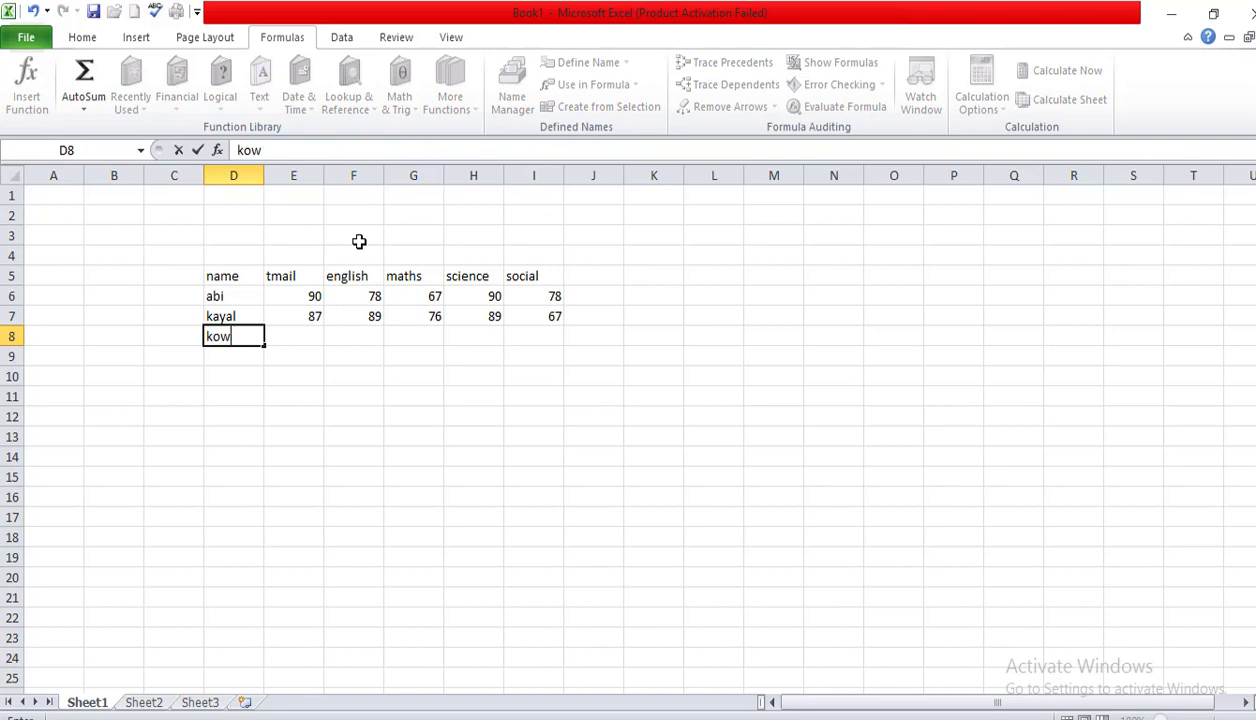
key("BackSpace")
key("BackSpace")
type("owsi")
key("Tab")
type("6")
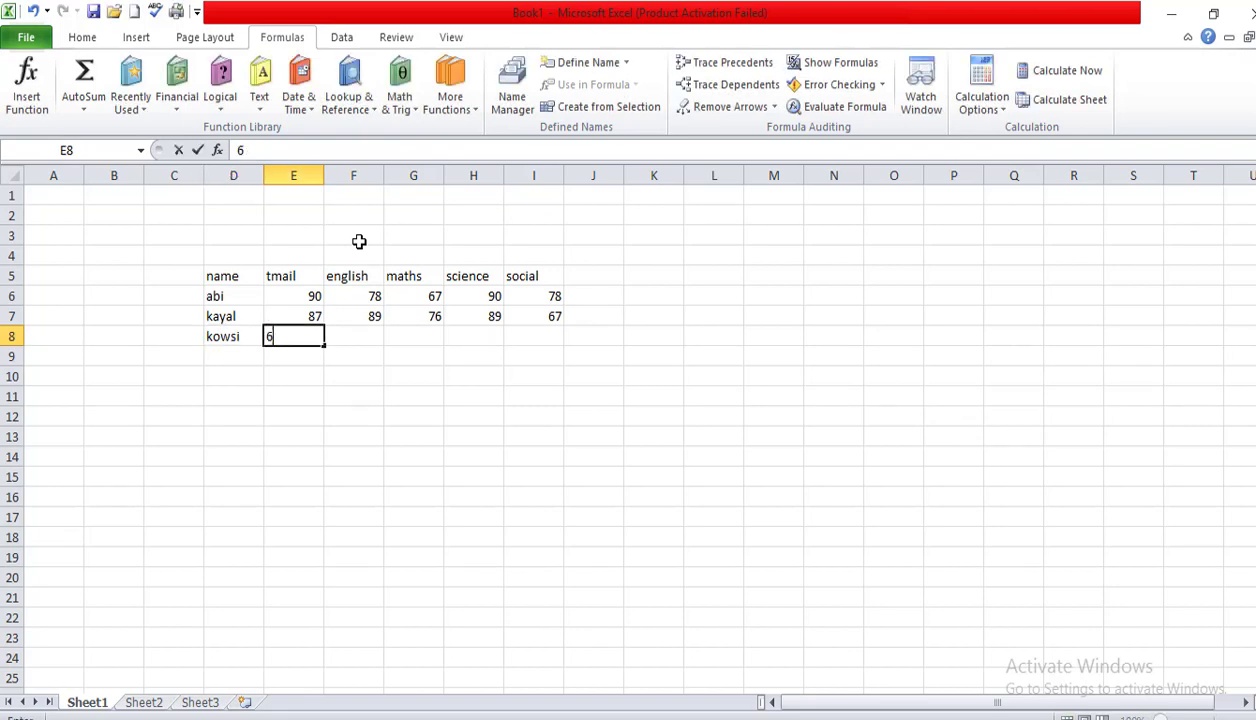
type("7")
key("Tab")
type("34")
key("Tab")
Complete the third student's row with maths 89, science 90 and social 78
type("89")
key("Tab")
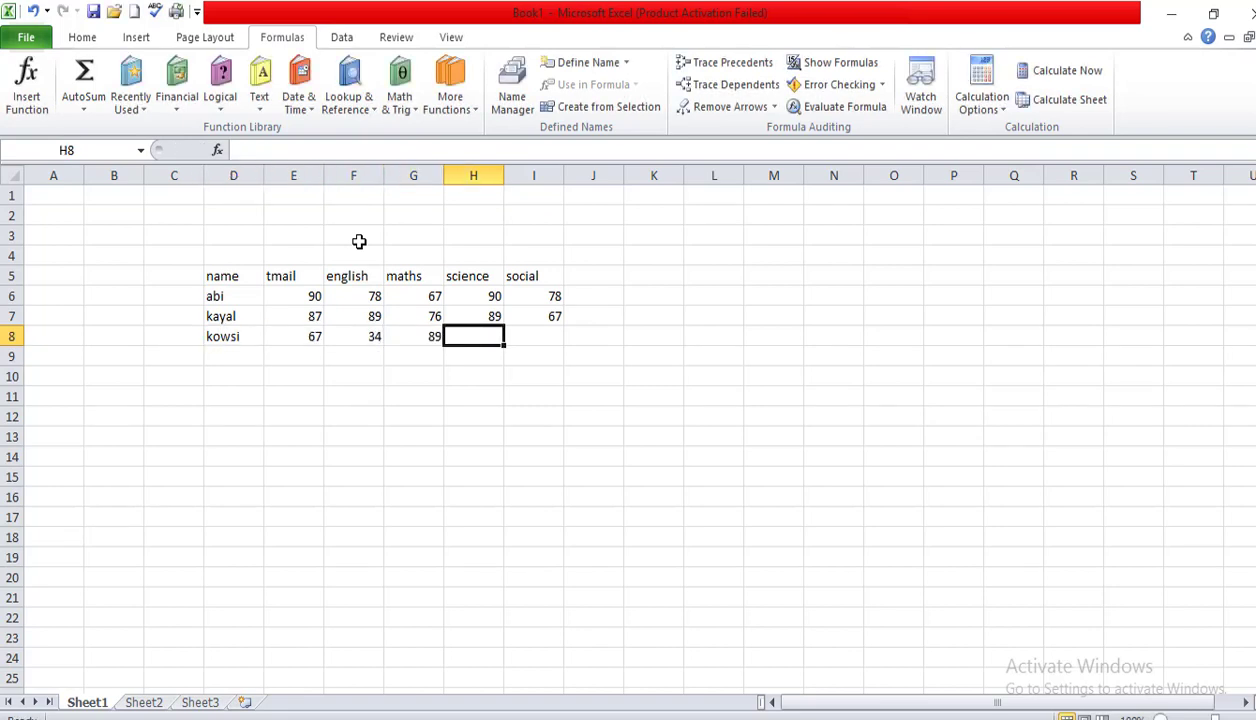
type("90")
key("Tab")
type("78")
key("Tab")
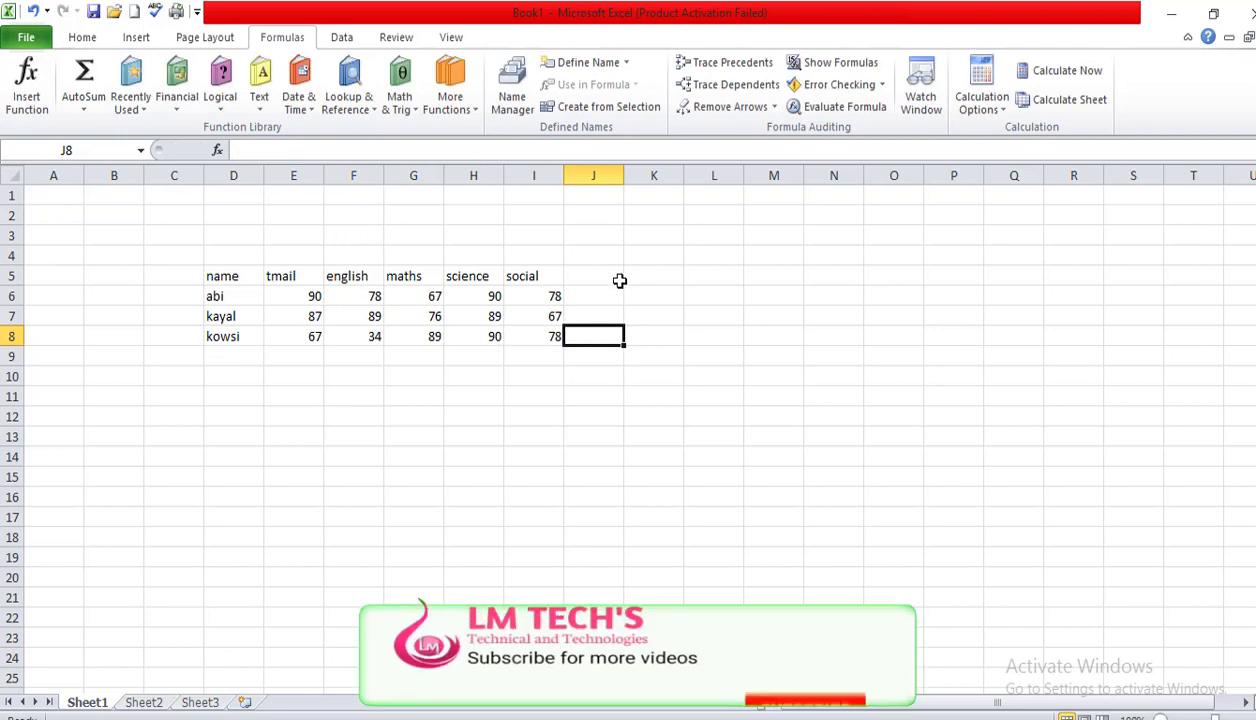
Add the column header "and" in J5, beside the social header
left_click(592, 274)
type("and")
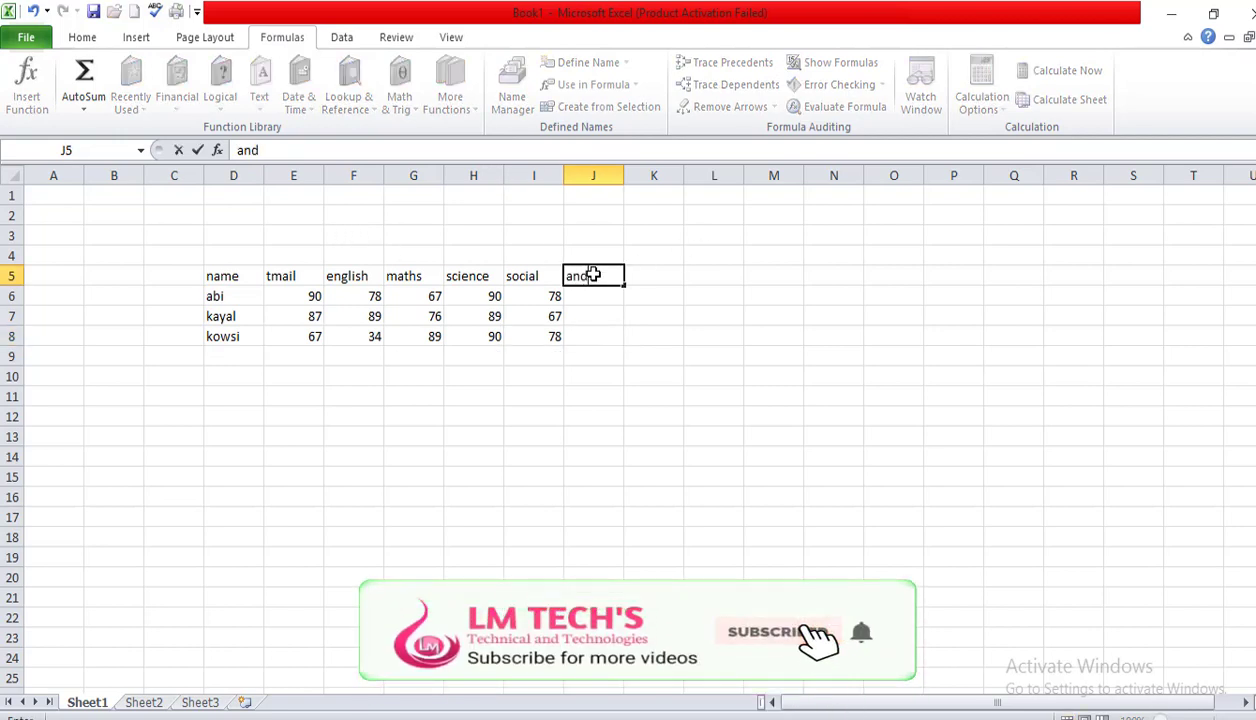
left_click(577, 248)
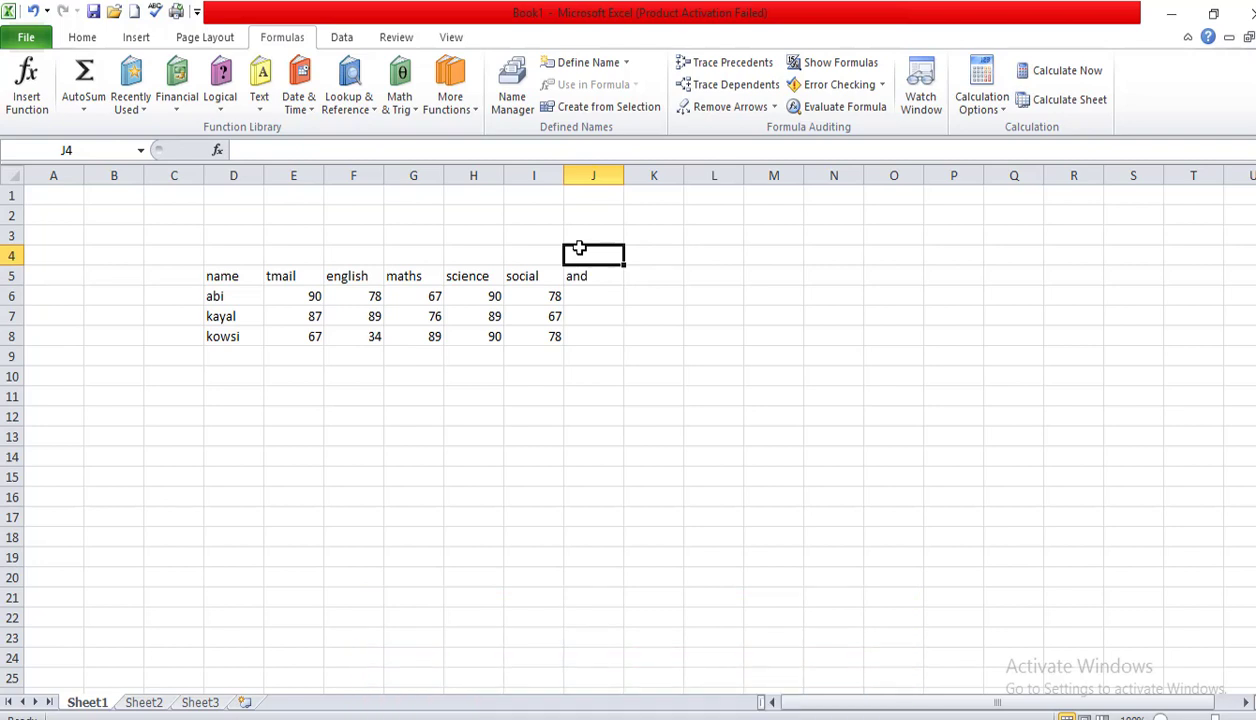
left_click_drag(305, 293, 549, 295)
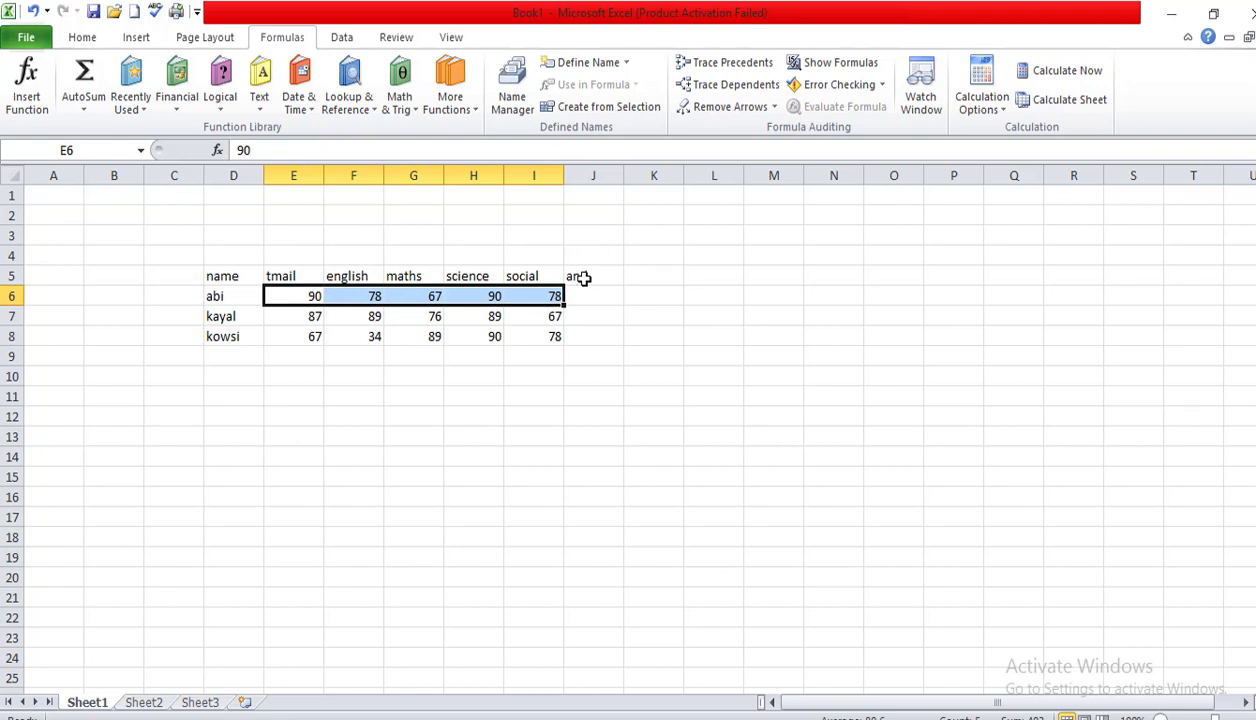
left_click(583, 278)
left_click(587, 314)
left_click(578, 294)
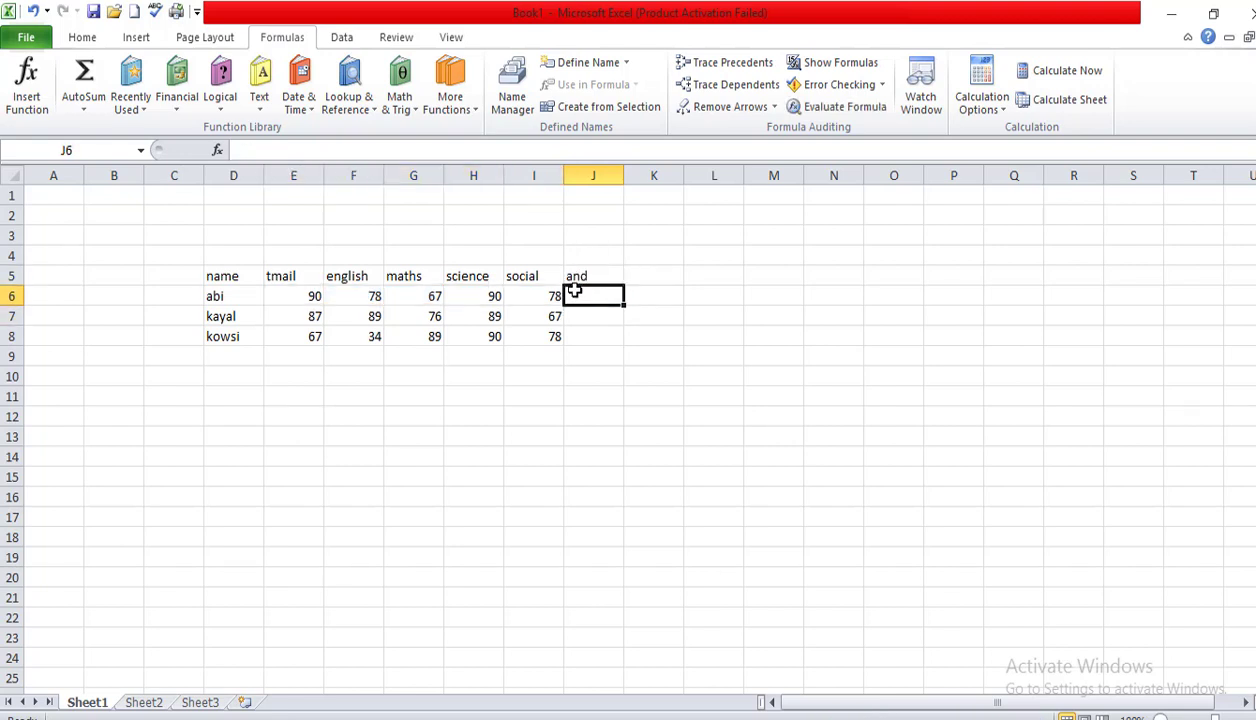
left_click(273, 298)
left_click(284, 393)
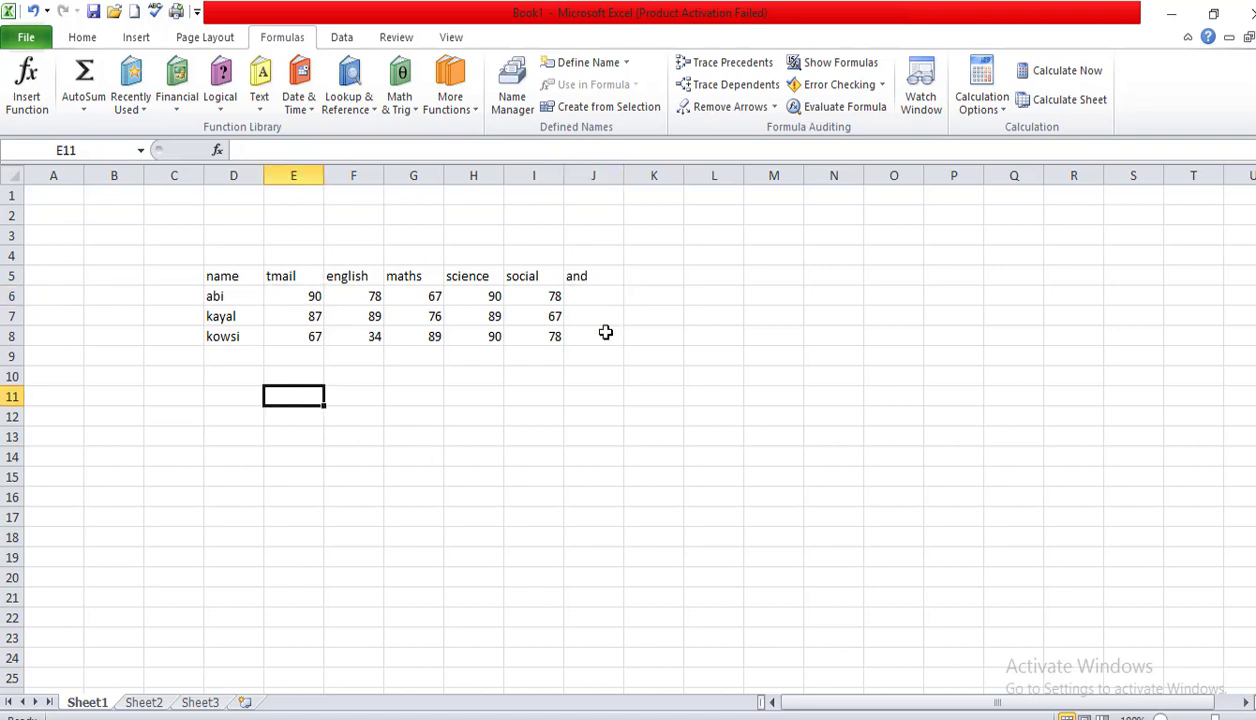
left_click(587, 299)
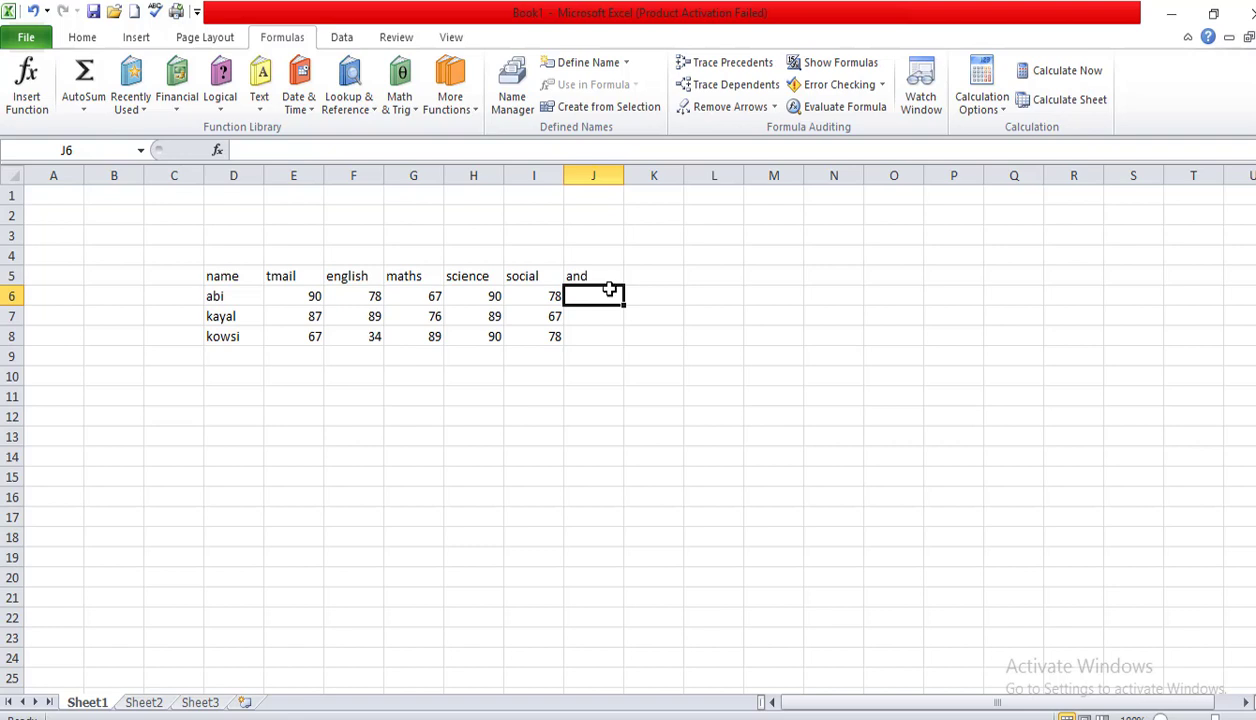
left_click(214, 108)
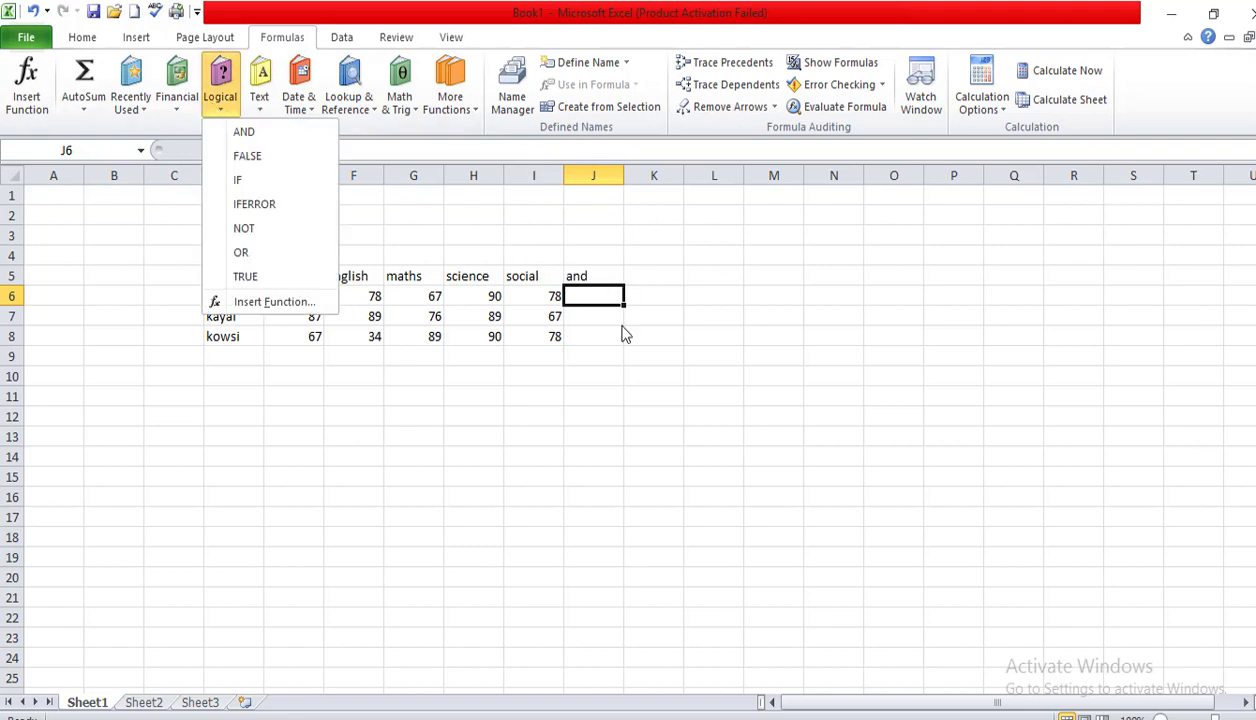
left_click(251, 136)
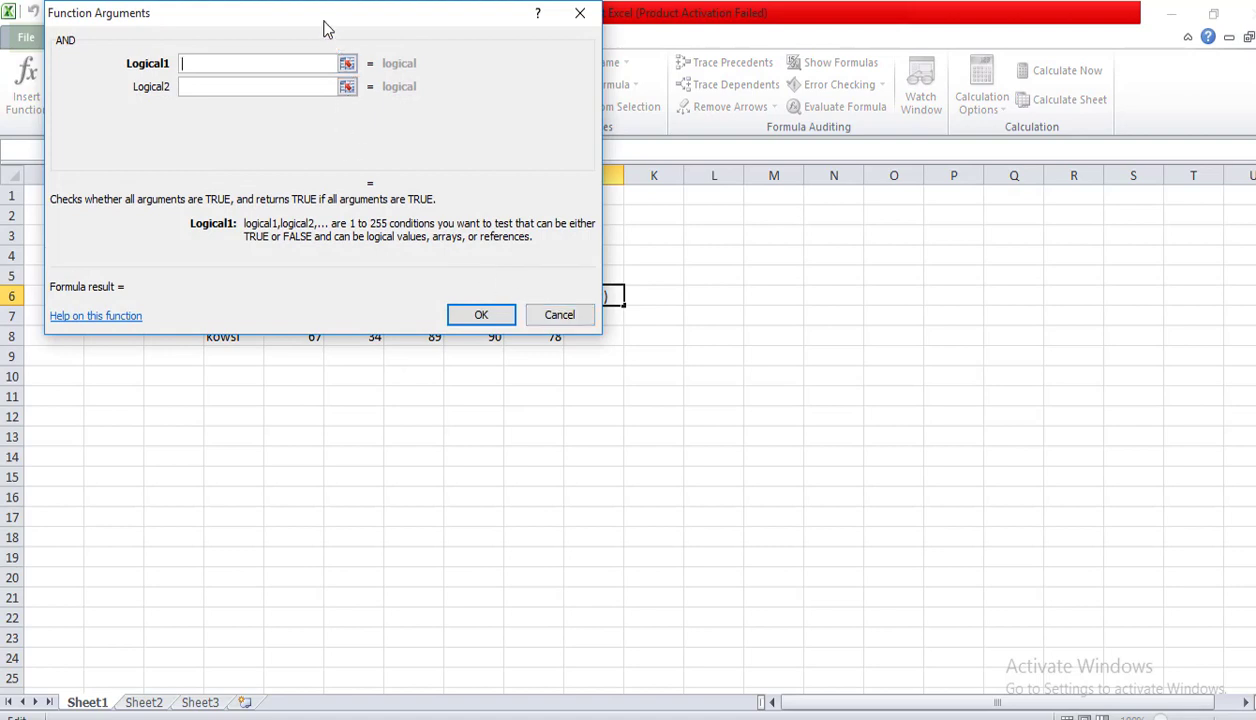
left_click(582, 312)
Start an AND formula in J6 with the first student's tmail mark, E6, as its first argument
type("=nad")
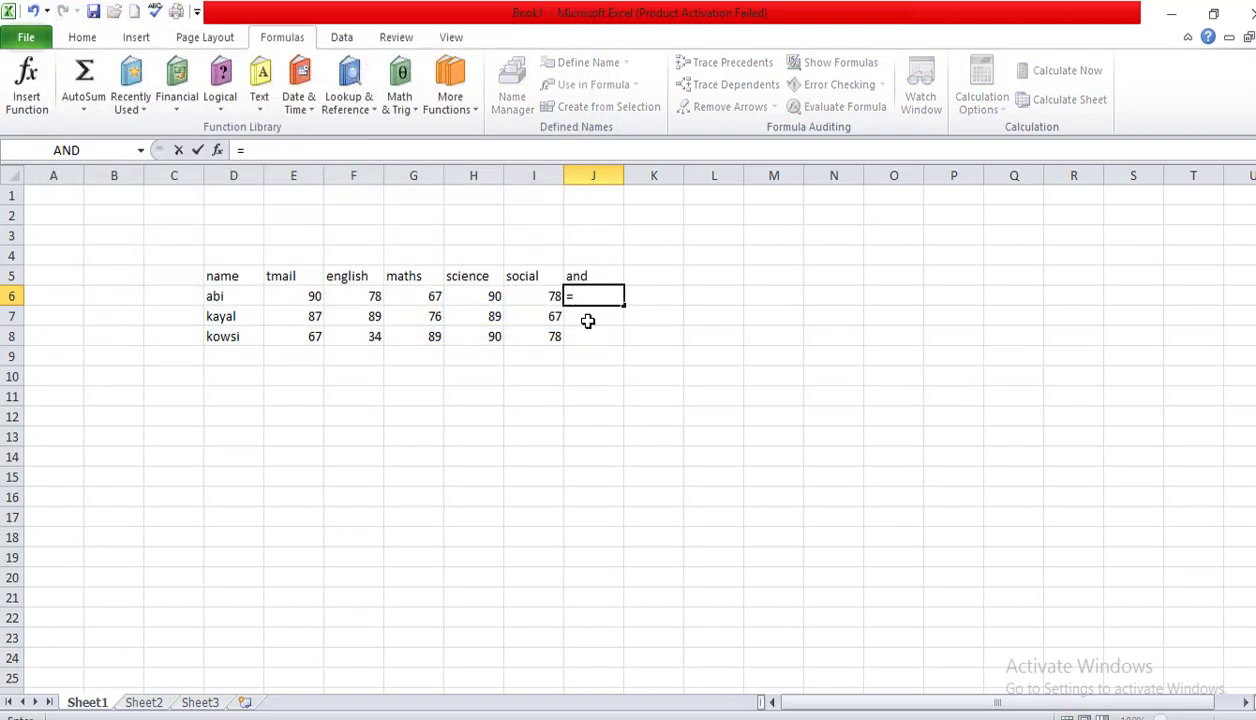
key("BackSpace")
key("BackSpace")
key("BackSpace")
type("and")
double_click(587, 318)
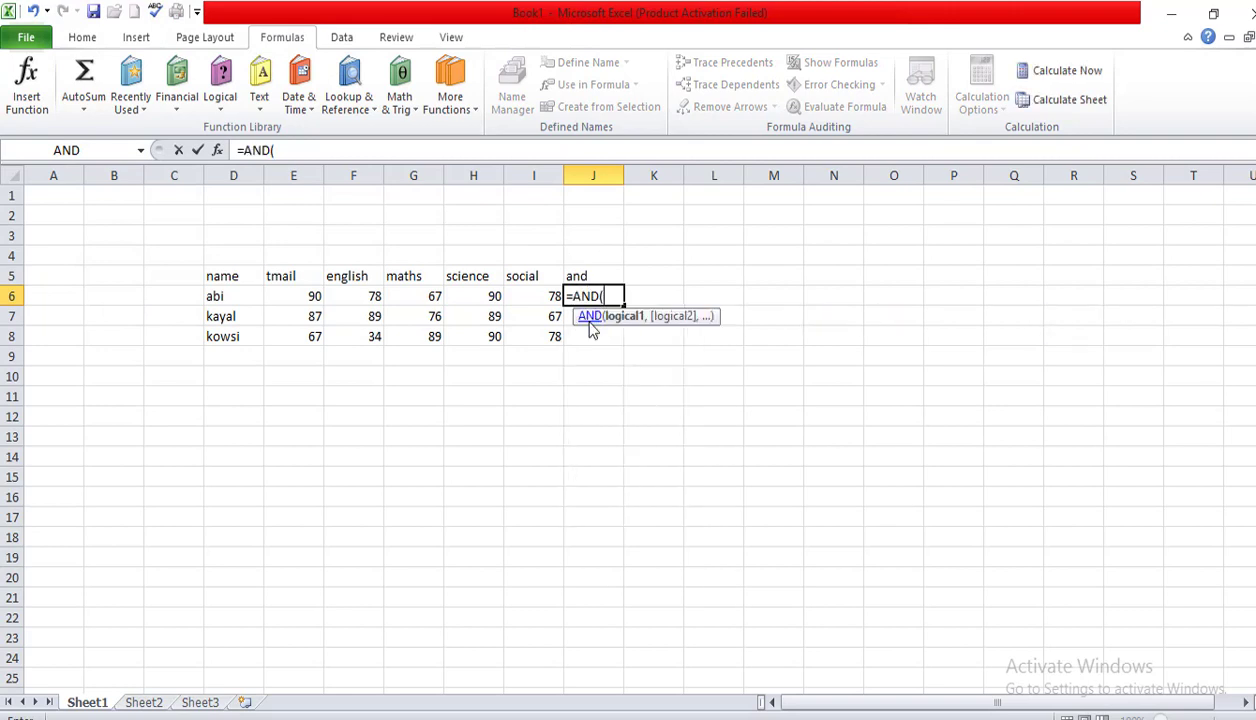
left_click(270, 297)
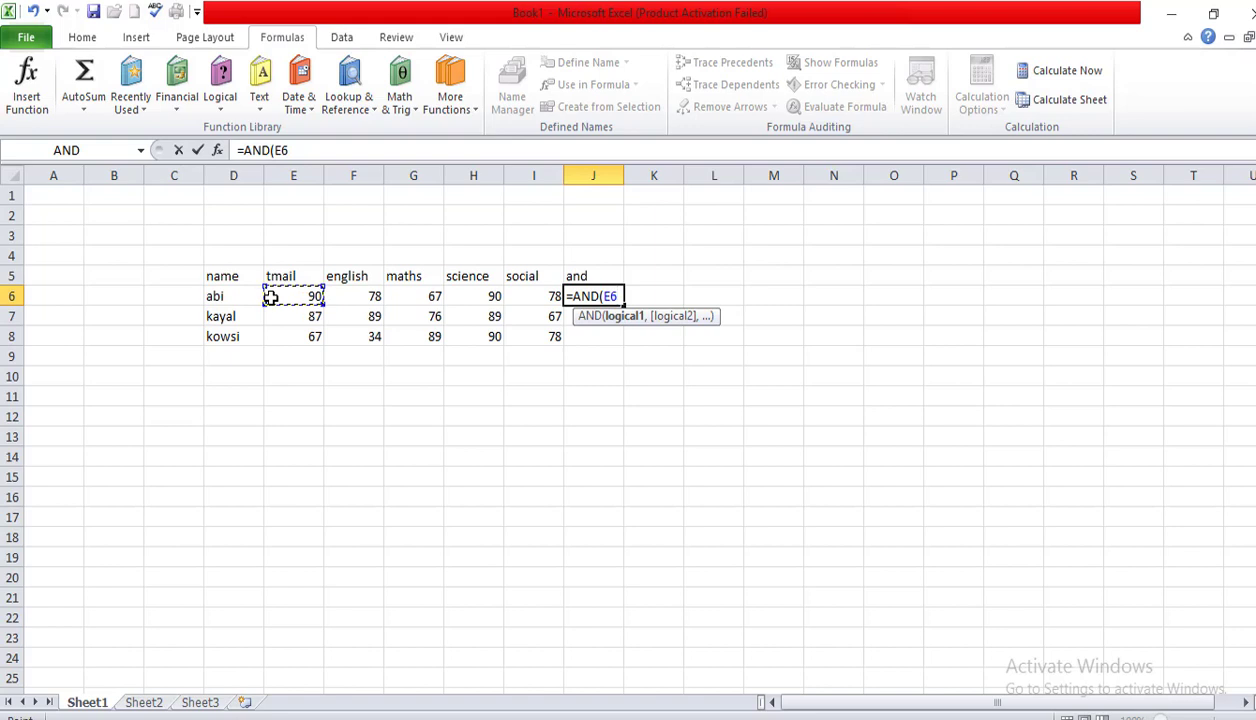
Complete the first argument of the AND formula in J6 as the condition E6>=35
type("35")
key("Left")
key("Right")
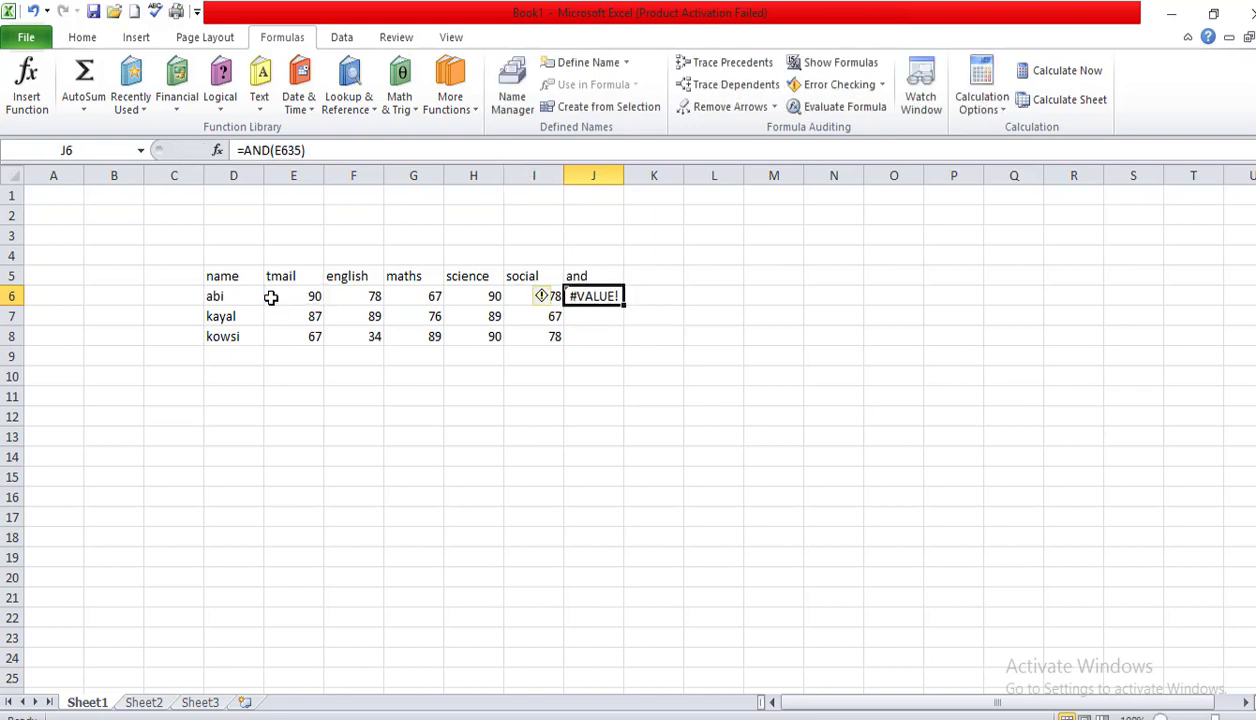
left_click(290, 150)
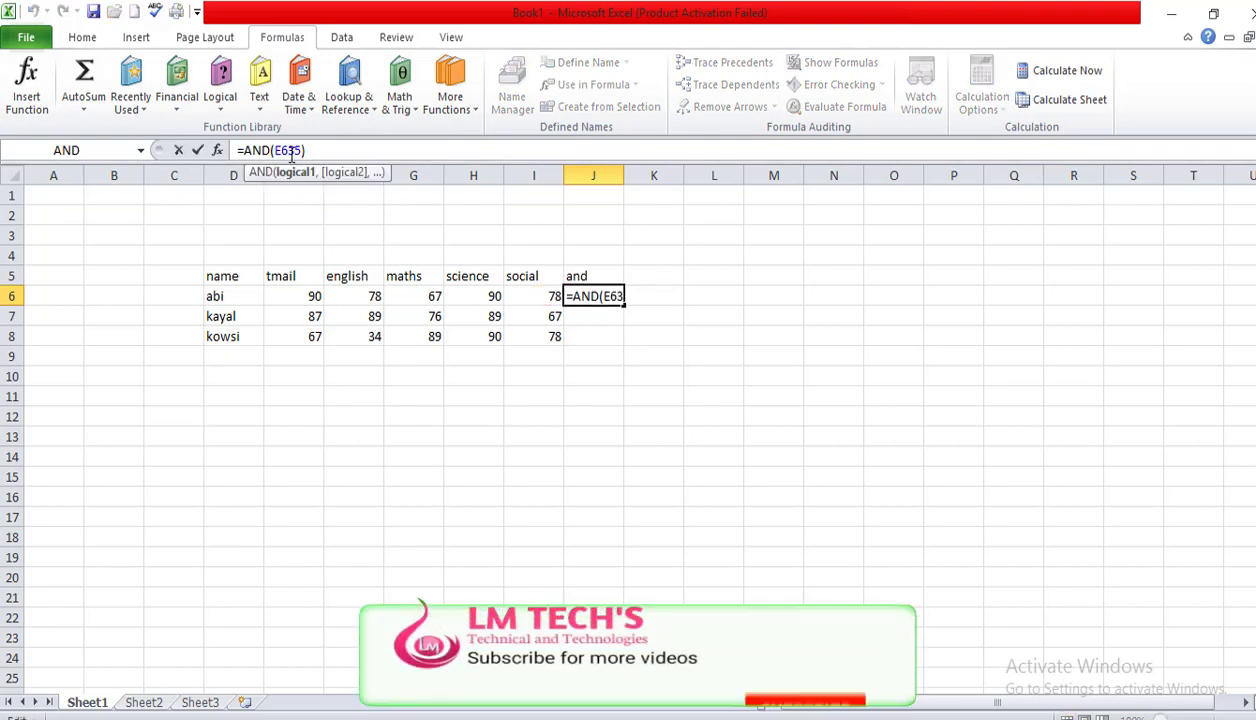
type(">")
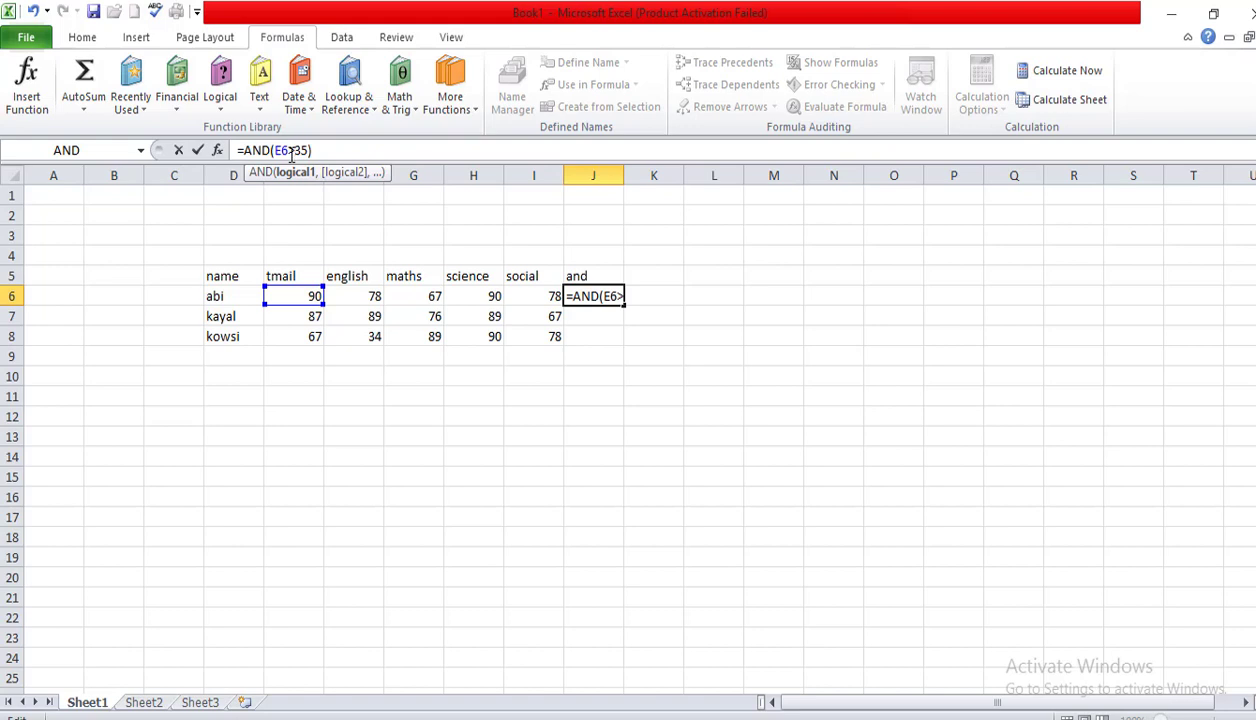
type("=35")
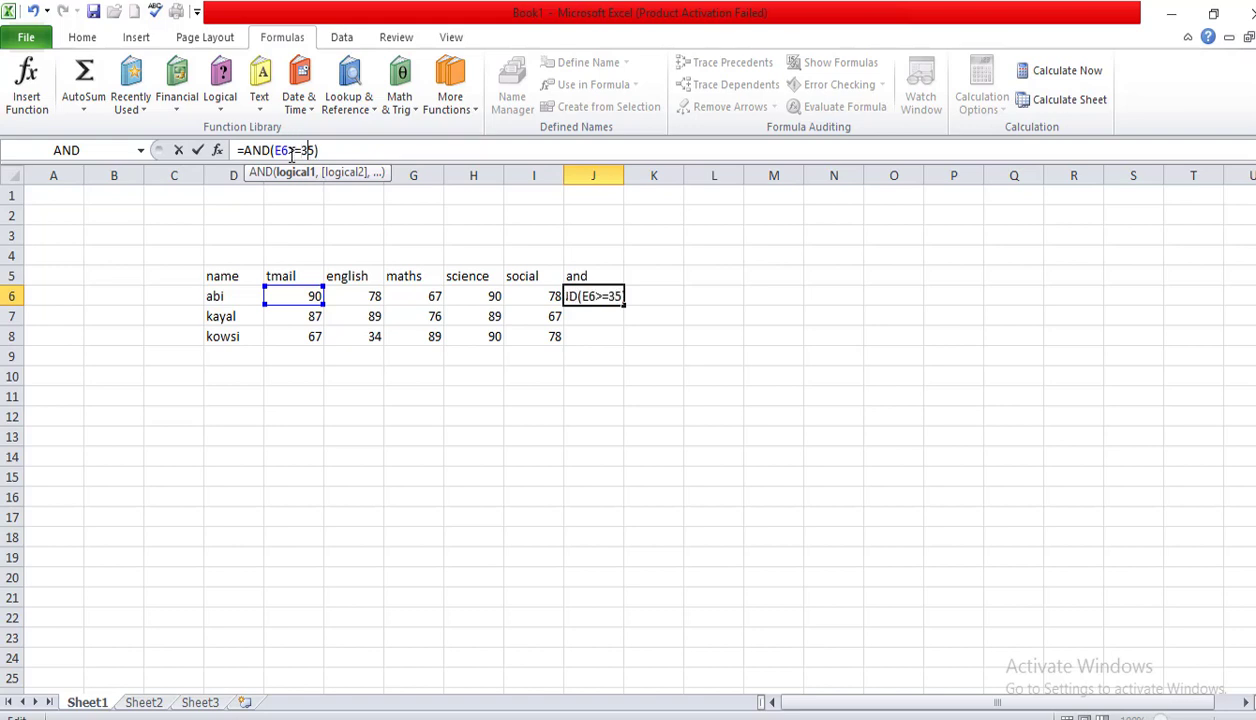
Add the english mark condition F6>=35 as the second argument of the AND formula
type(",")
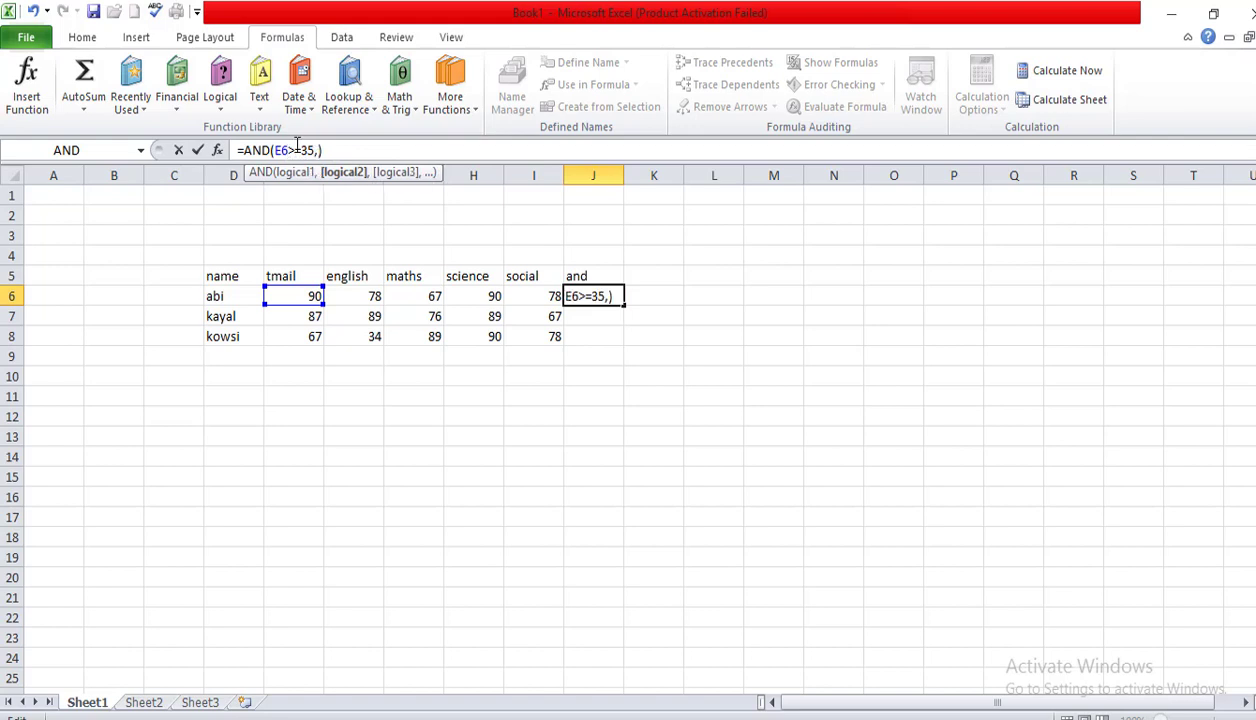
left_click(356, 295)
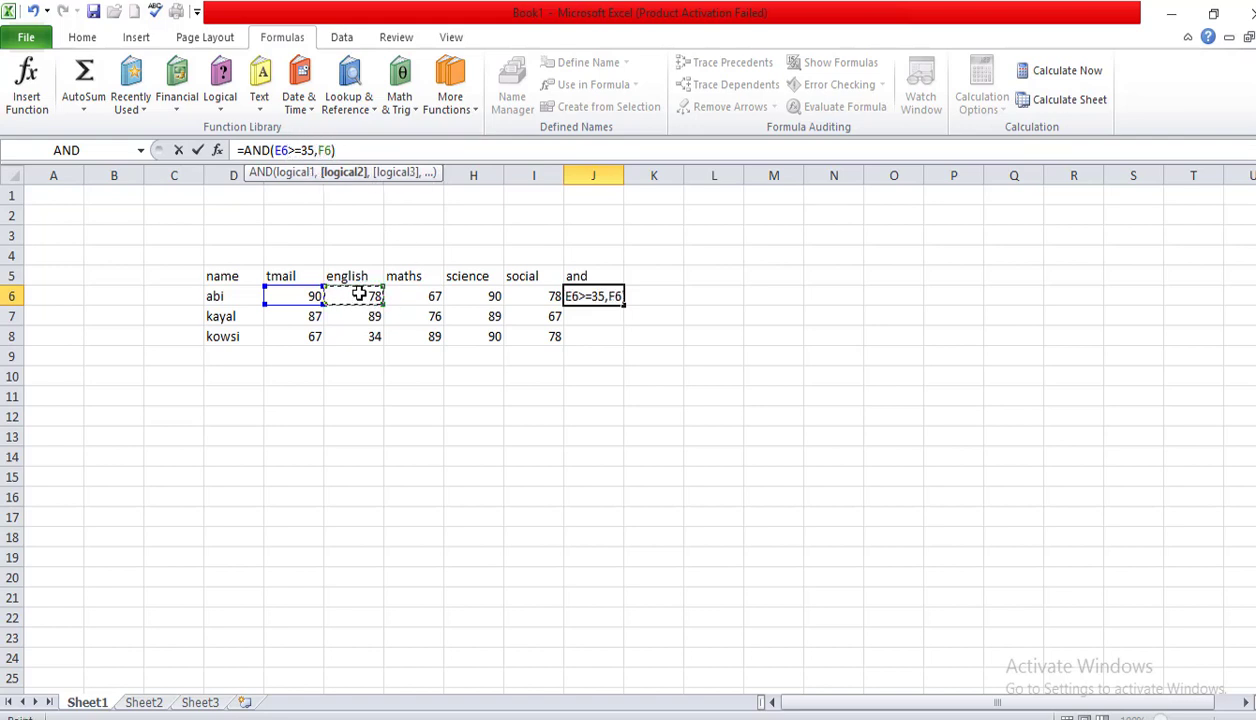
type(">=3")
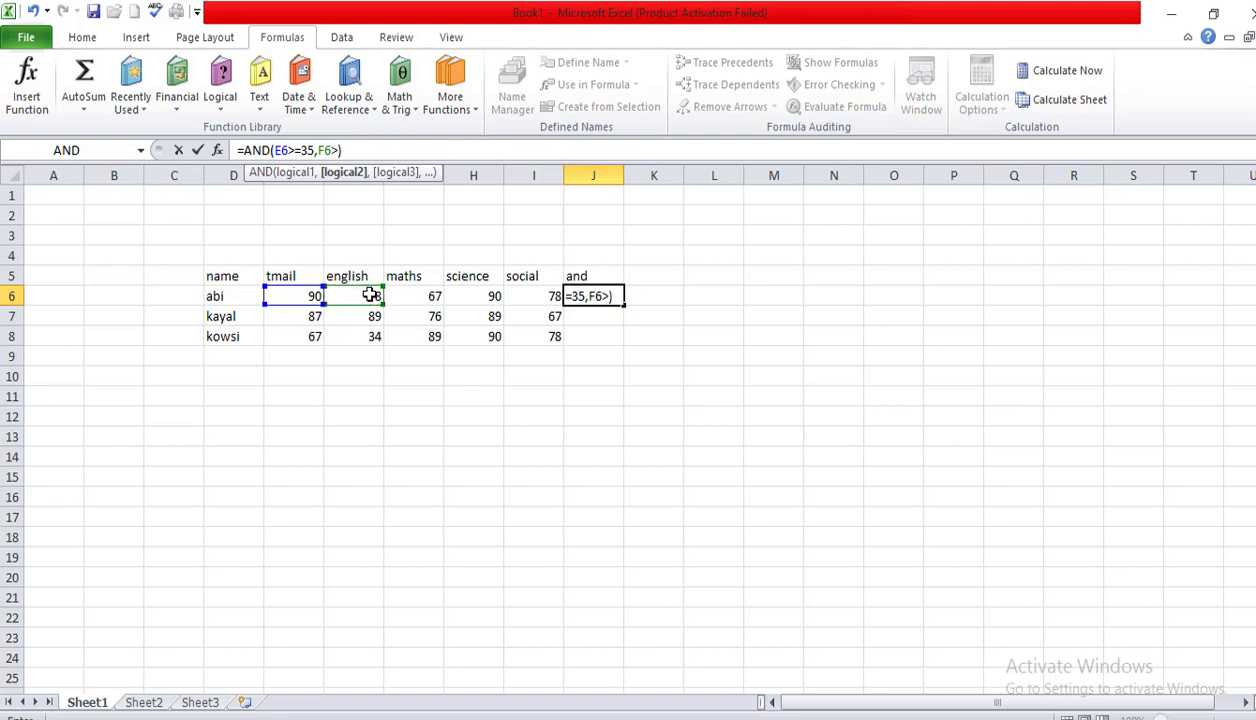
type("5")
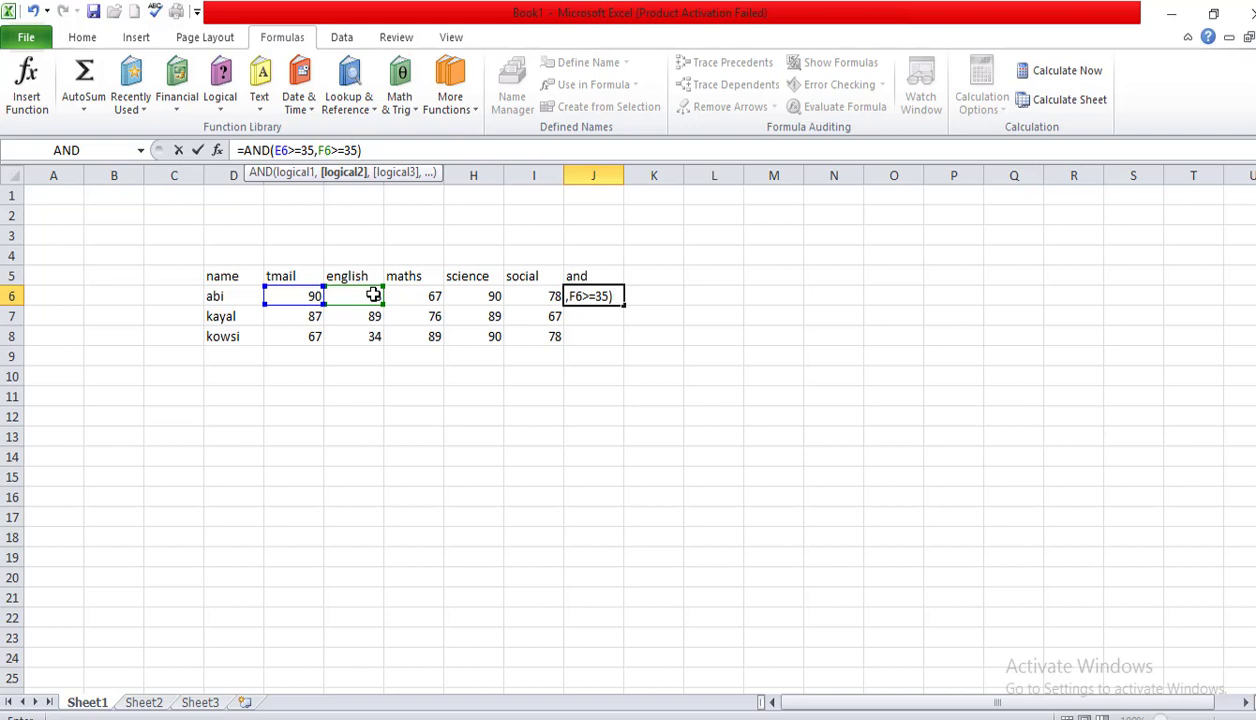
Add the maths mark condition G6>=35 as the third argument of the AND formula
type(",")
left_click(419, 296)
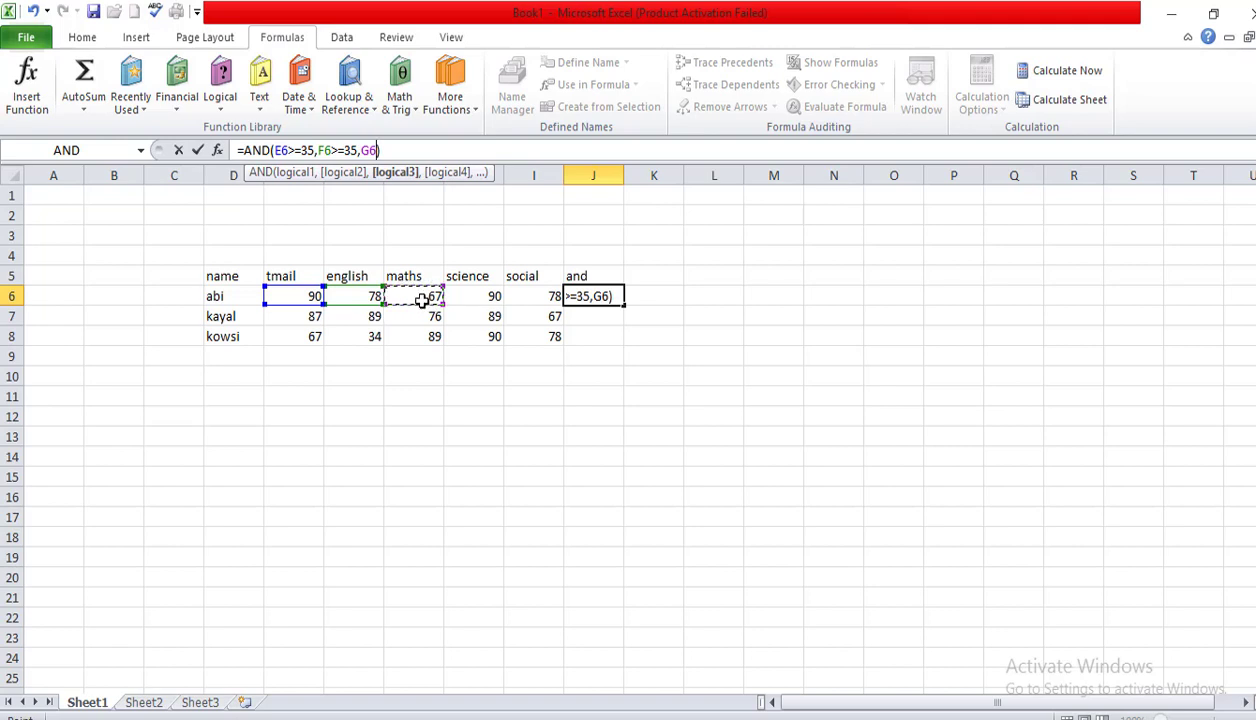
type(">")
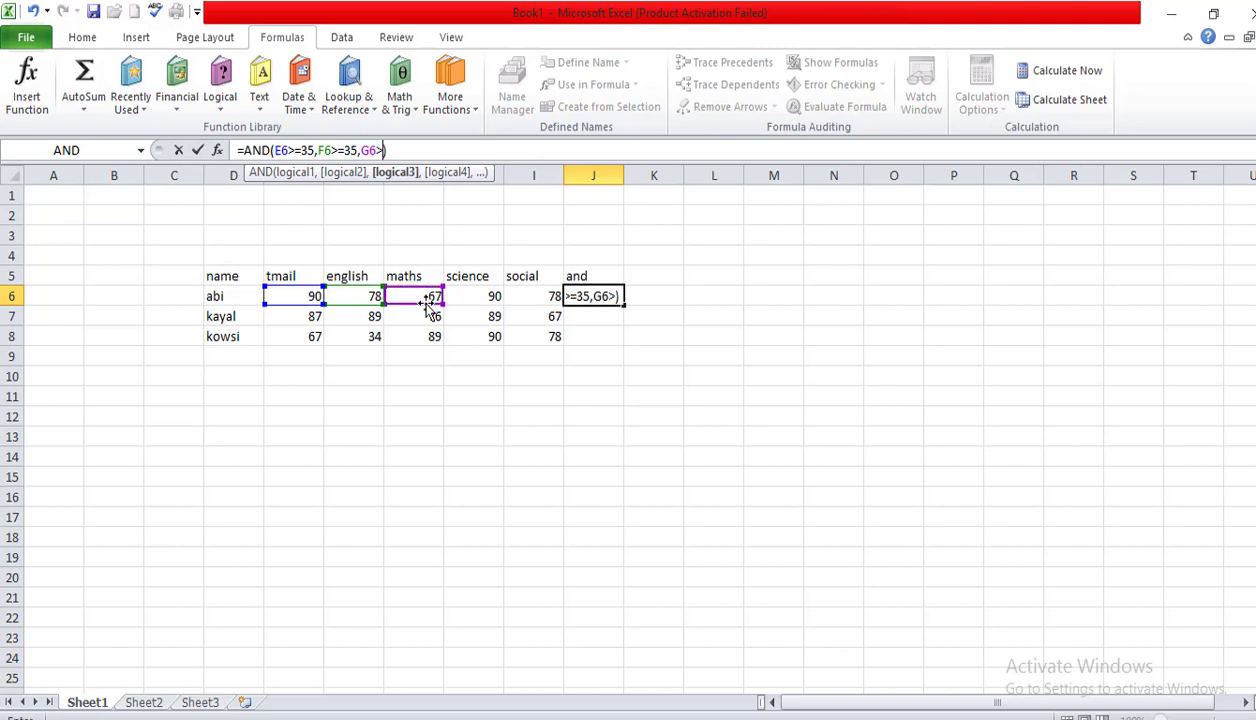
type("35")
key("BackSpace")
key("BackSpace")
type("=35")
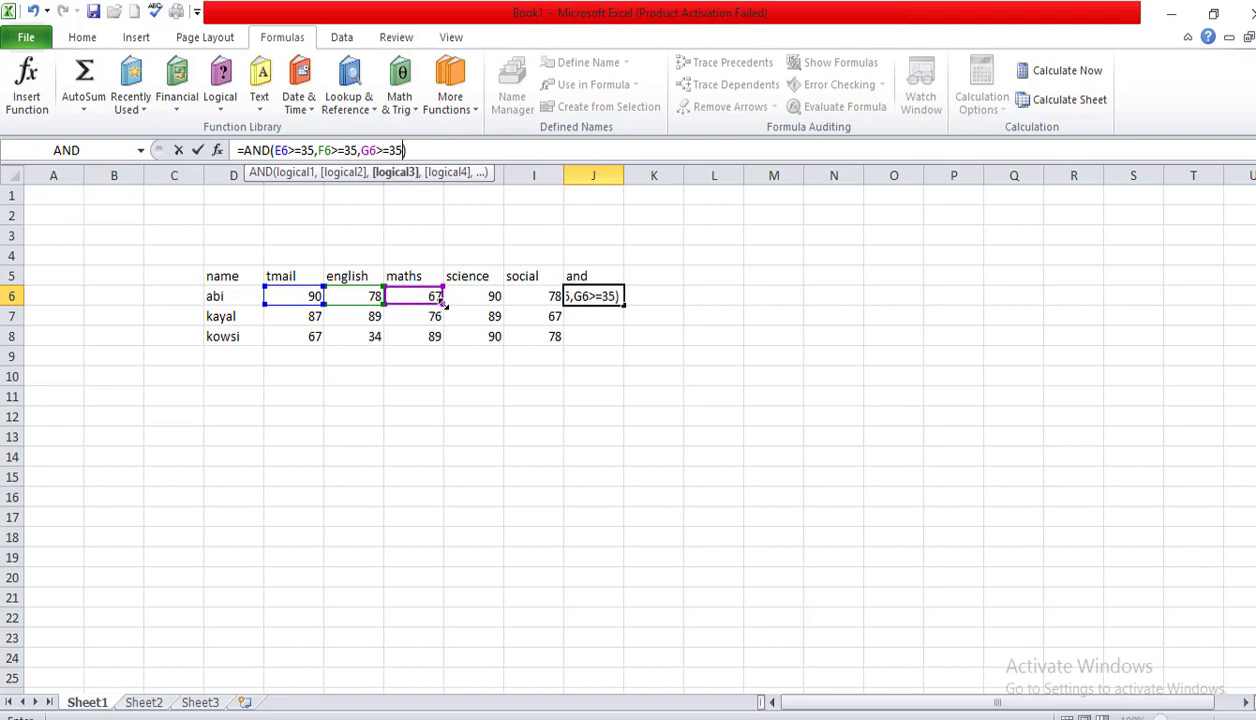
Add the science and social conditions H6>=35 and I6>=35, and enter the finished AND formula in J6
type(",")
left_click(493, 297)
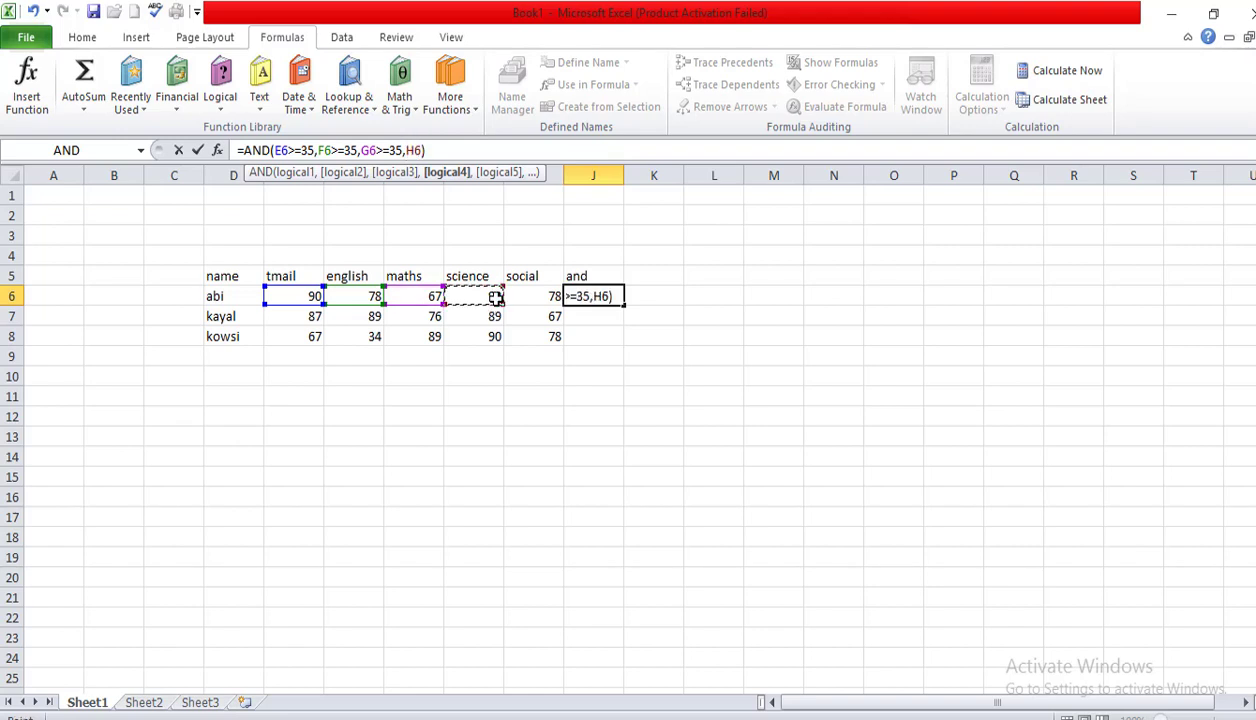
type(">=35,")
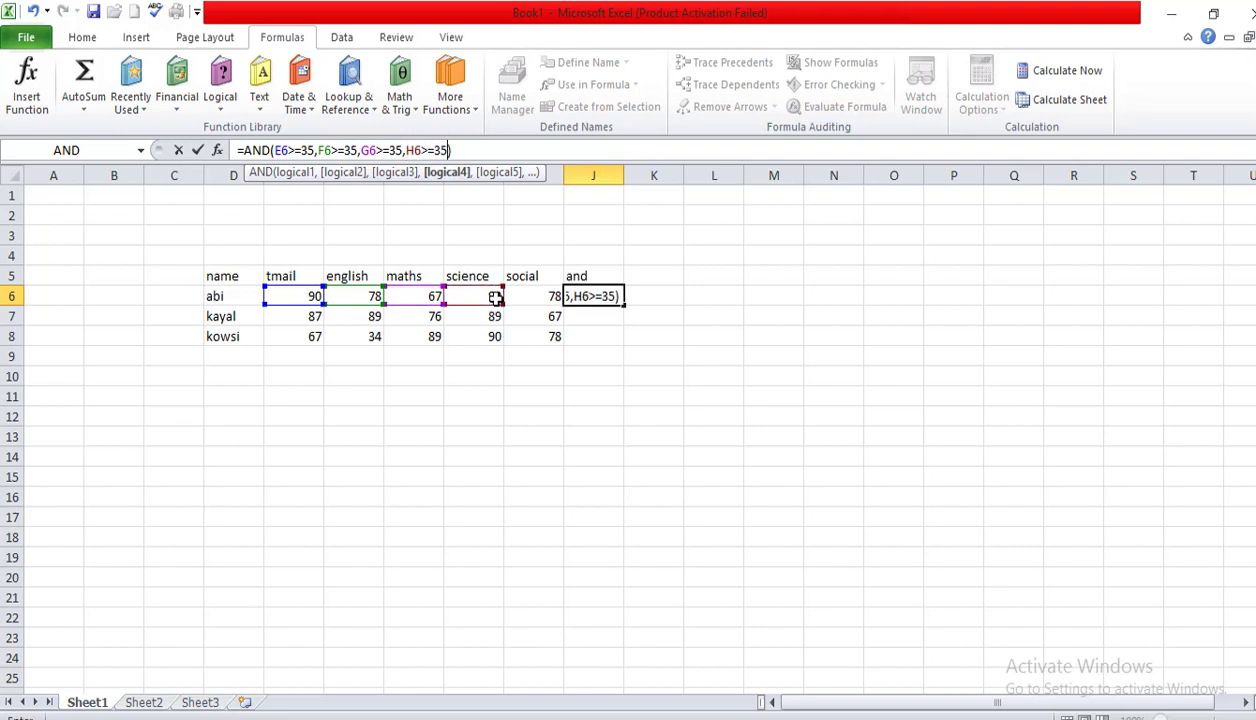
left_click(528, 298)
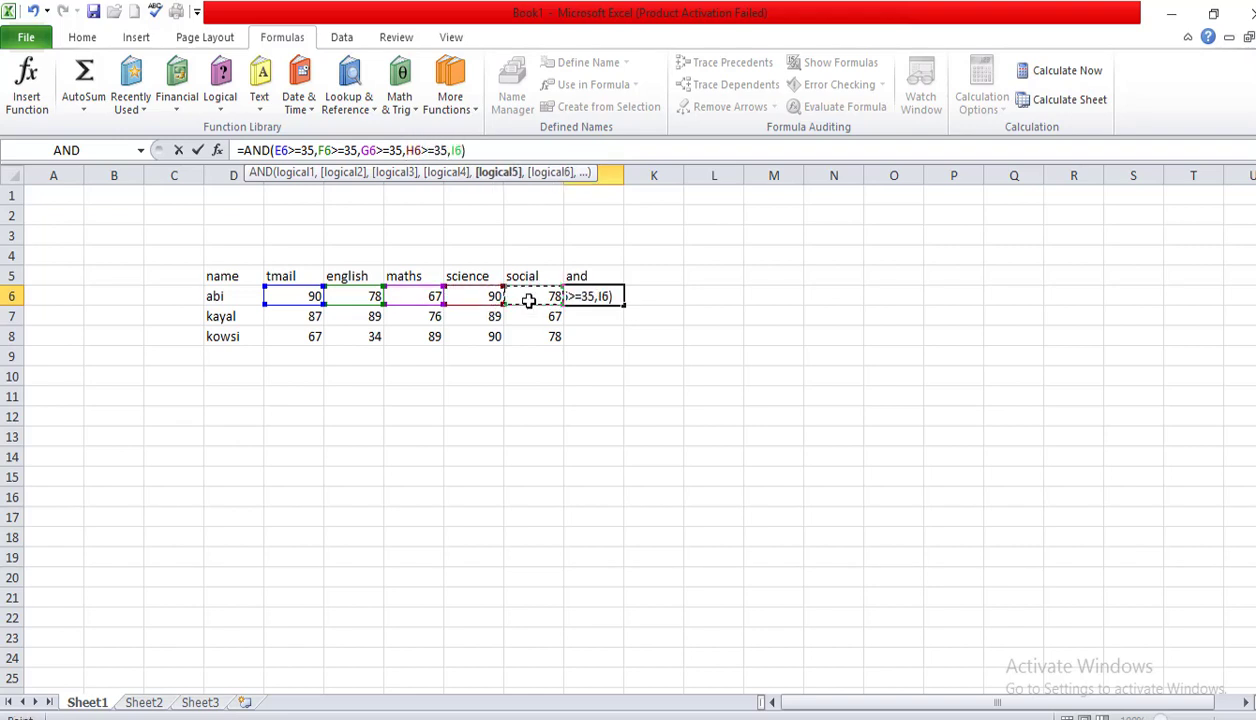
type(">=35")
key("Return")
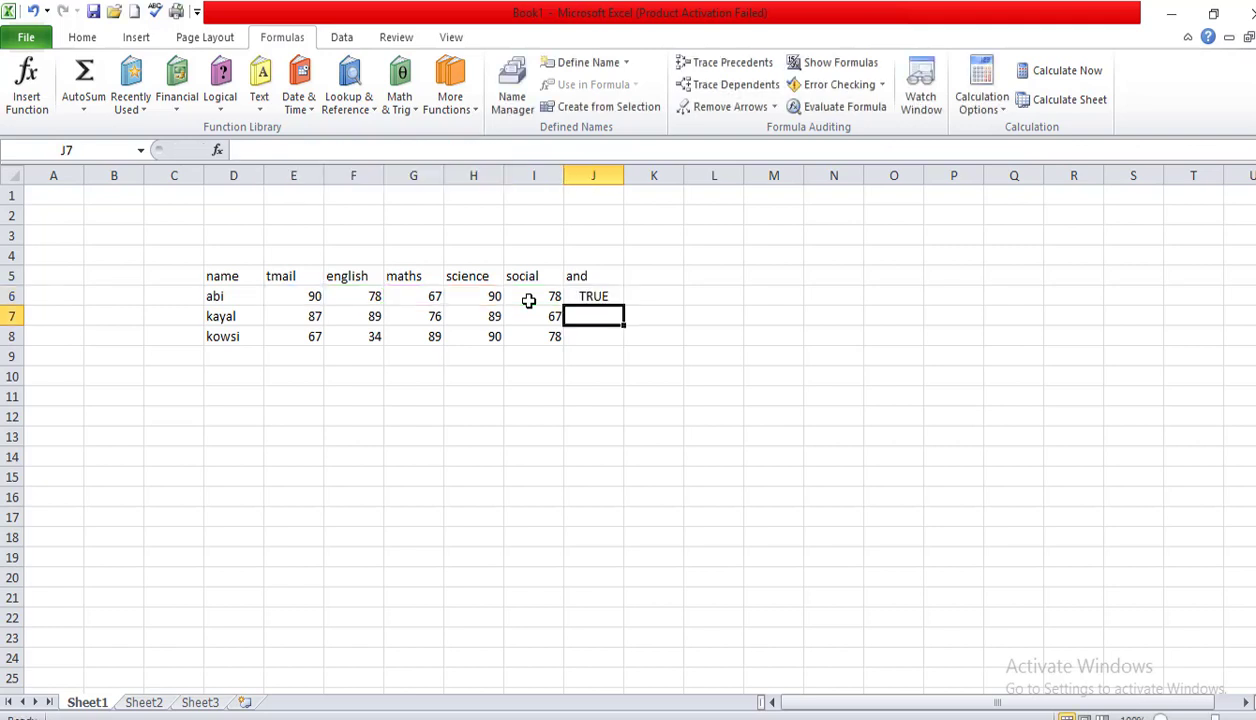
Change the first student's maths mark in G6 to 7 and check the AND formula in J6
left_click(426, 292)
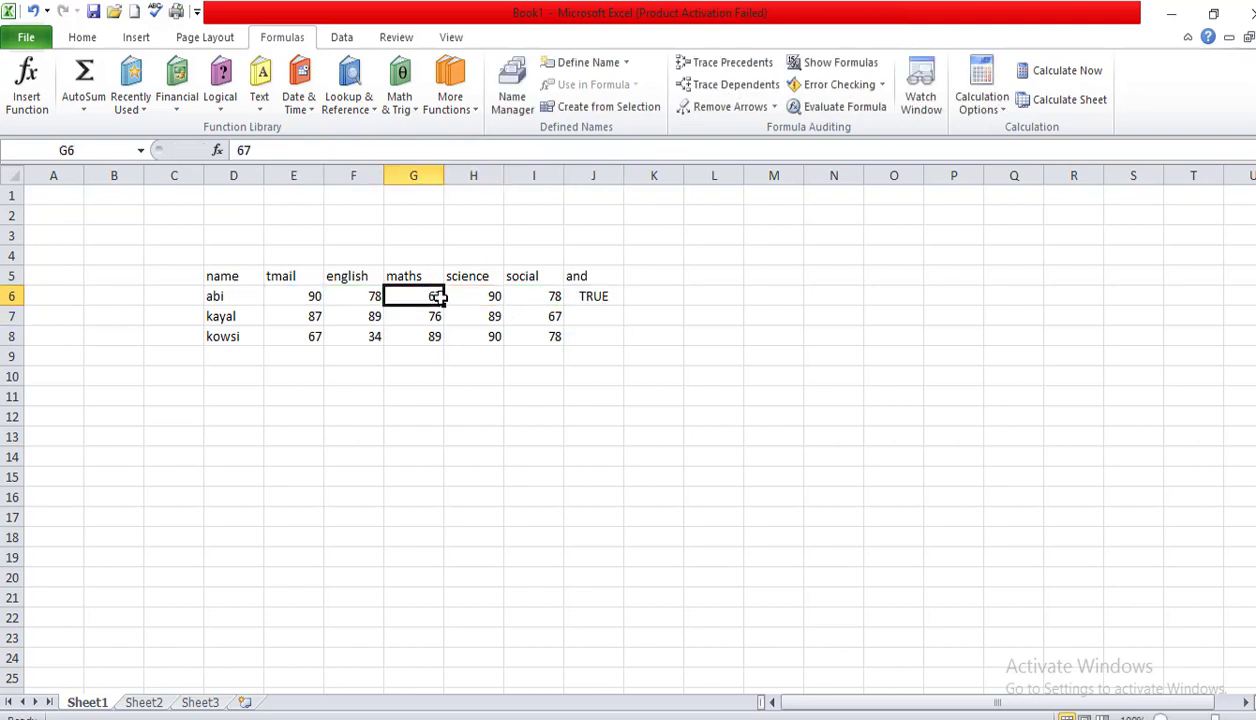
type("7")
left_click(579, 410)
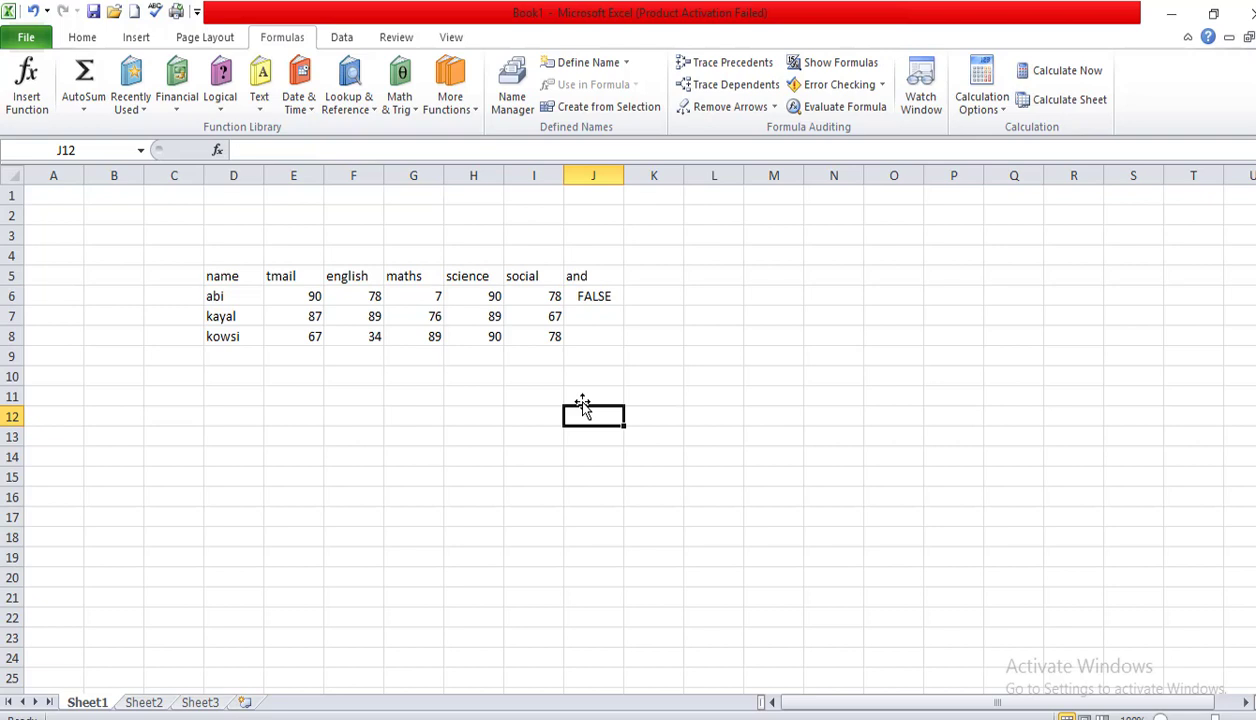
left_click(582, 298)
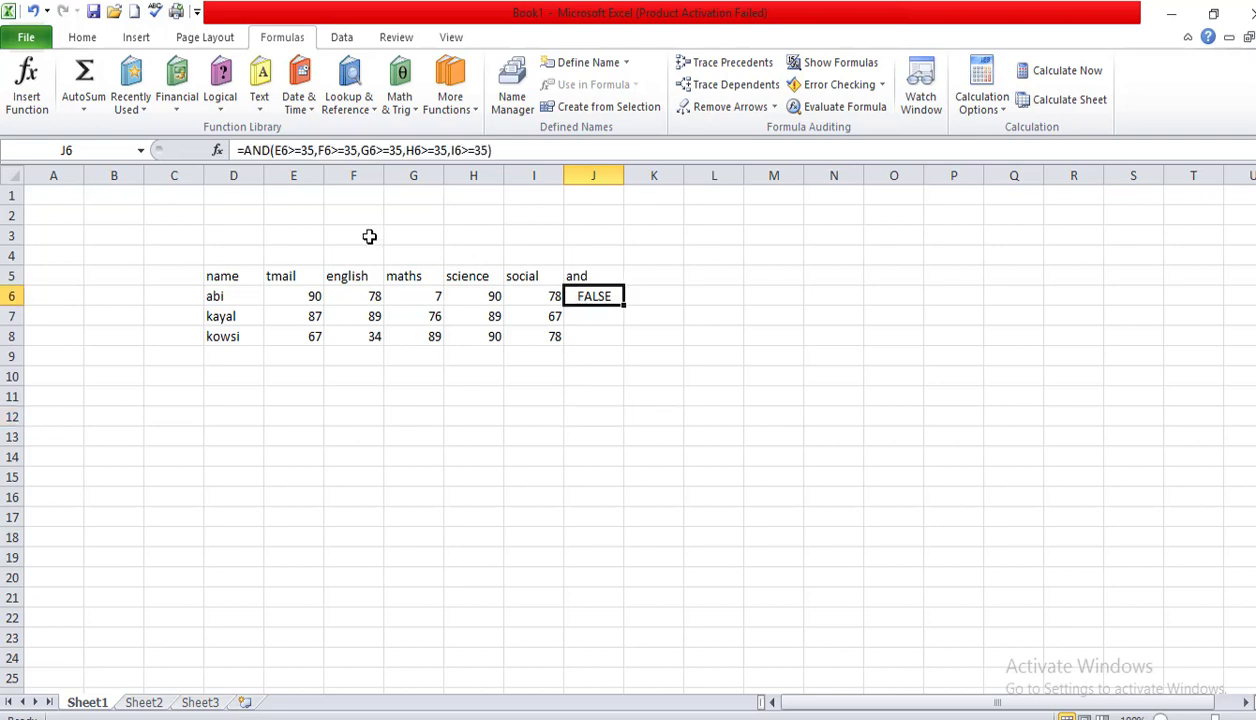
left_click(431, 296)
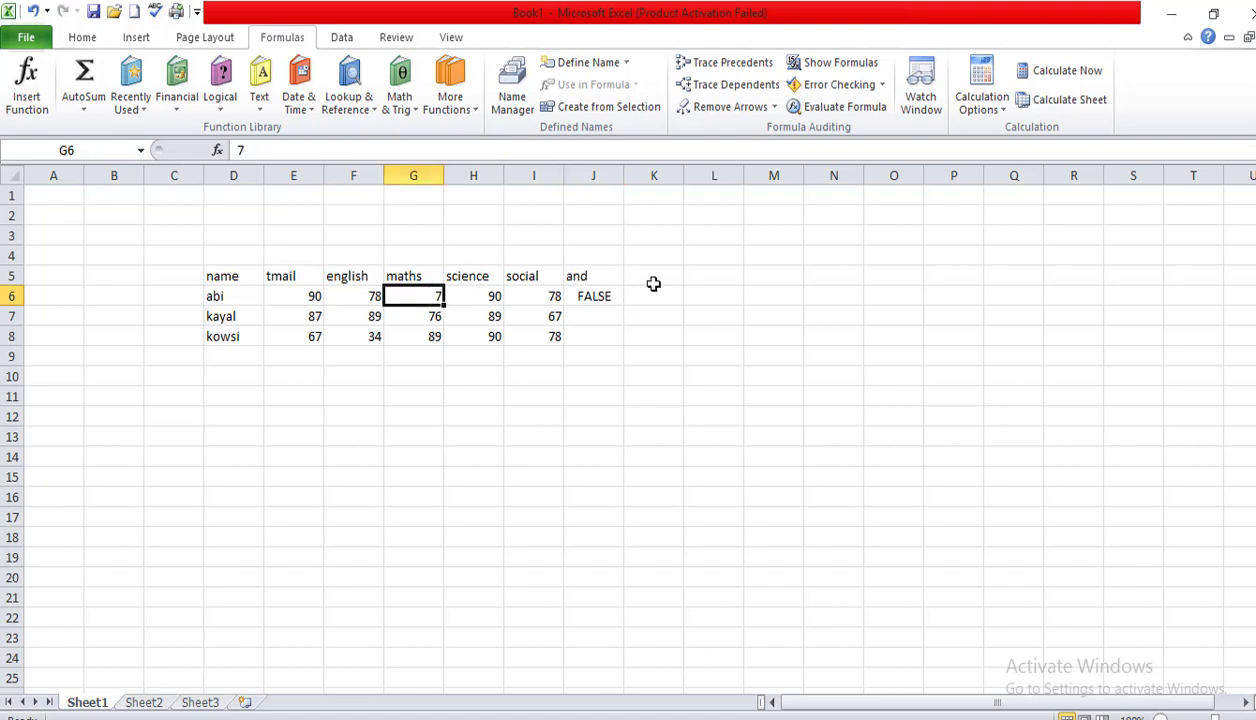
Fill the AND formula from J6 down to J8 and check the results against the students' marks
left_click(597, 289)
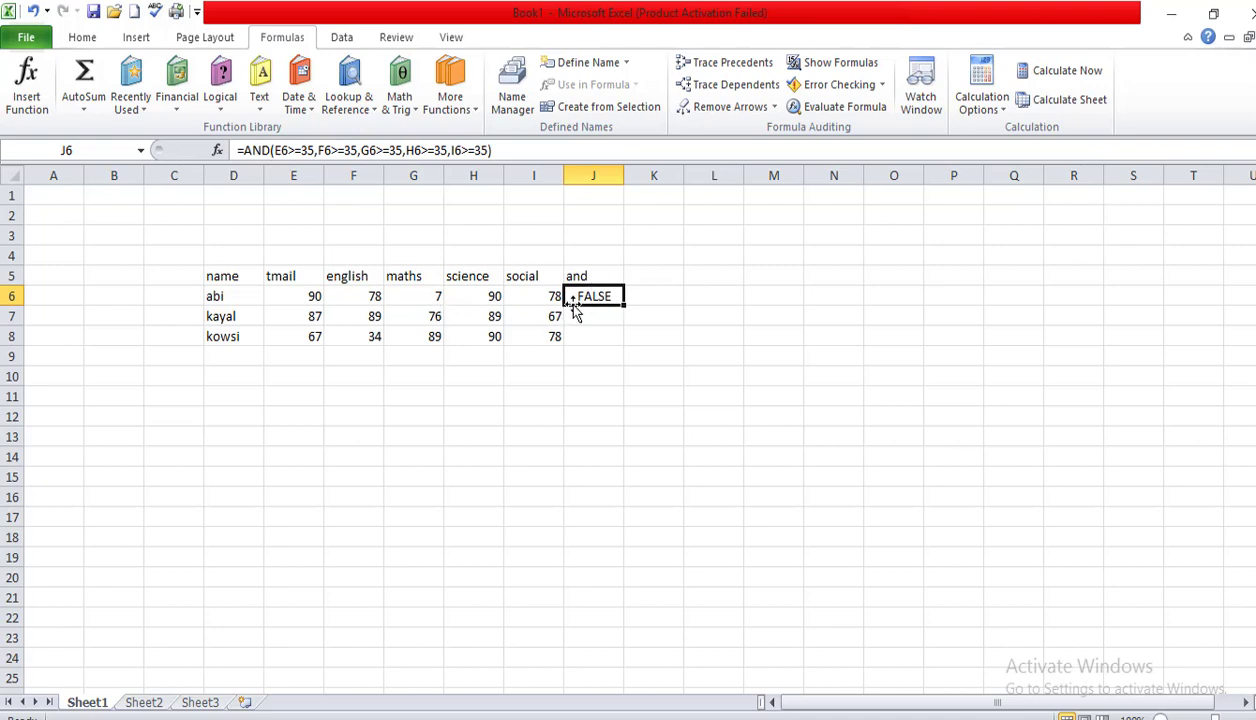
left_click_drag(620, 304, 623, 340)
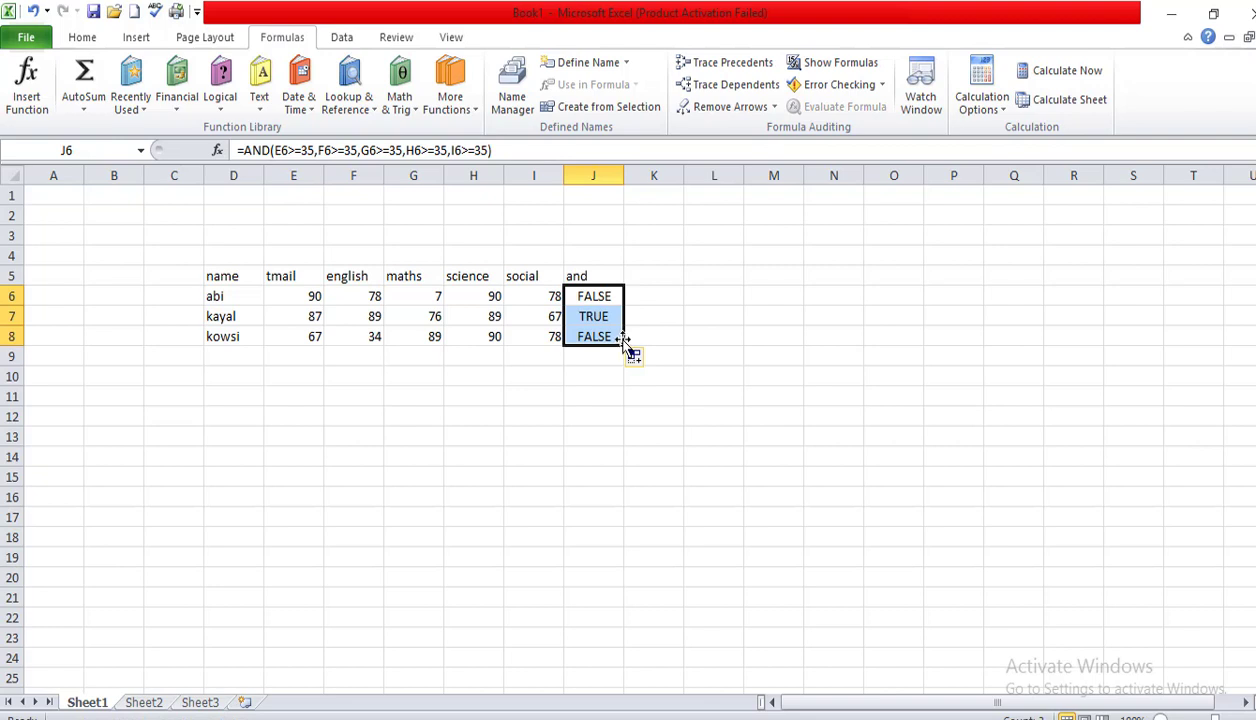
left_click(428, 300)
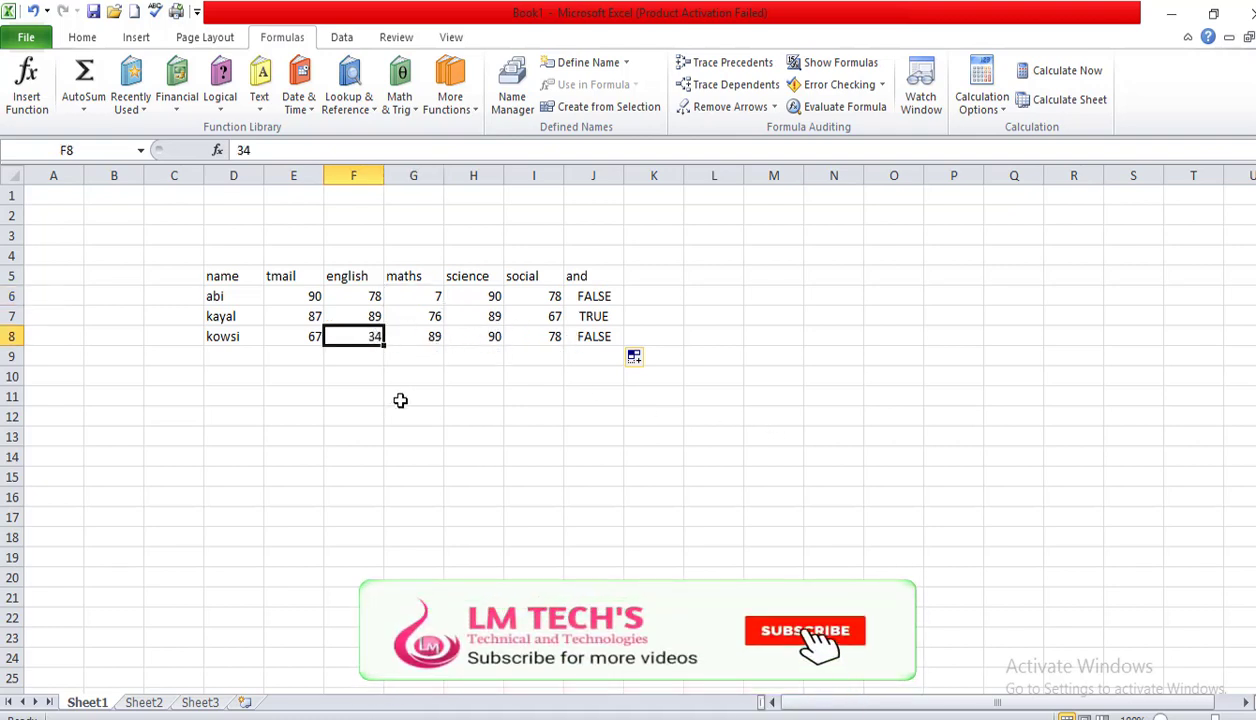
left_click_drag(580, 236, 593, 415)
left_click(500, 397)
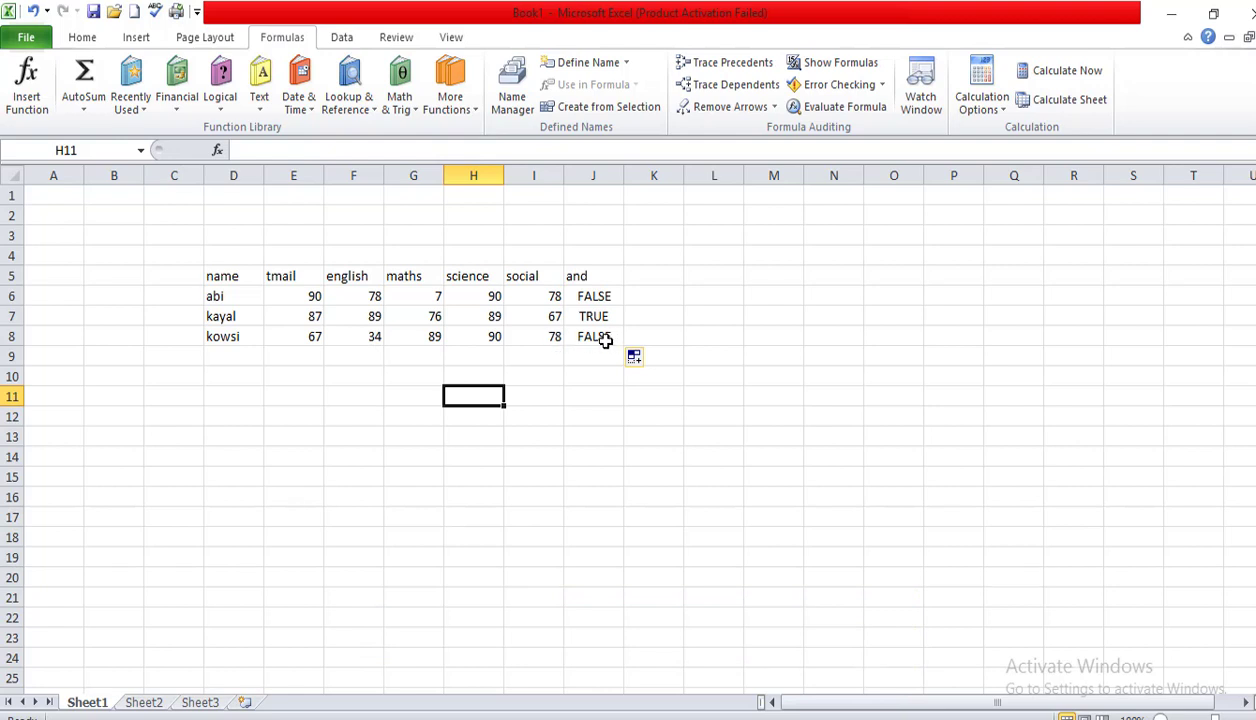
Change the third student's english mark in F8 to 35
left_click(366, 340)
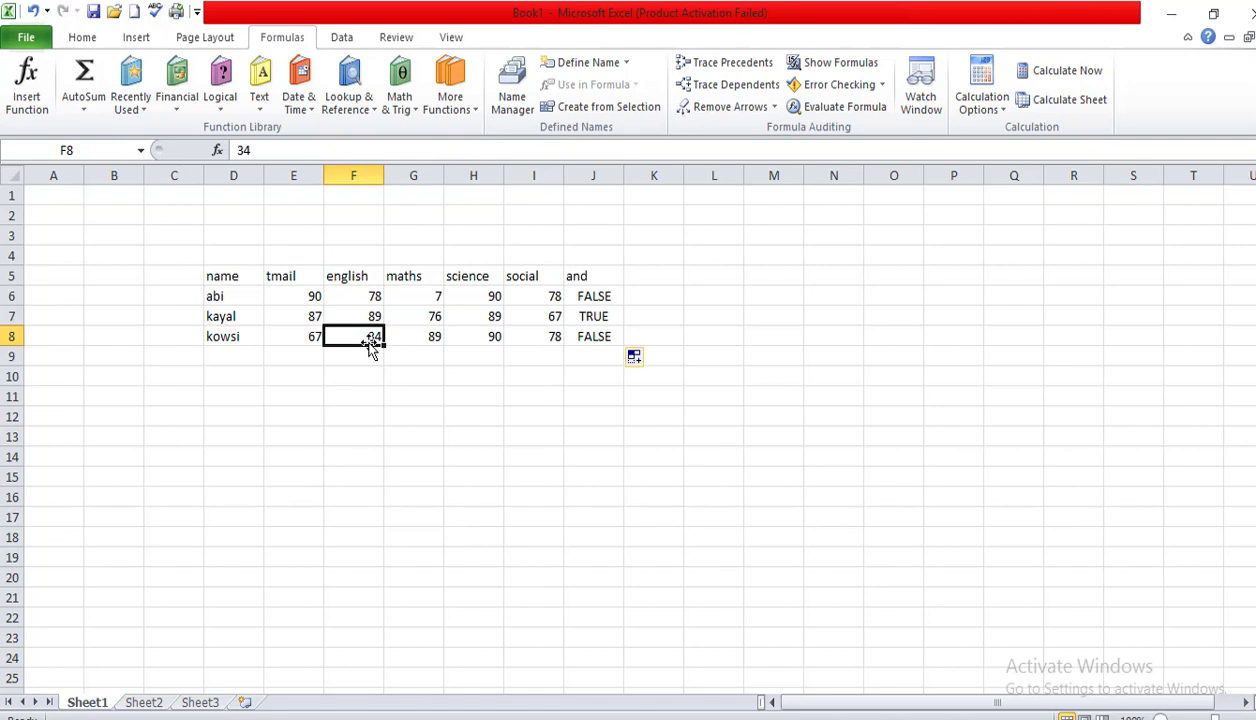
type("35")
left_click(395, 374)
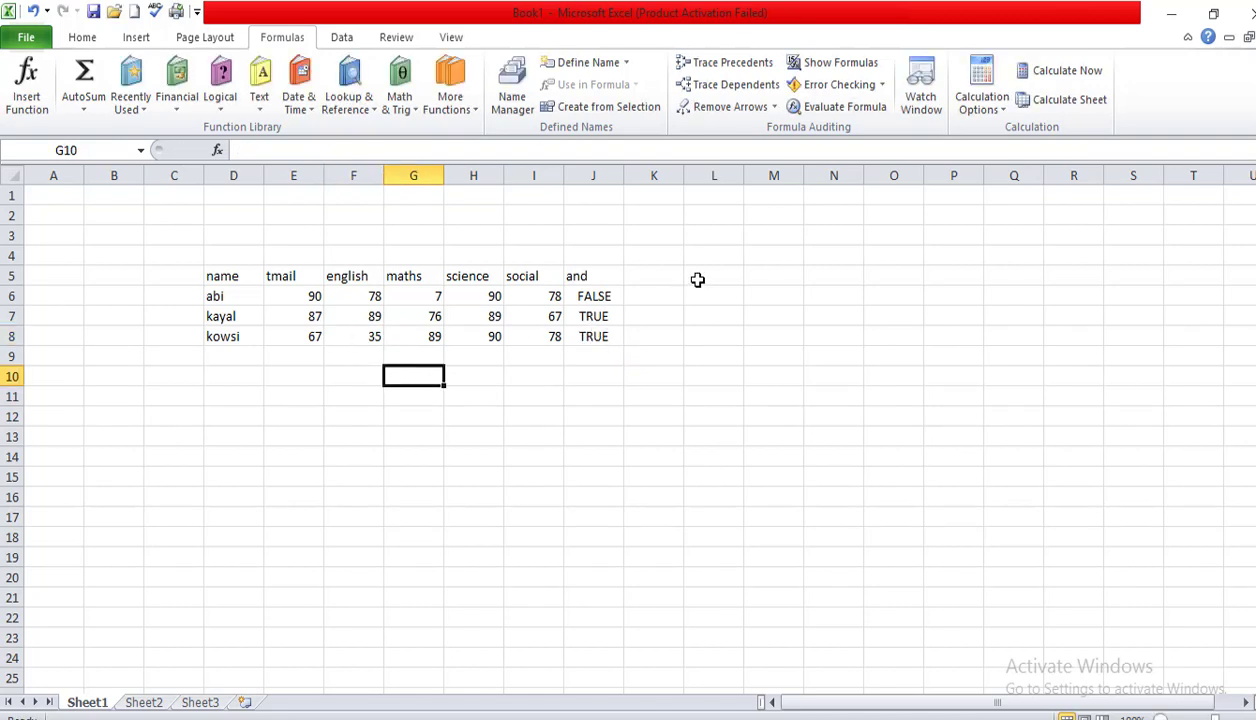
left_click(634, 270)
left_click_drag(580, 225, 561, 585)
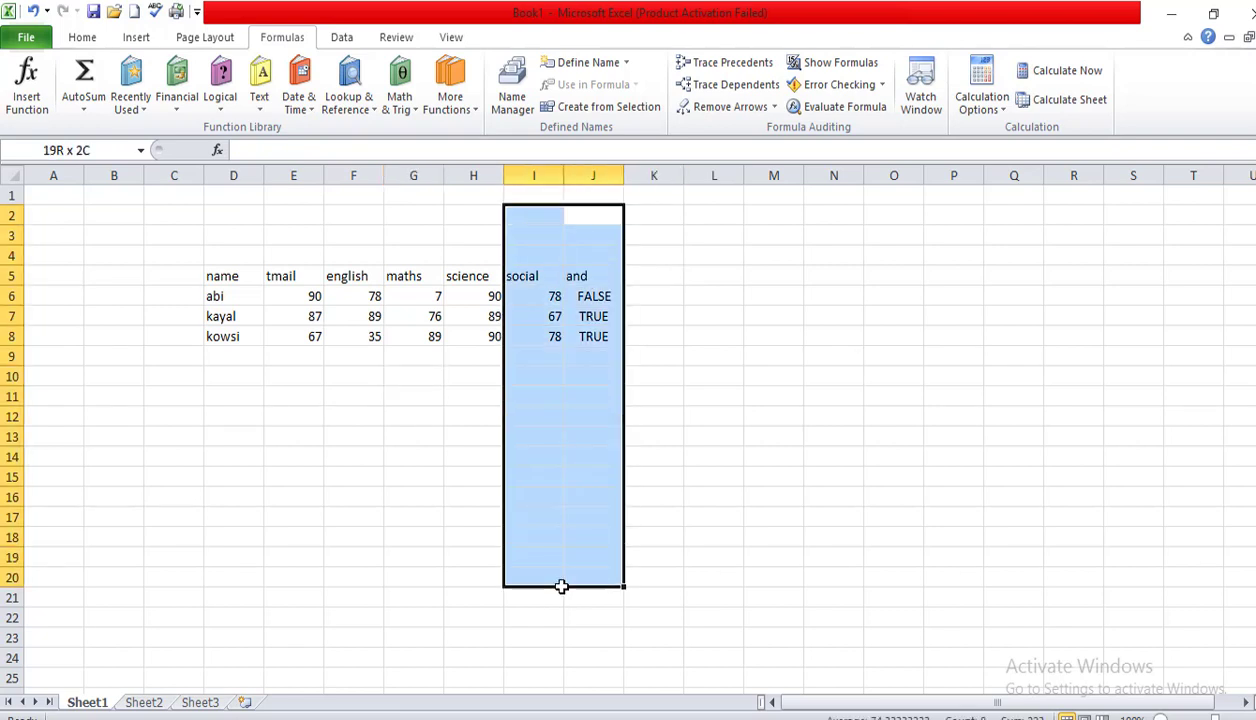
left_click(549, 480)
left_click(575, 255)
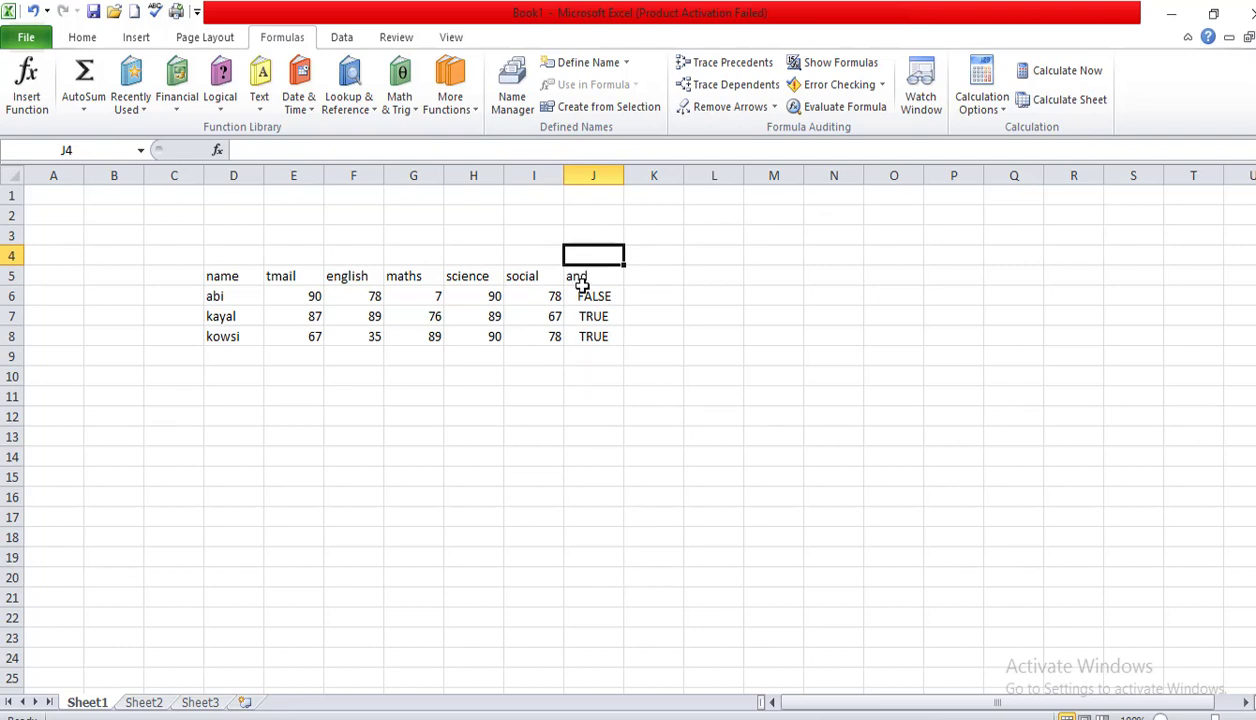
left_click(586, 320)
Add the column header "or" in K5, beside the "and" header
left_click(632, 280)
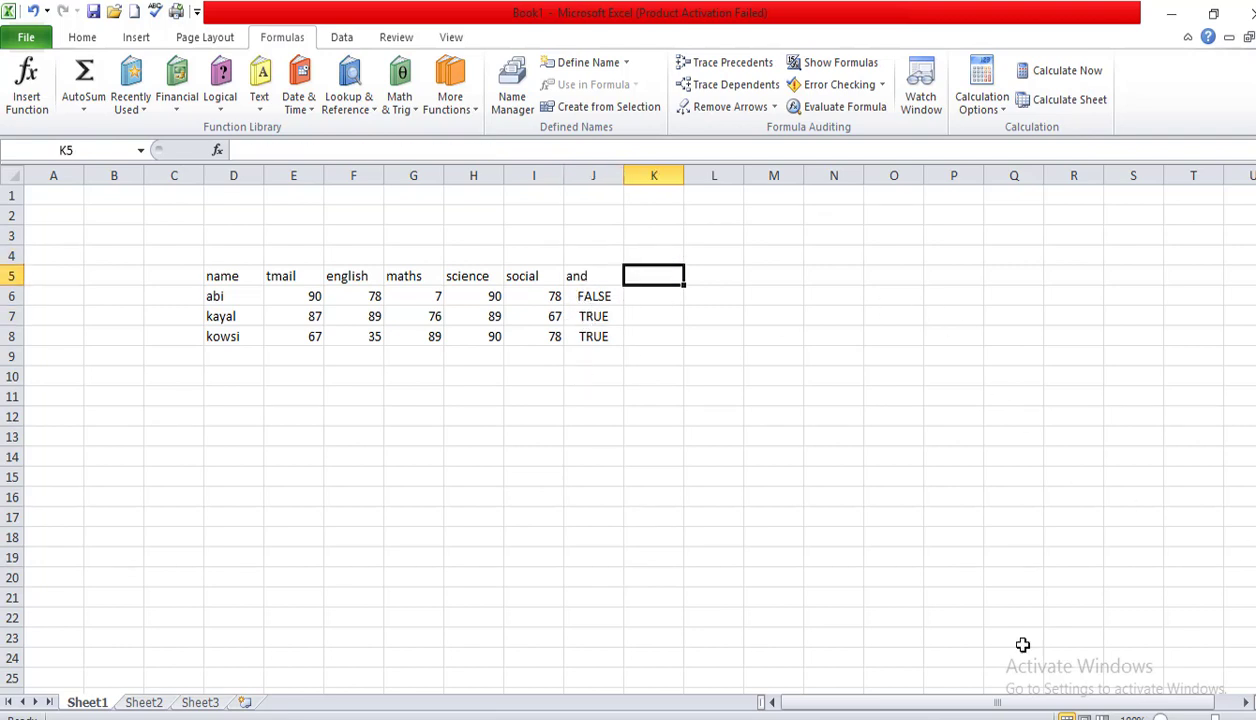
type("or")
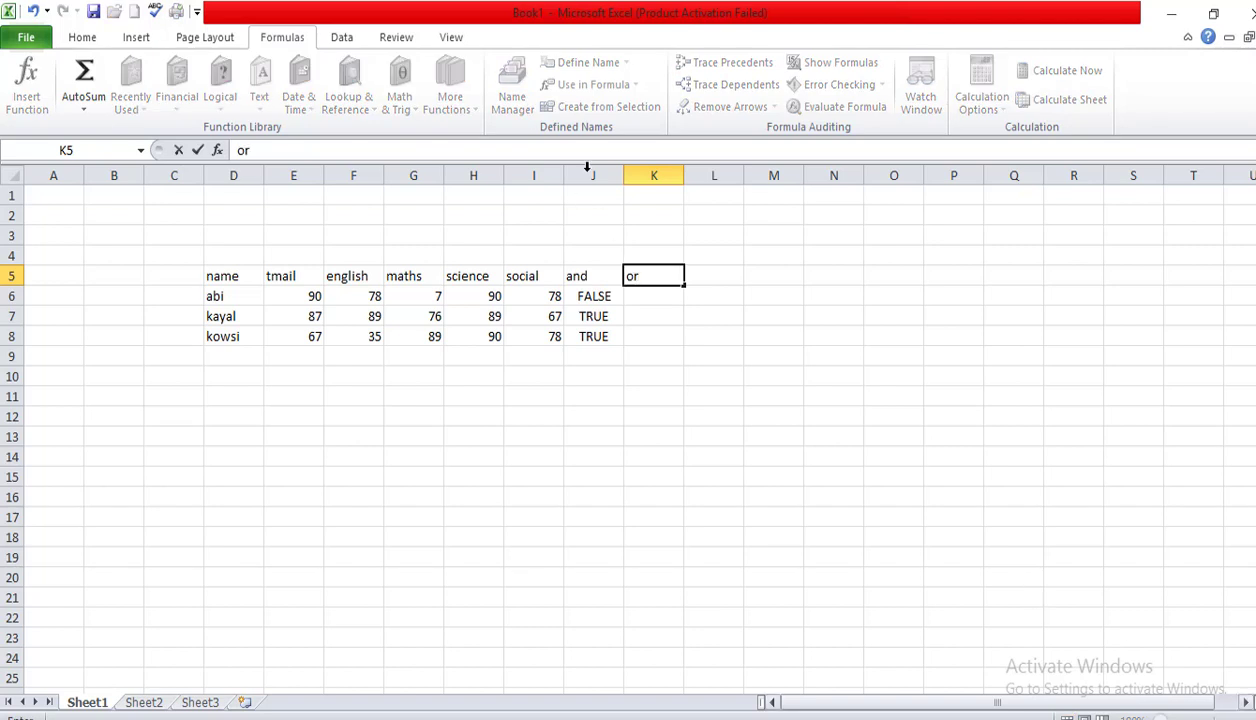
left_click(638, 334)
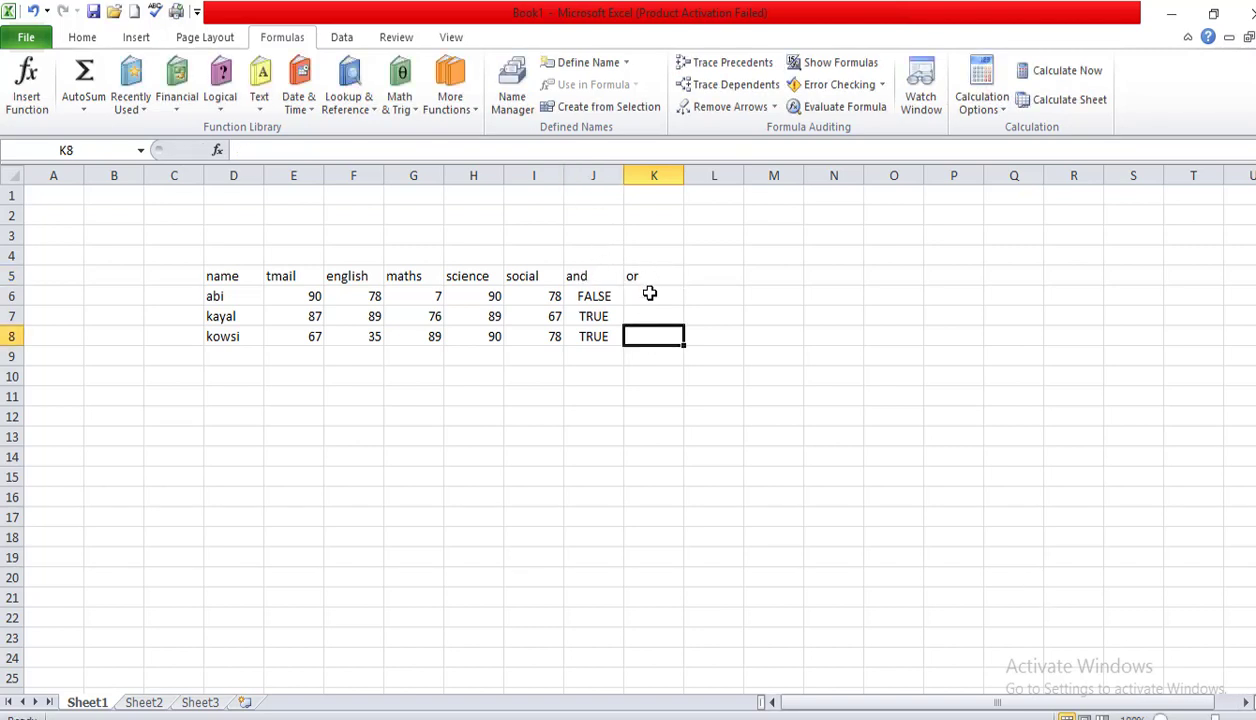
left_click(650, 294)
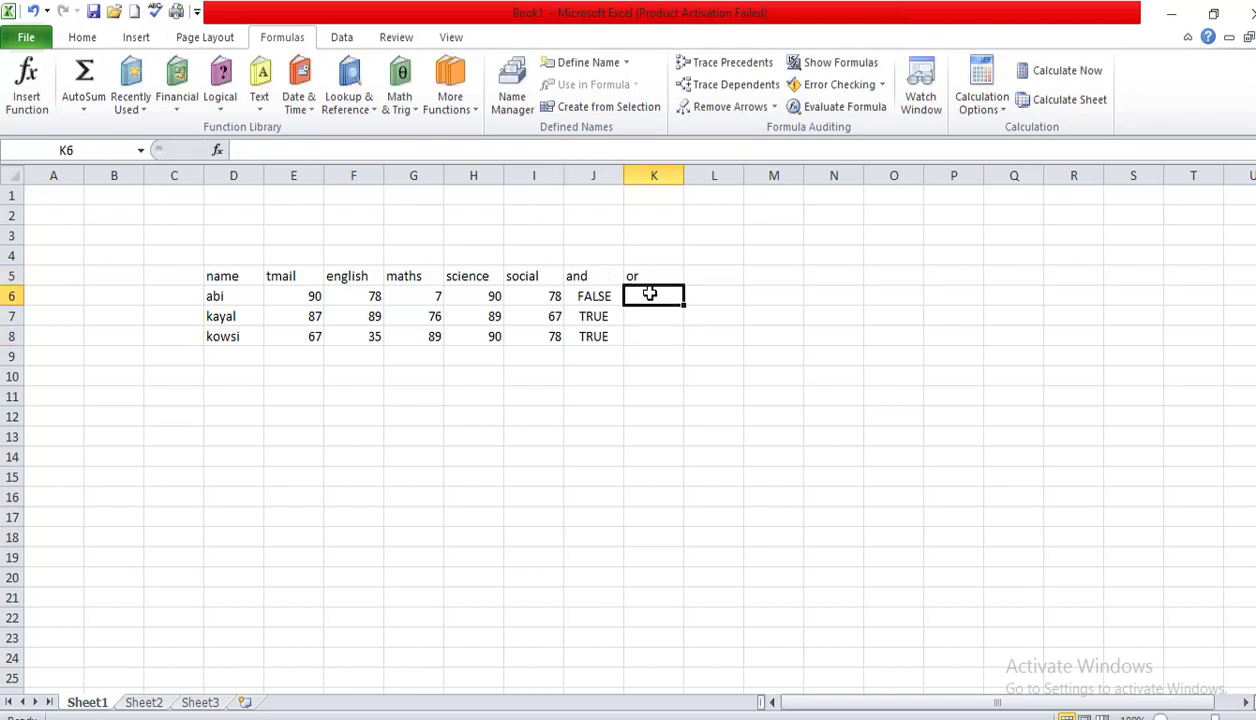
left_click(595, 278)
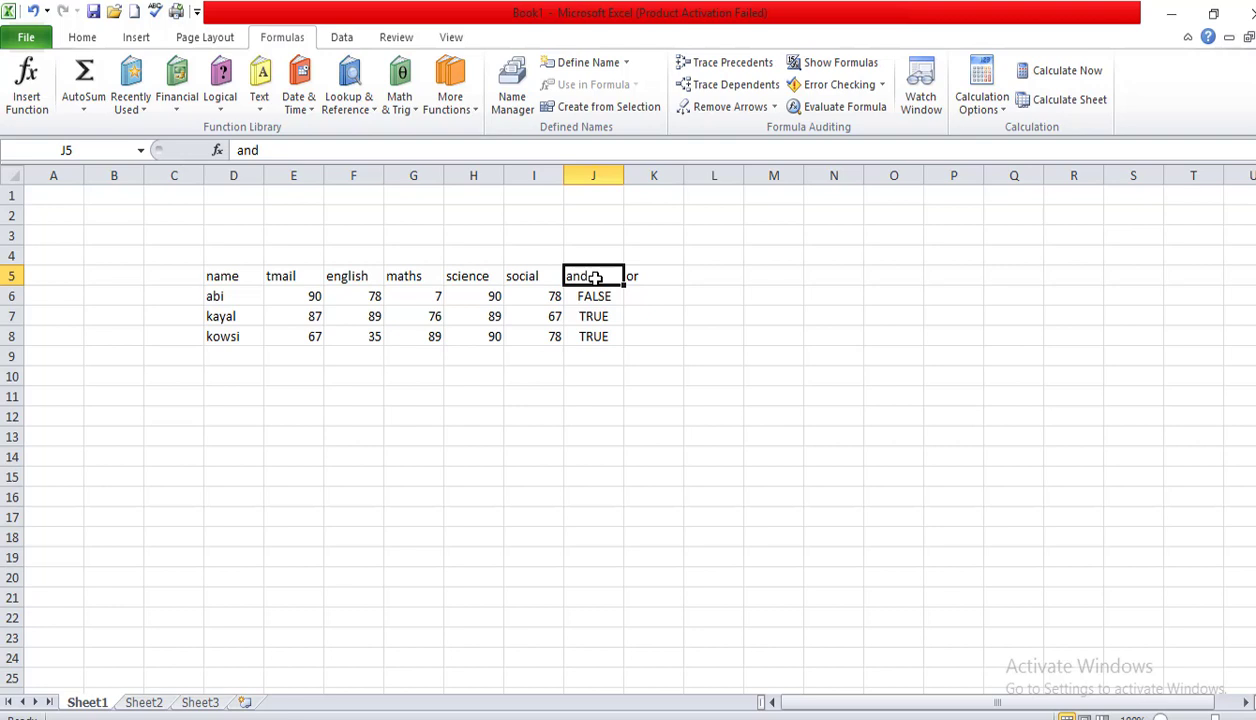
Enter the formula =OR(E6>=35,F6>=35,G6>=35,H6>=35,I6>=35) in K6 to test the first student's marks
left_click(648, 289)
type("=")
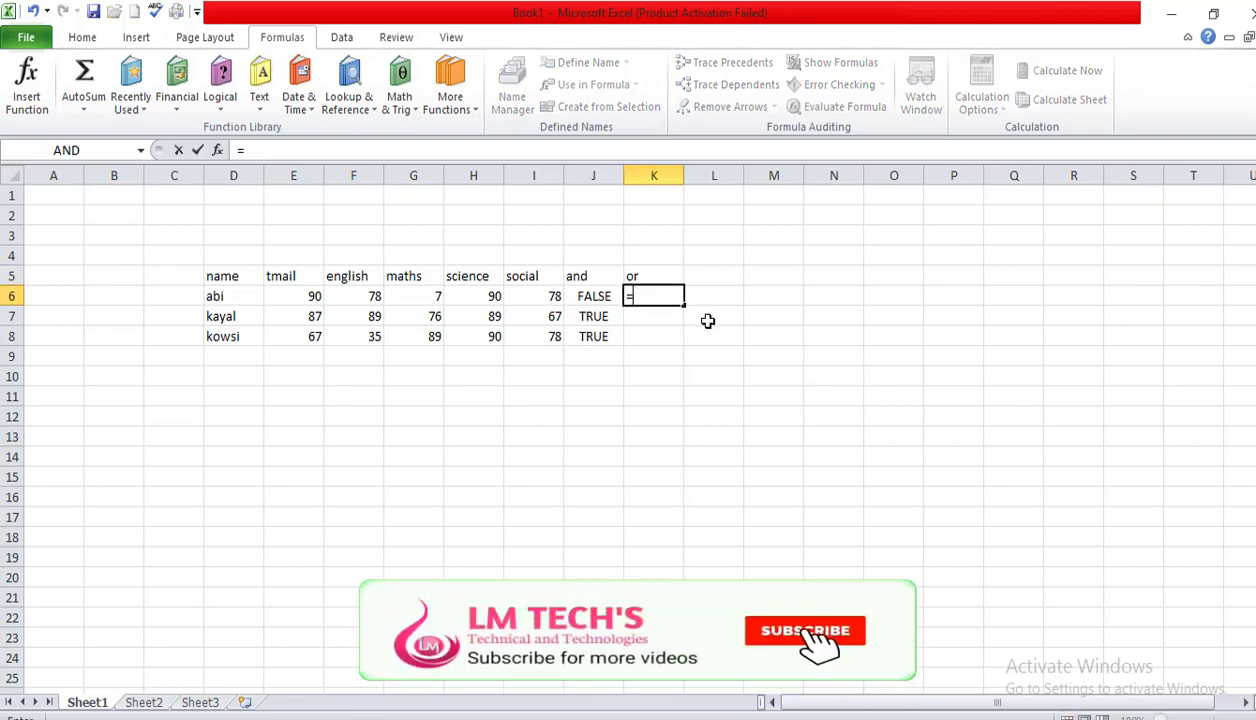
type("or")
key("Tab")
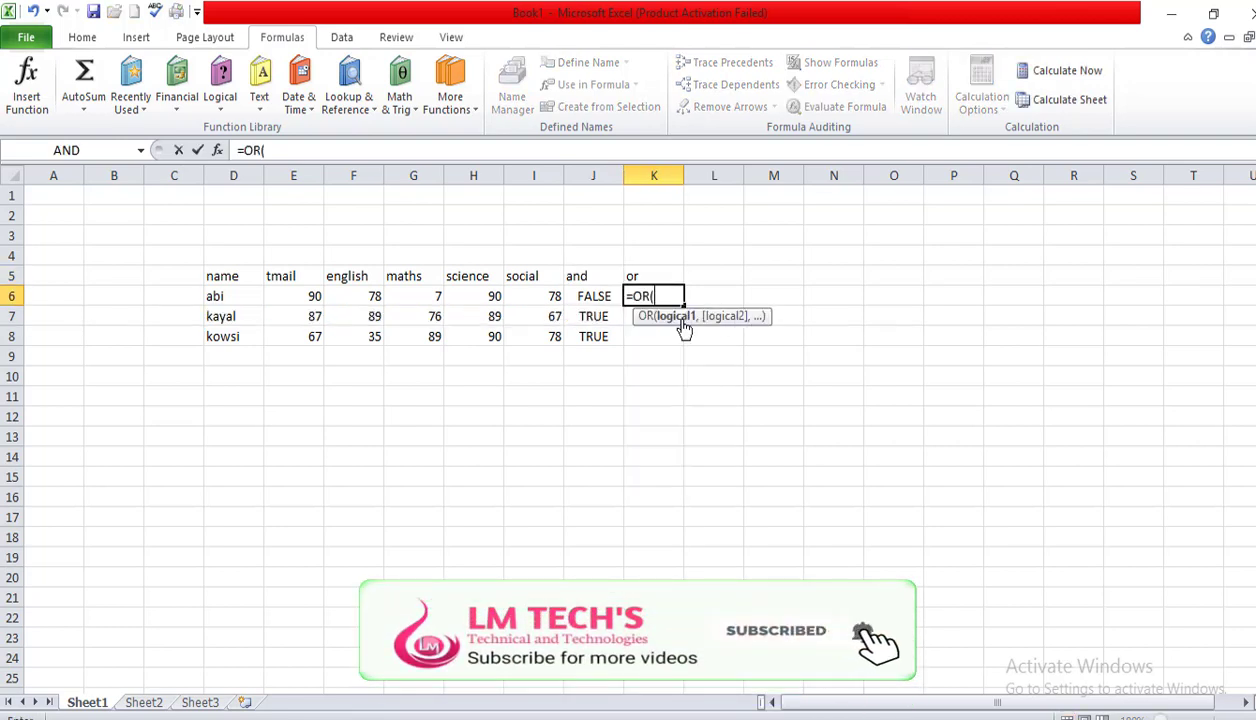
left_click(300, 294)
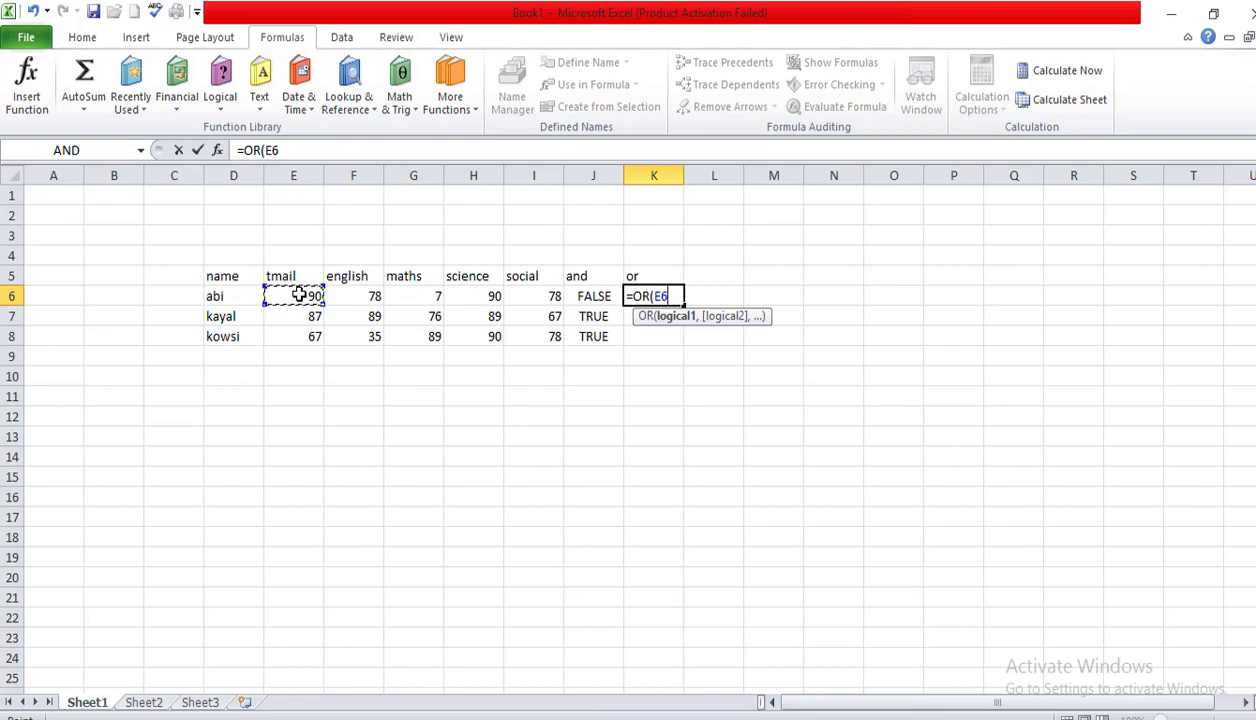
type(">=35")
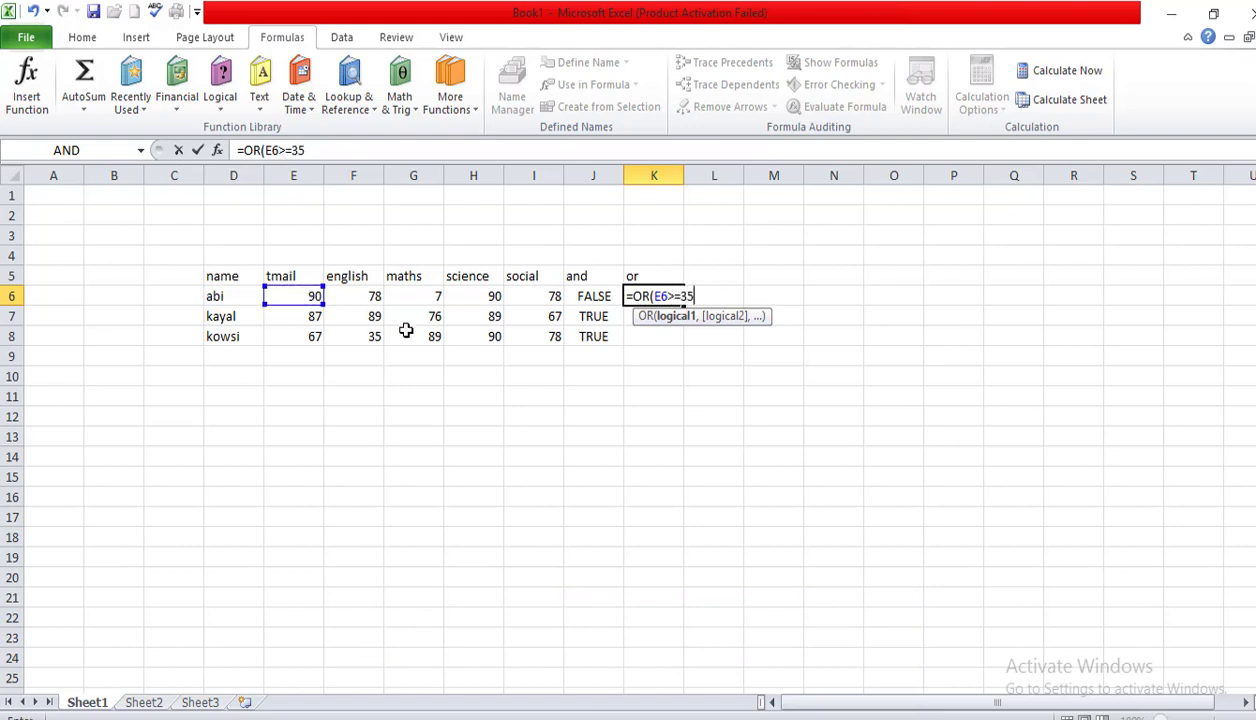
type(",")
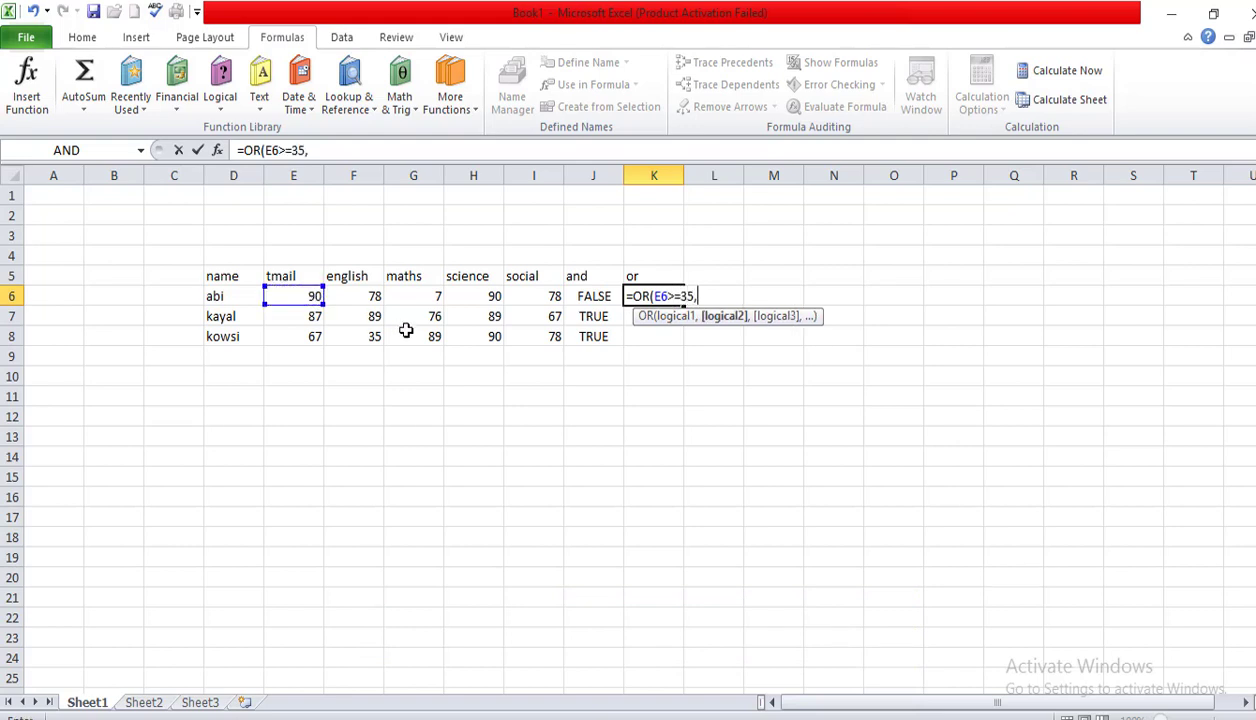
left_click(352, 298)
type(">=35")
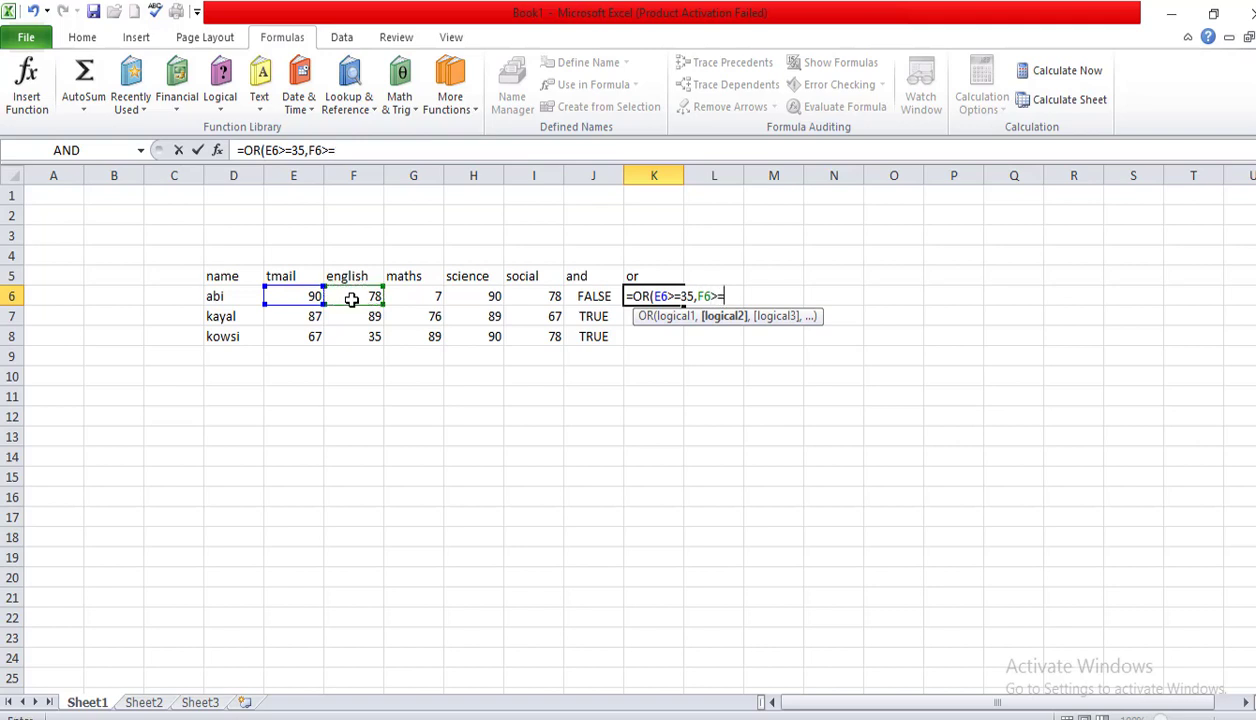
type(",")
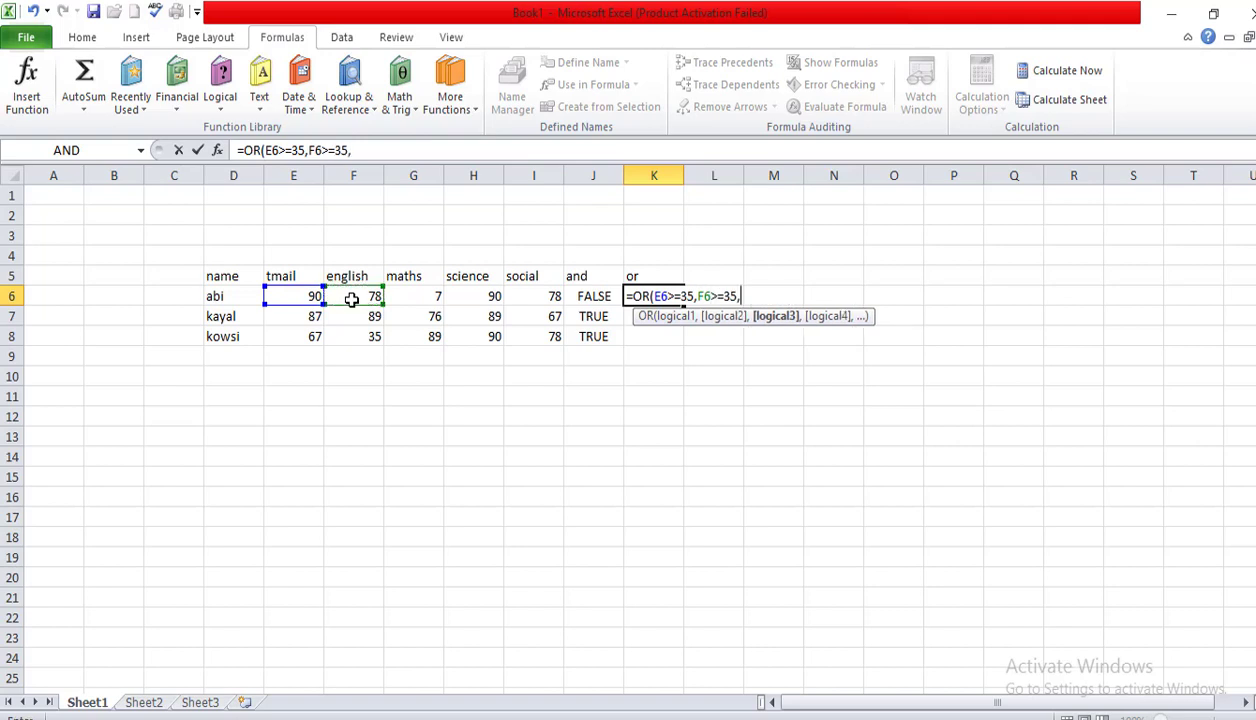
left_click(420, 292)
type(">")
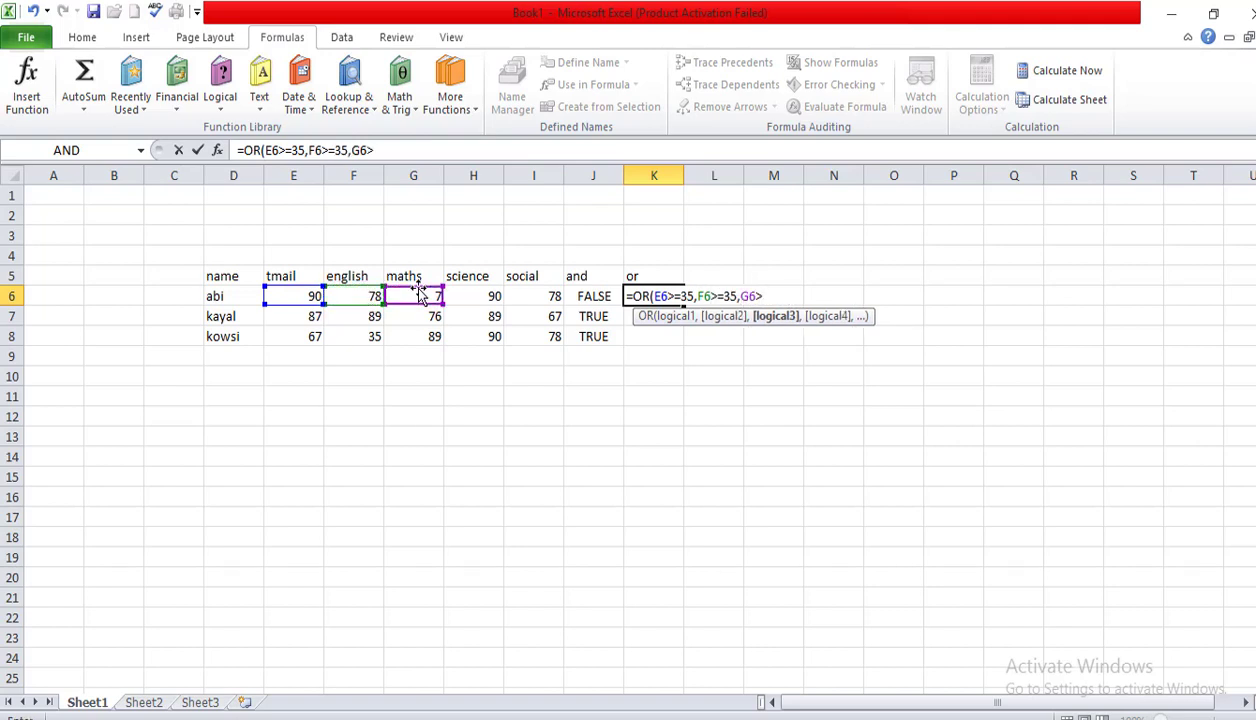
type("=35,")
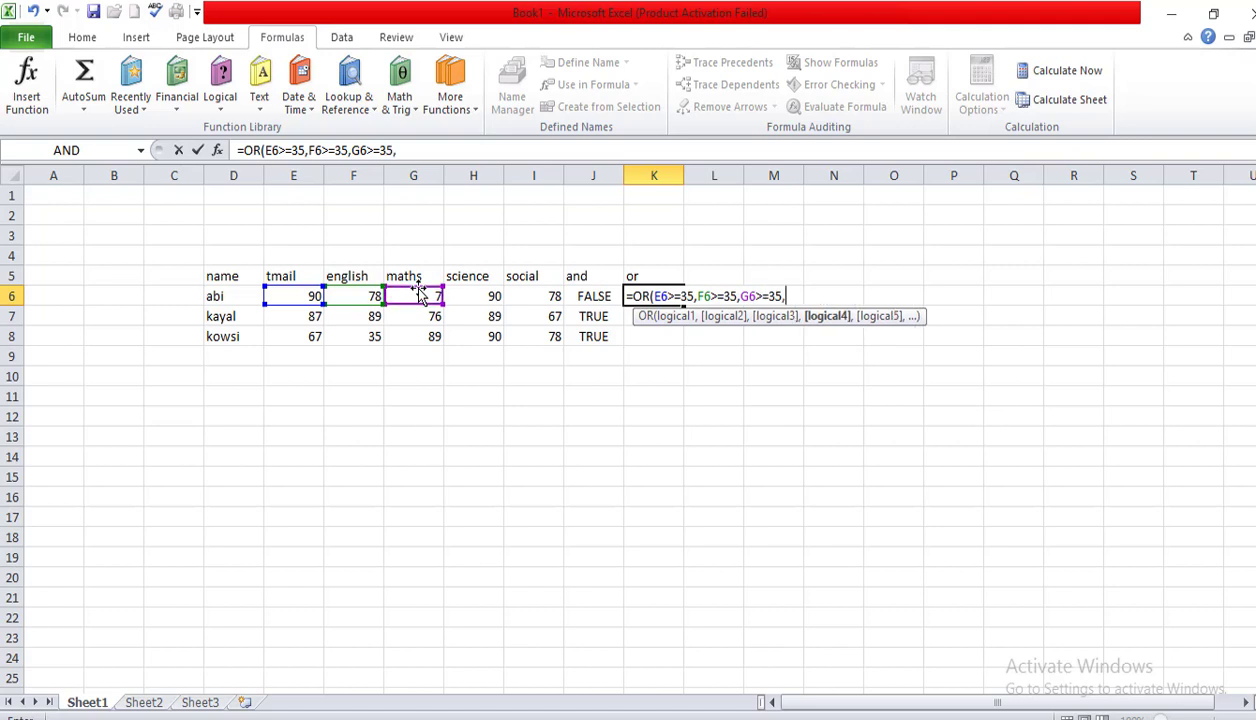
left_click(467, 292)
type(">=3")
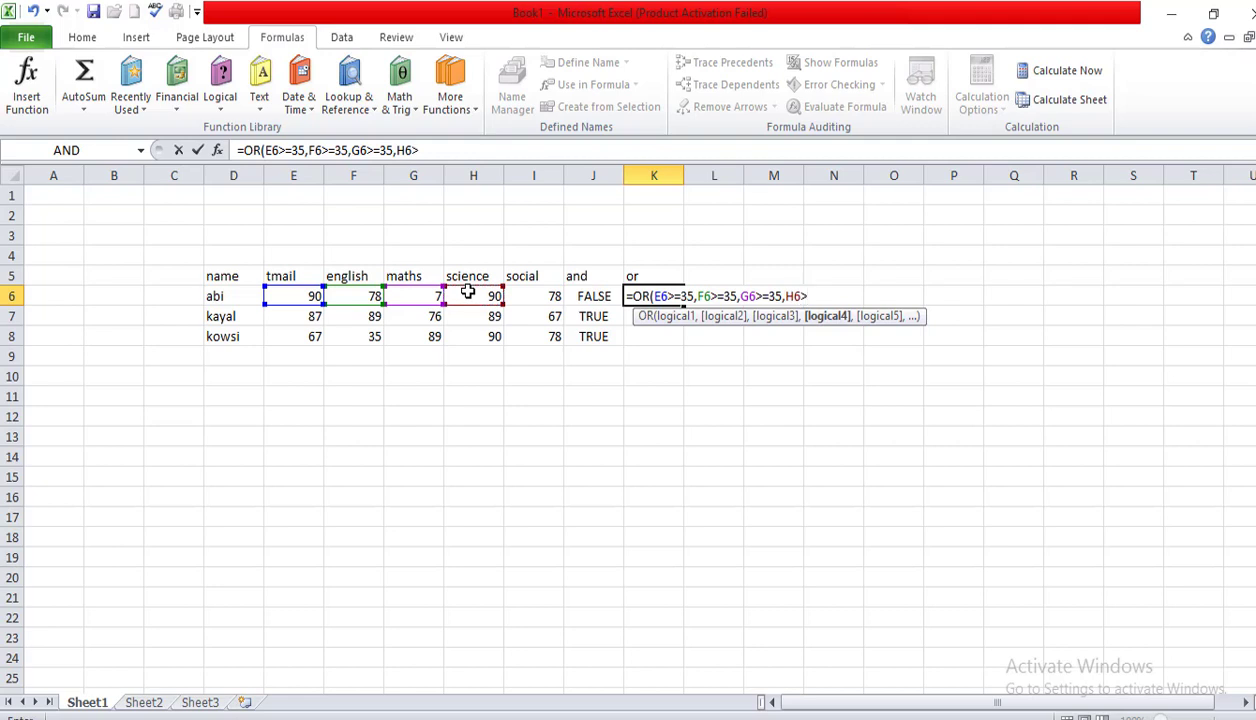
type("5,")
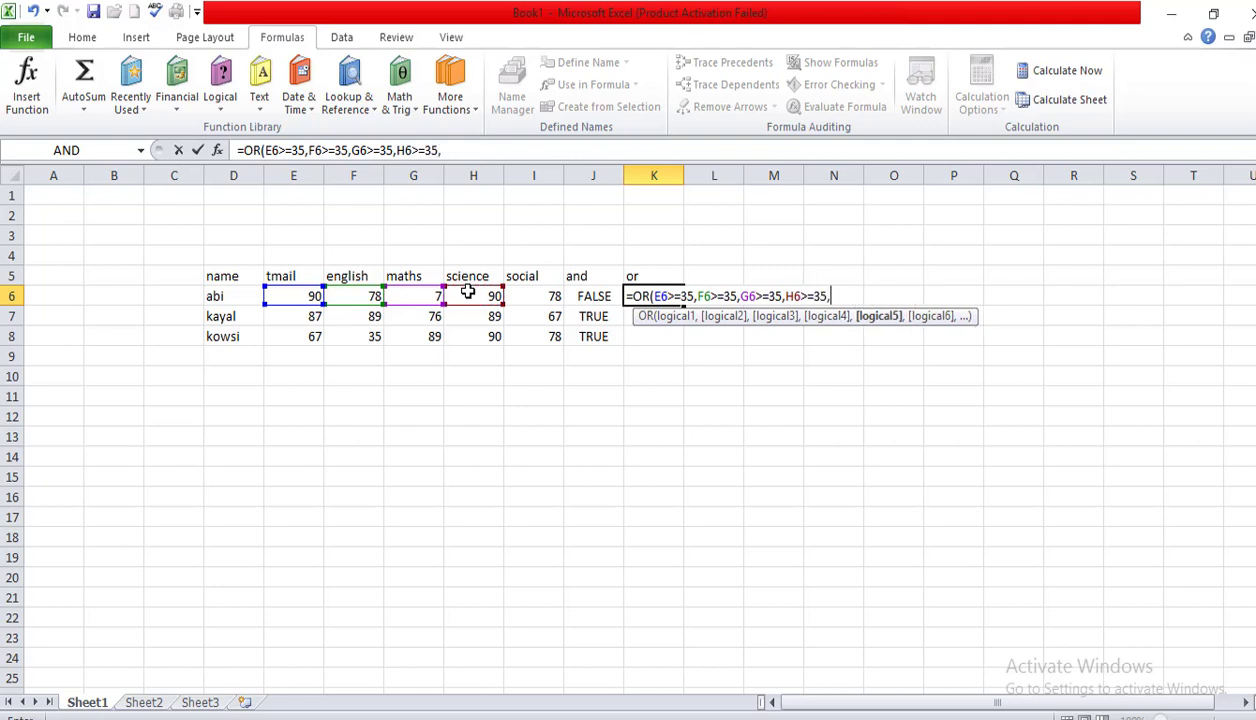
left_click(552, 294)
type(">")
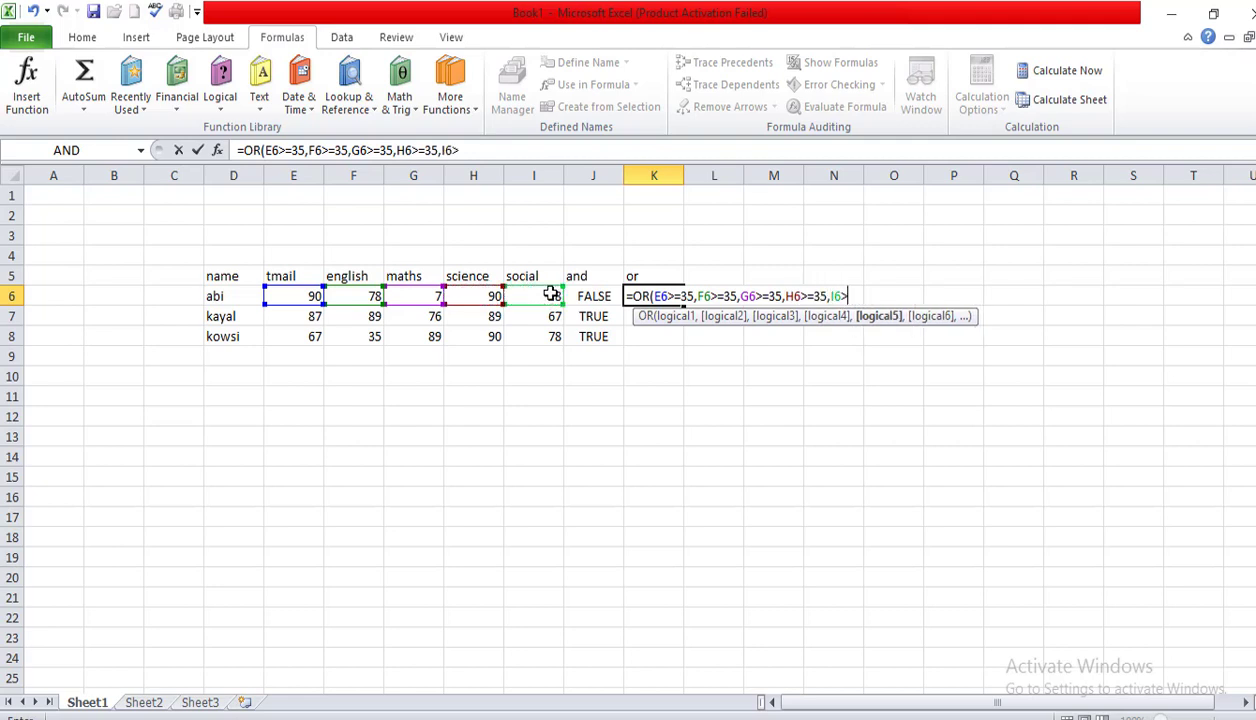
type("=35")
key("Return")
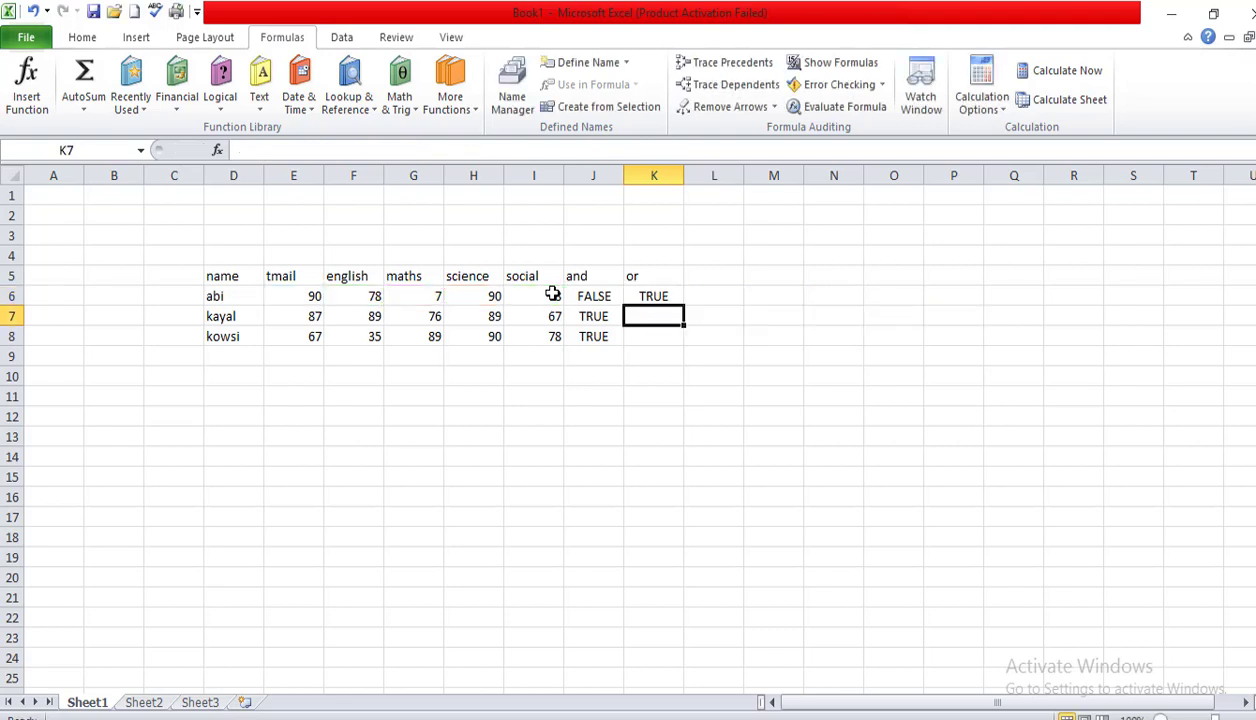
key("Up")
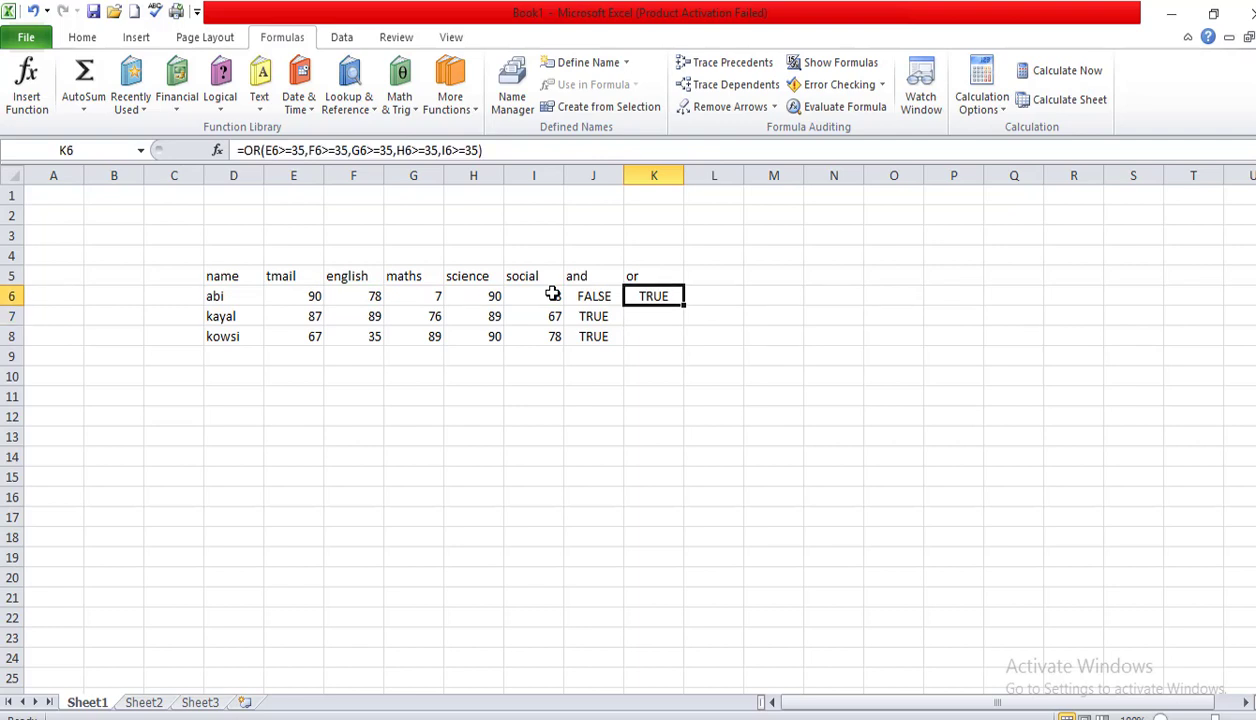
Change the first student's marks to science 6, social 2 and english 4, and check the OR formula in K6
left_click(430, 296)
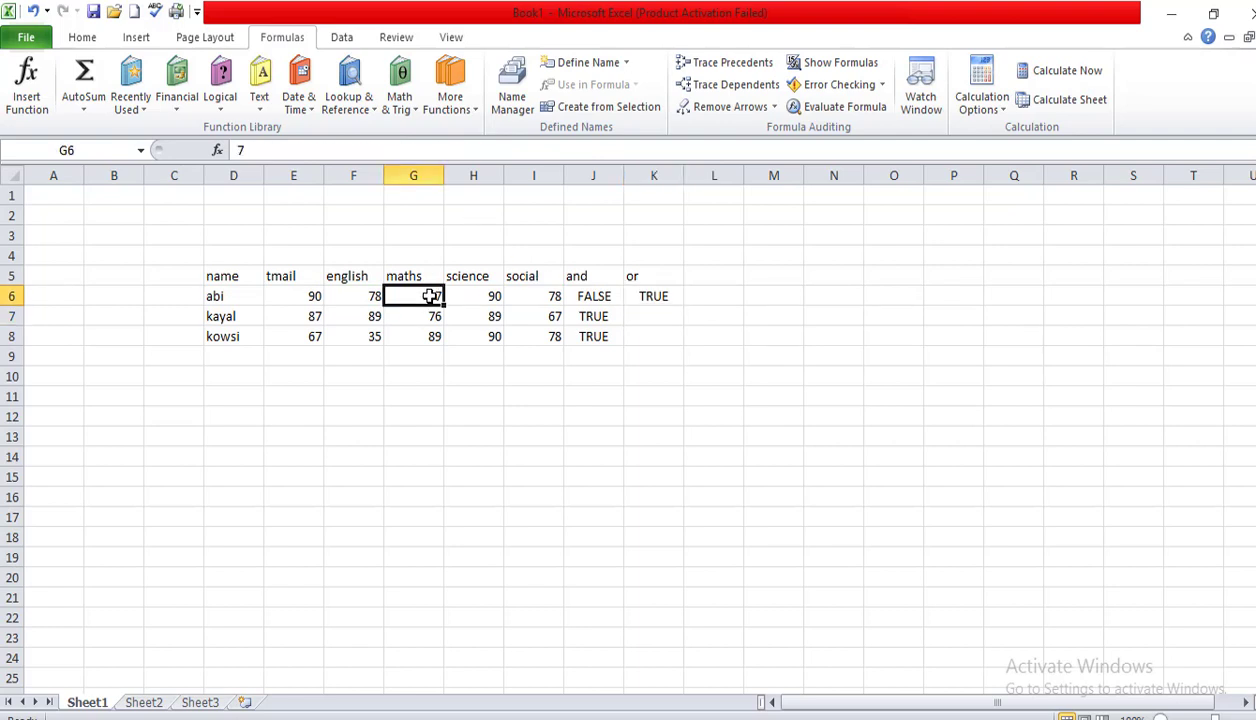
left_click(484, 300)
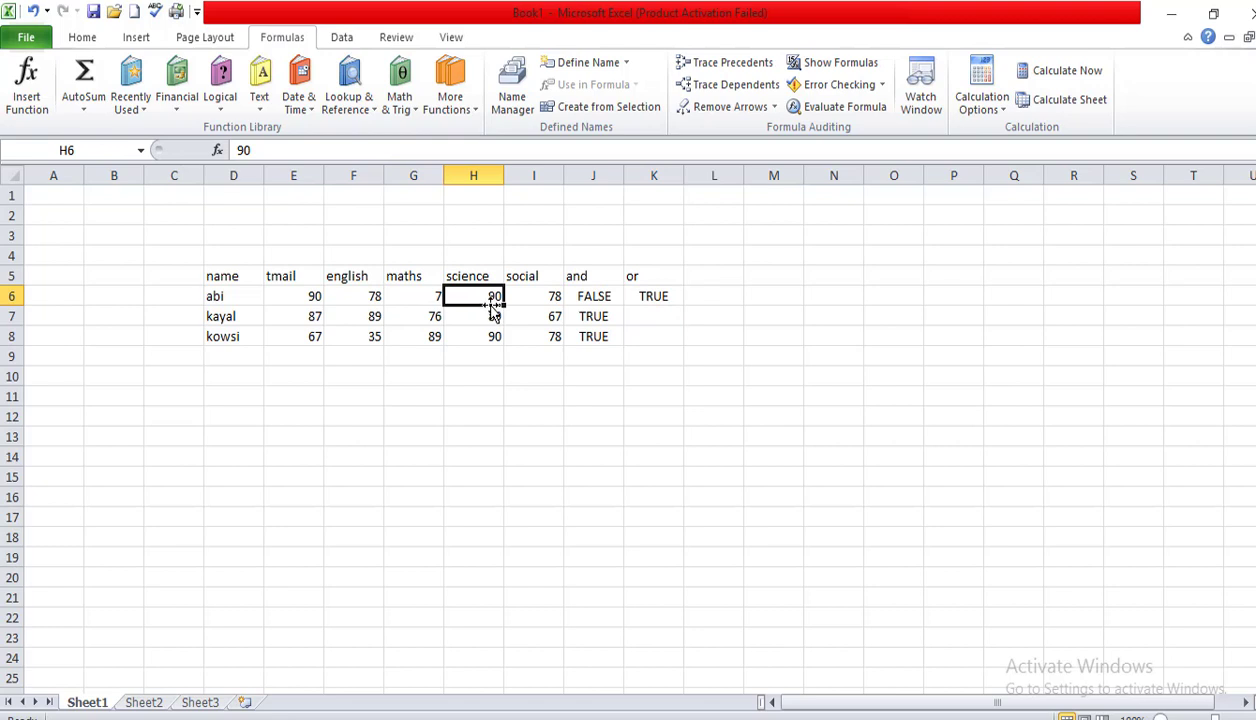
left_click(546, 295)
type("2")
left_click(356, 296)
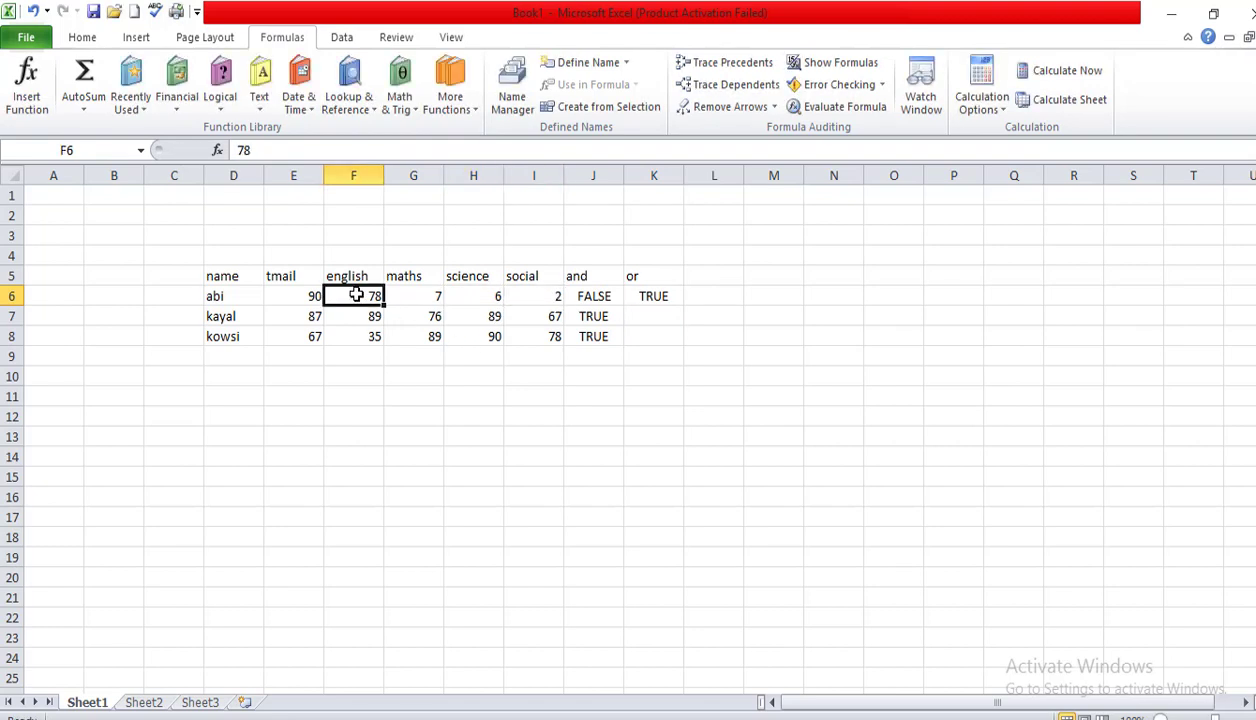
type("4")
left_click(385, 396)
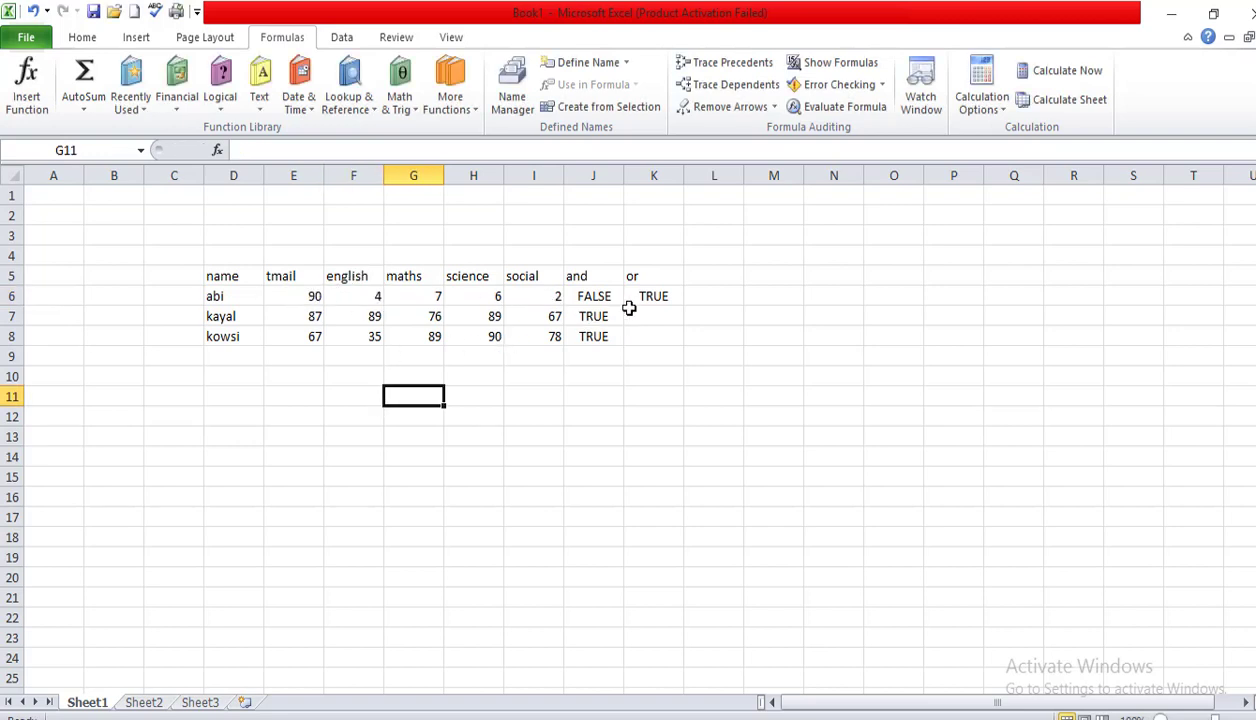
left_click(628, 276)
left_click(642, 298)
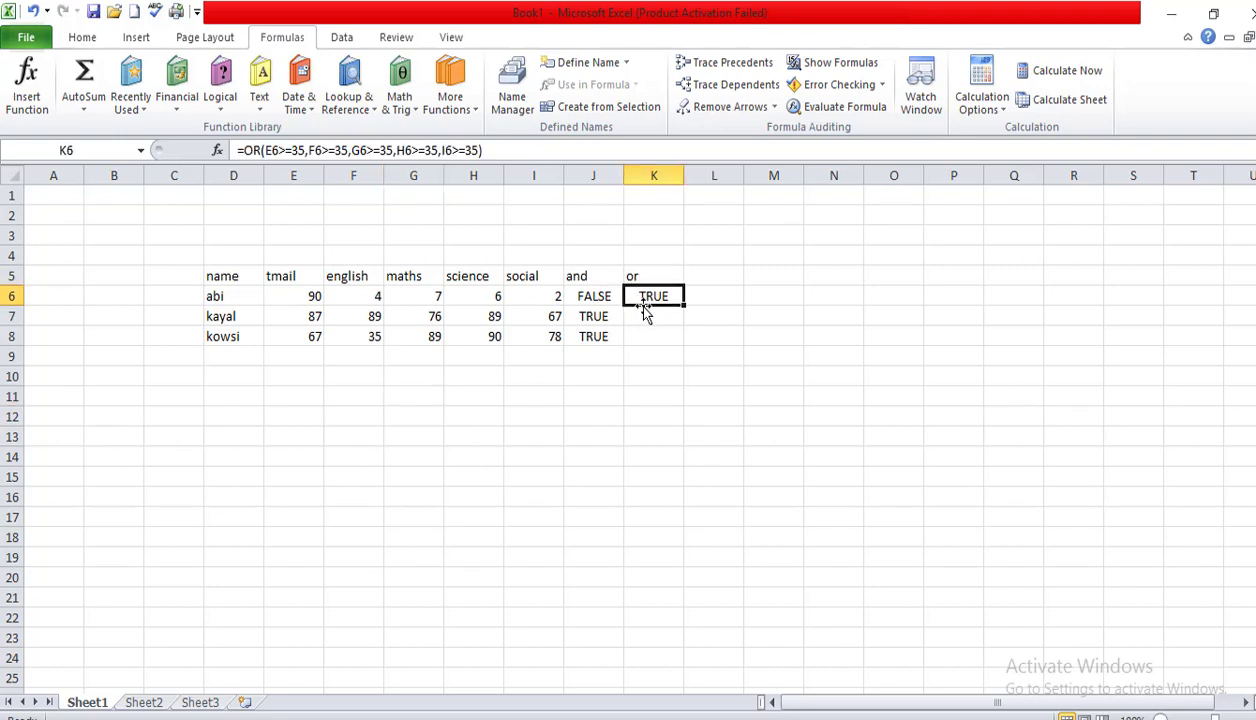
Change the first student's tmail mark in E6 to 3 and compare the row's marks with the OR result
left_click(312, 297)
type("3")
left_click(353, 357)
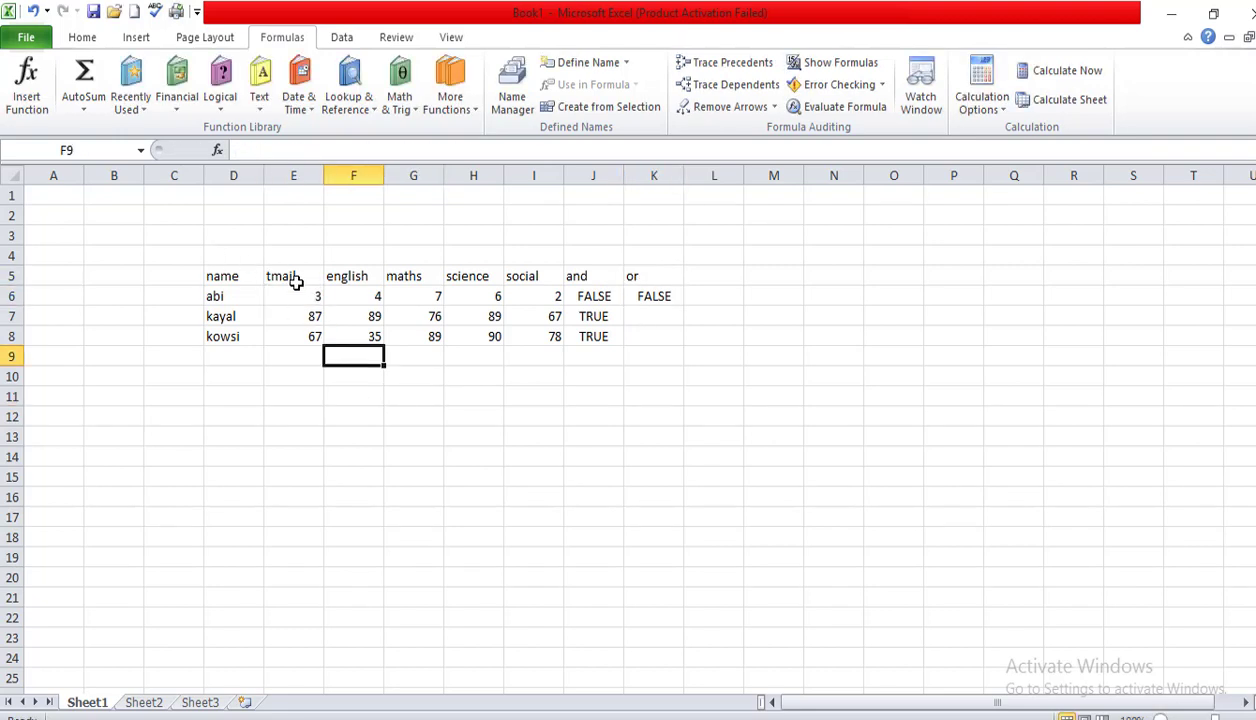
left_click_drag(295, 293, 530, 287)
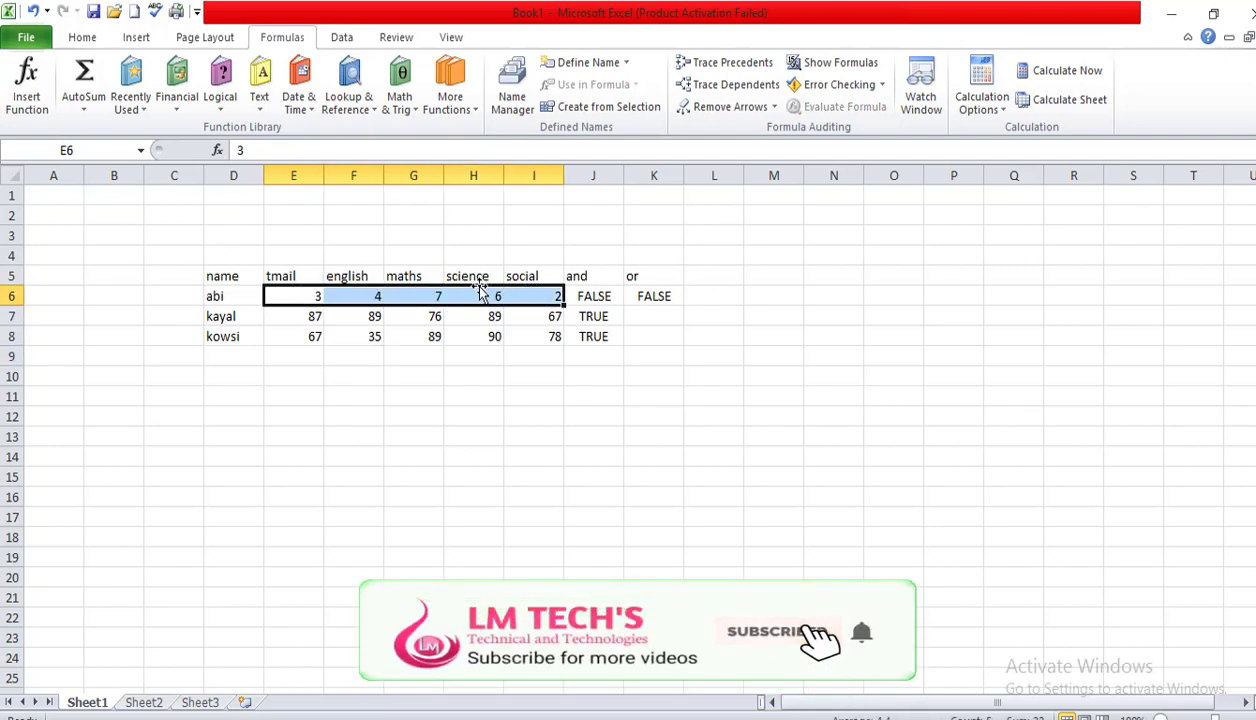
left_click(645, 308)
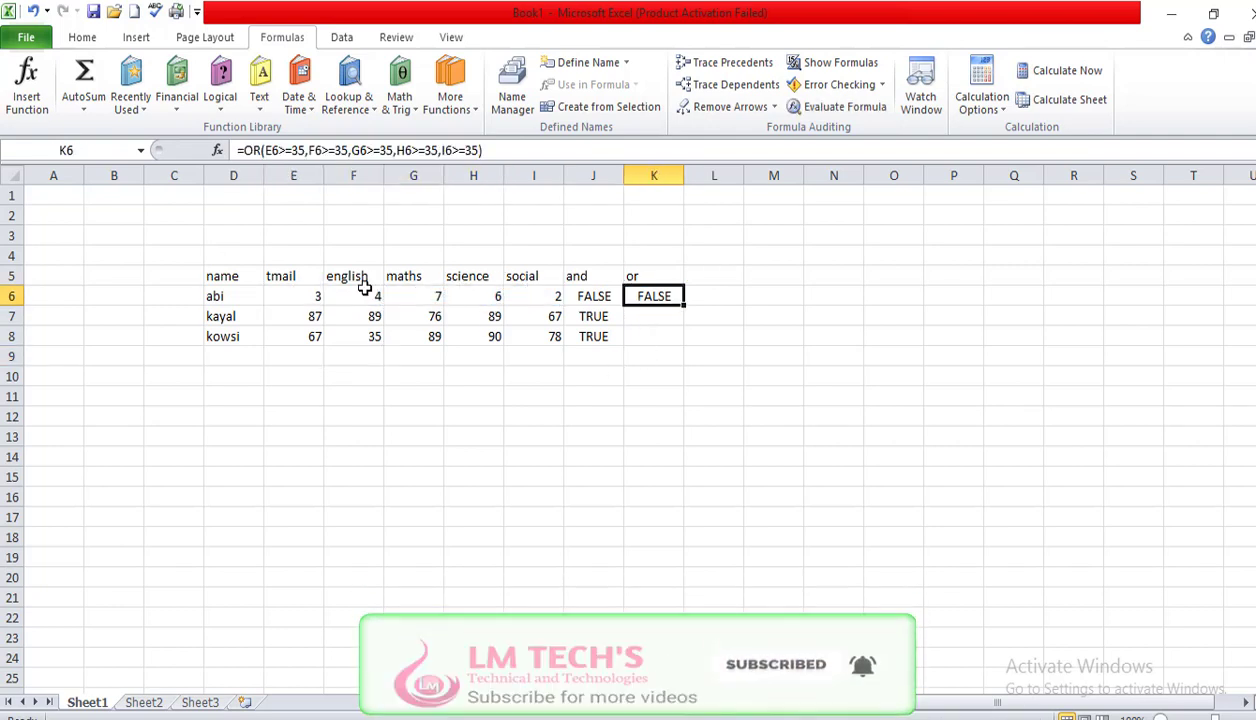
Set the first student's tmail mark in E6 to 76 and check the OR result in K6
left_click(297, 296)
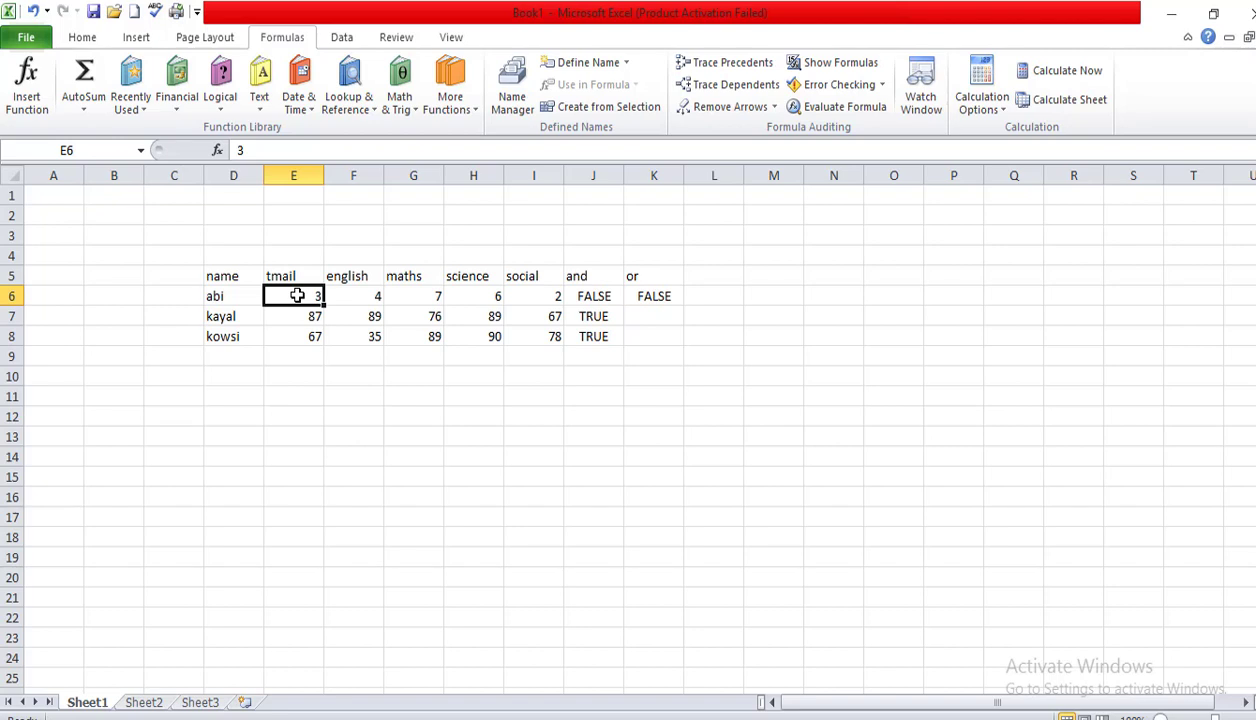
type("76")
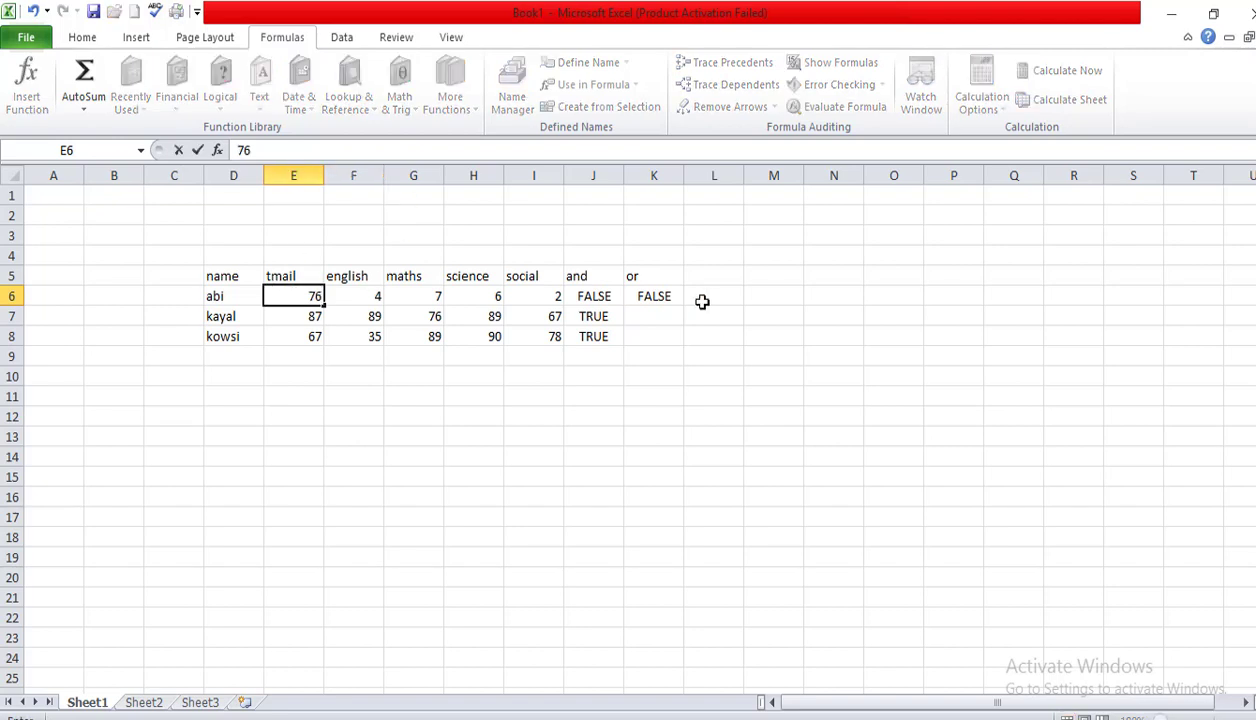
left_click(650, 310)
left_click(677, 296)
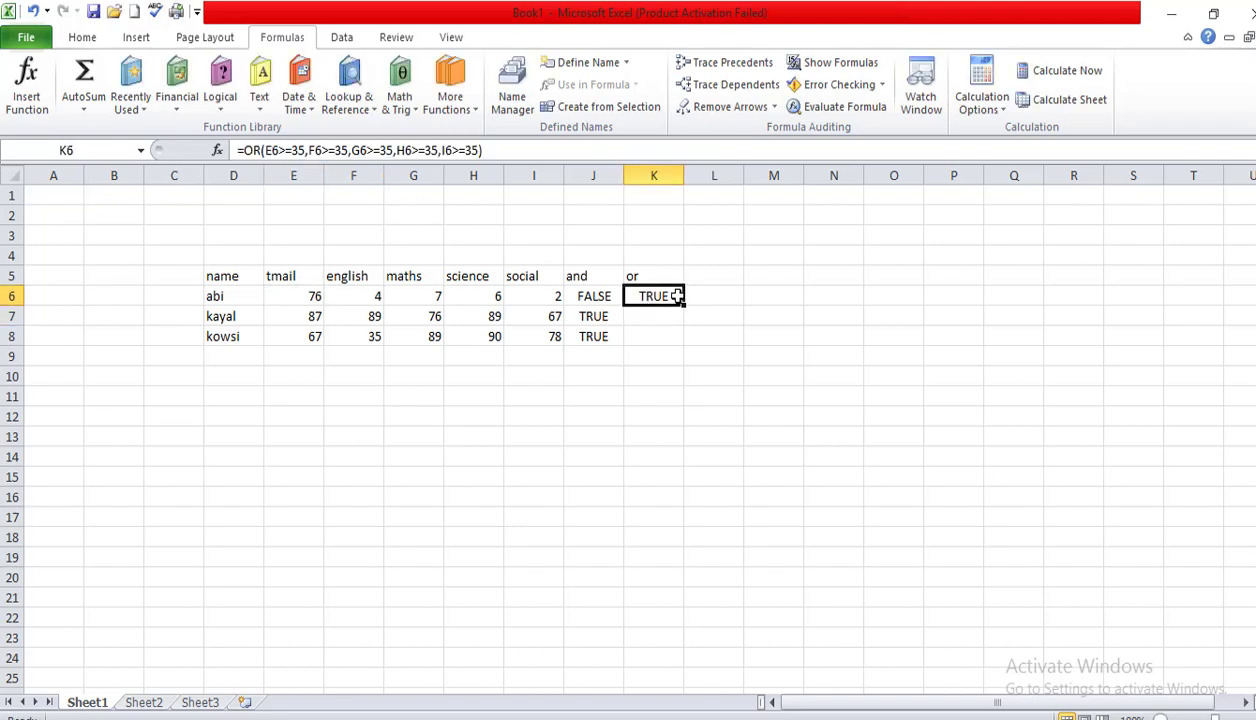
Fill the OR formula from K6 down to K8 and compare the results with the "and" column
left_click(690, 298)
left_click(644, 295)
left_click_drag(686, 308, 688, 344)
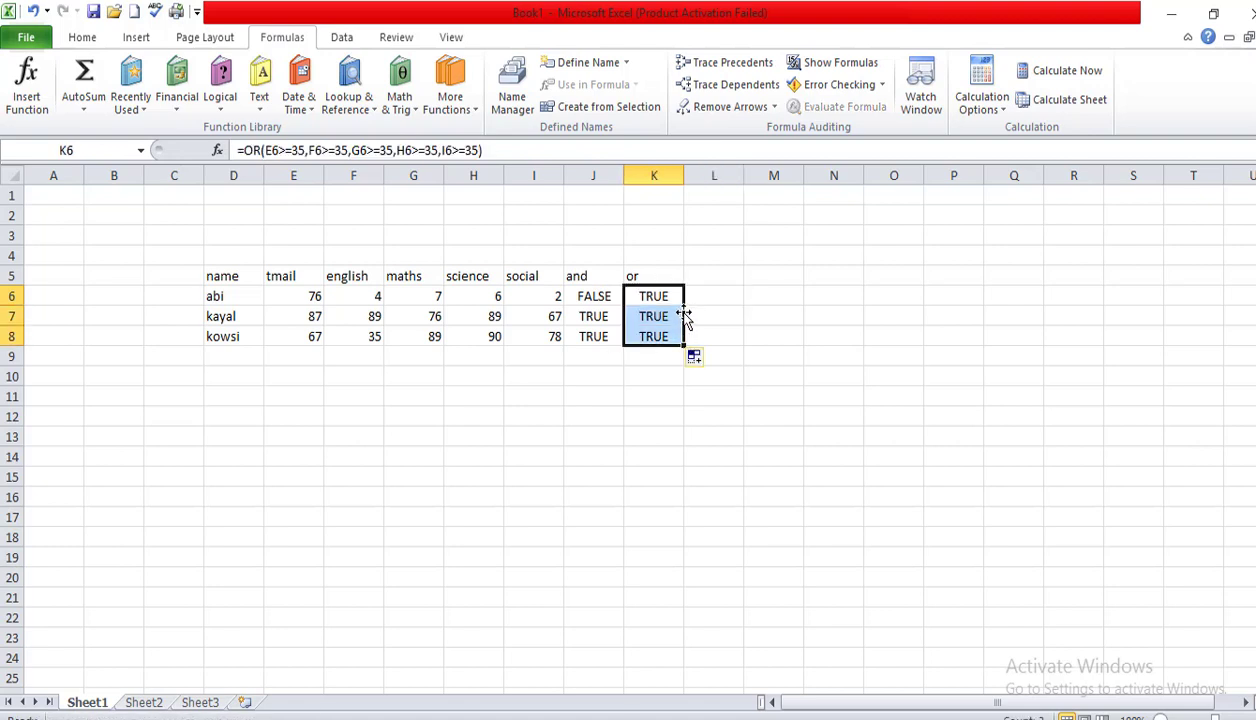
left_click(590, 292)
left_click(624, 280)
left_click(576, 278)
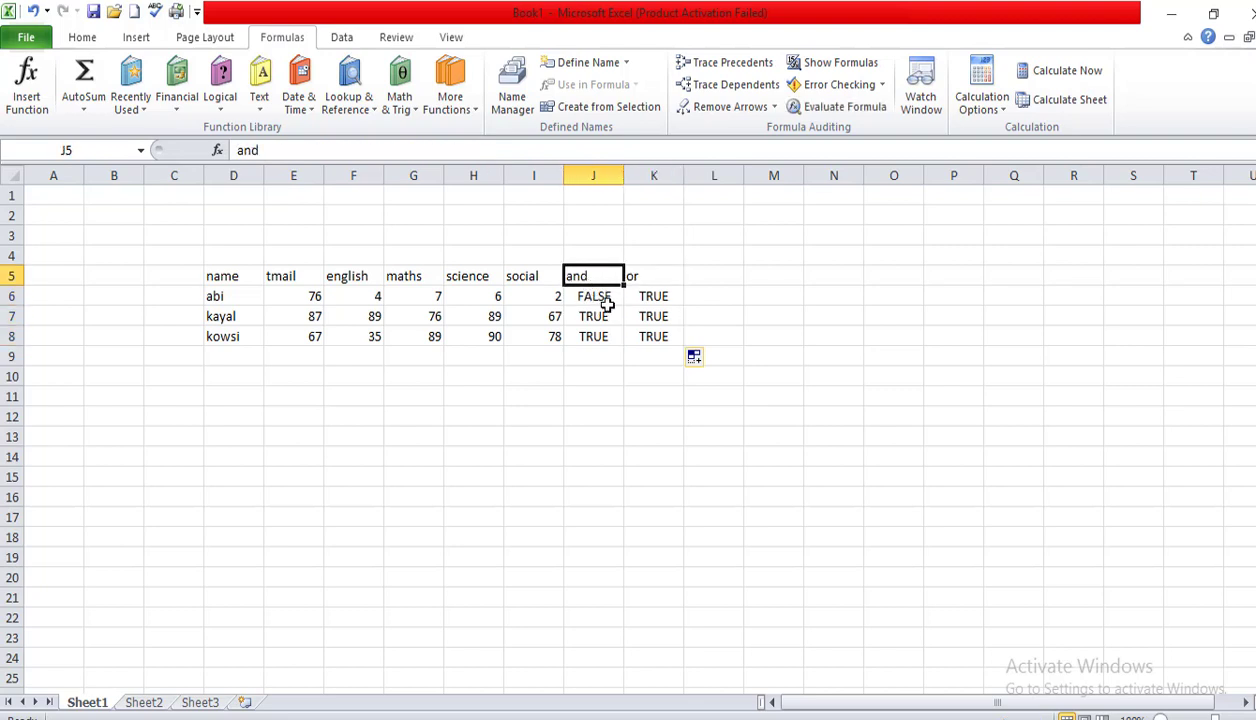
left_click(599, 334)
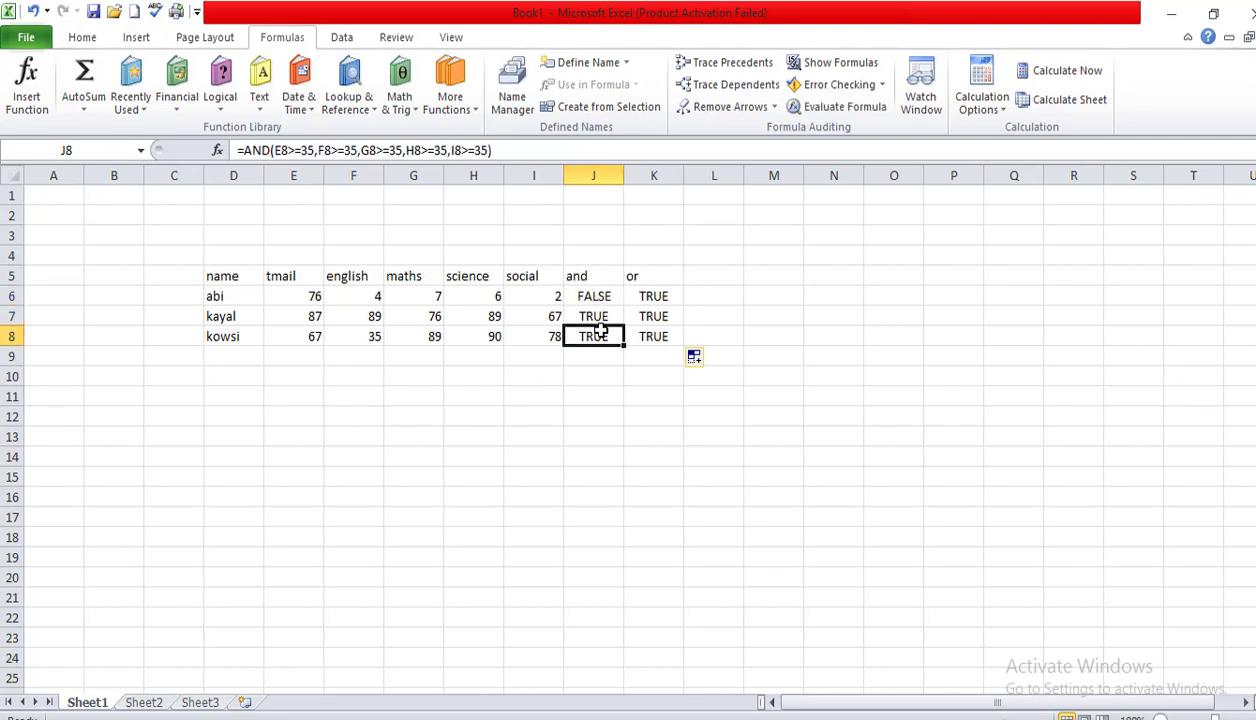
left_click(675, 304)
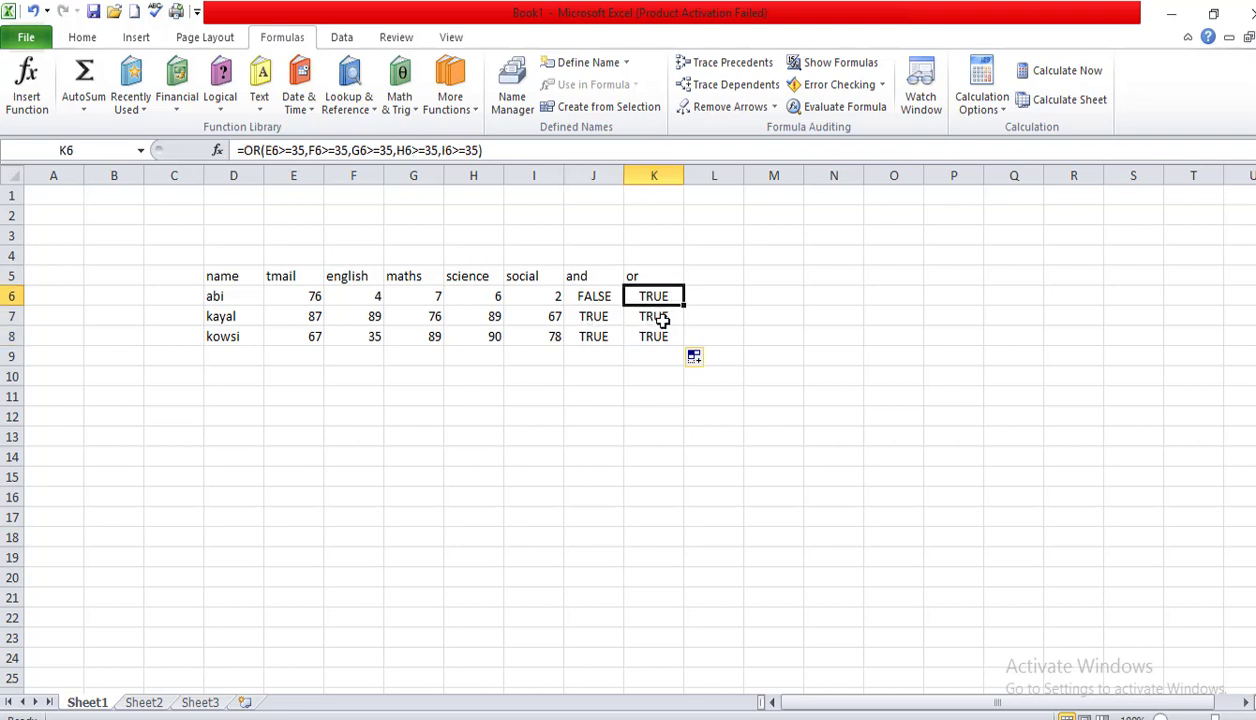
Add the column header "not" in L5, beside the "or" header
left_click(703, 272)
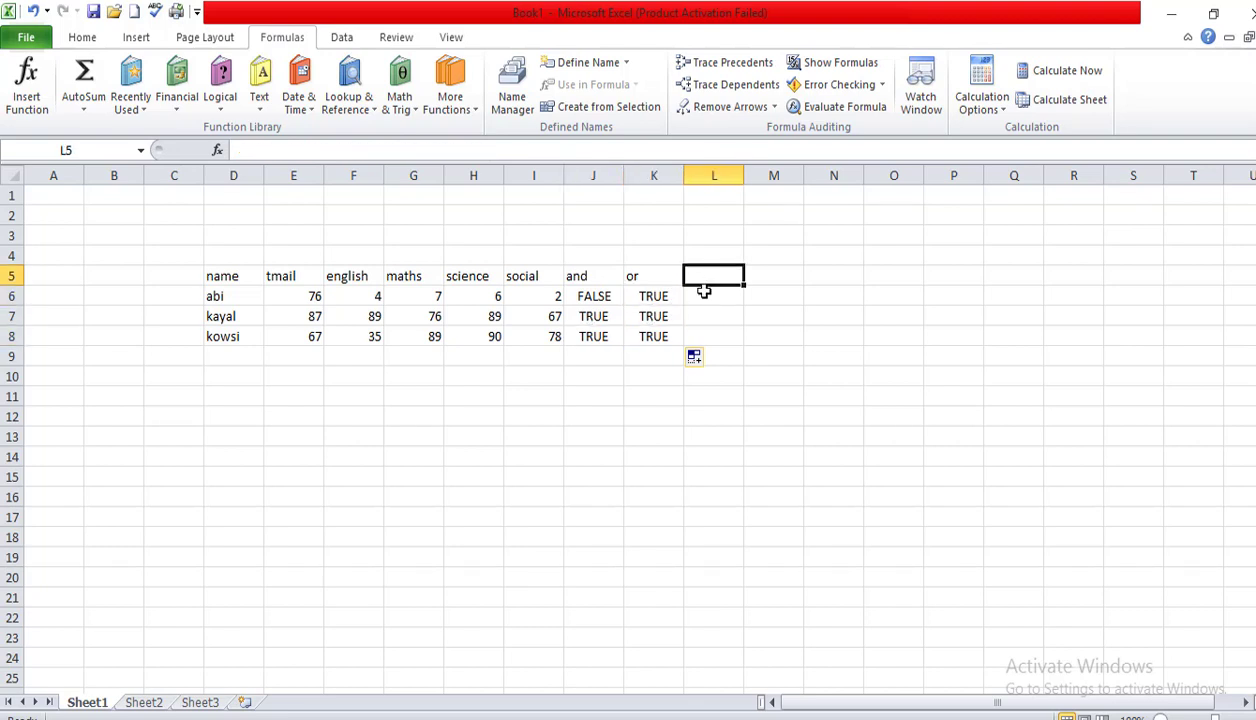
type("not")
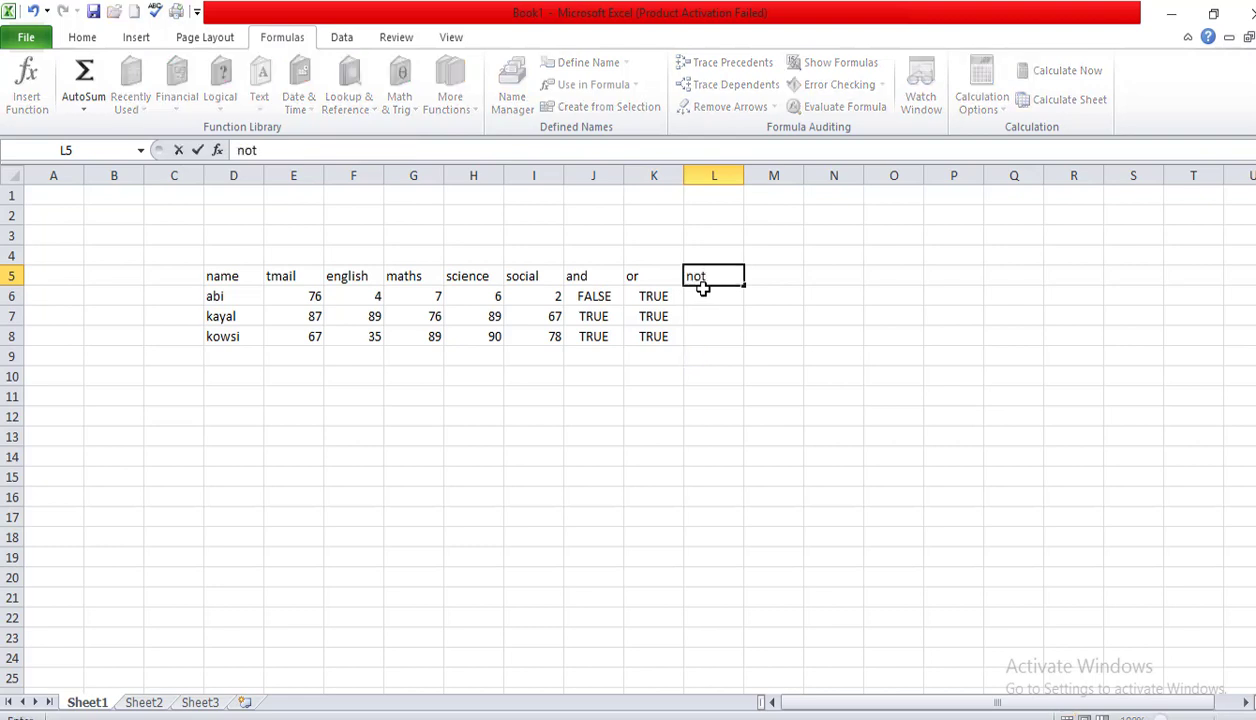
key("Return")
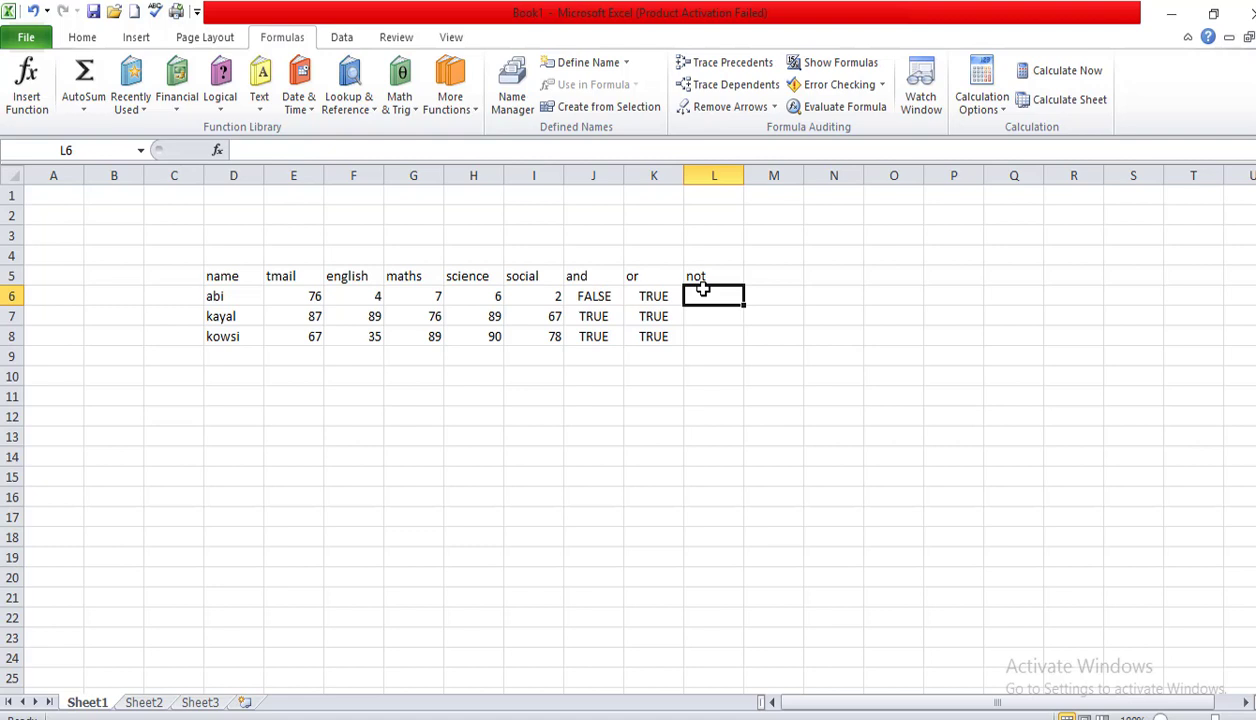
Enter the formula =NOT(E6>=35) in L6 to test the first student's tmail mark
type("=not")
key("Tab")
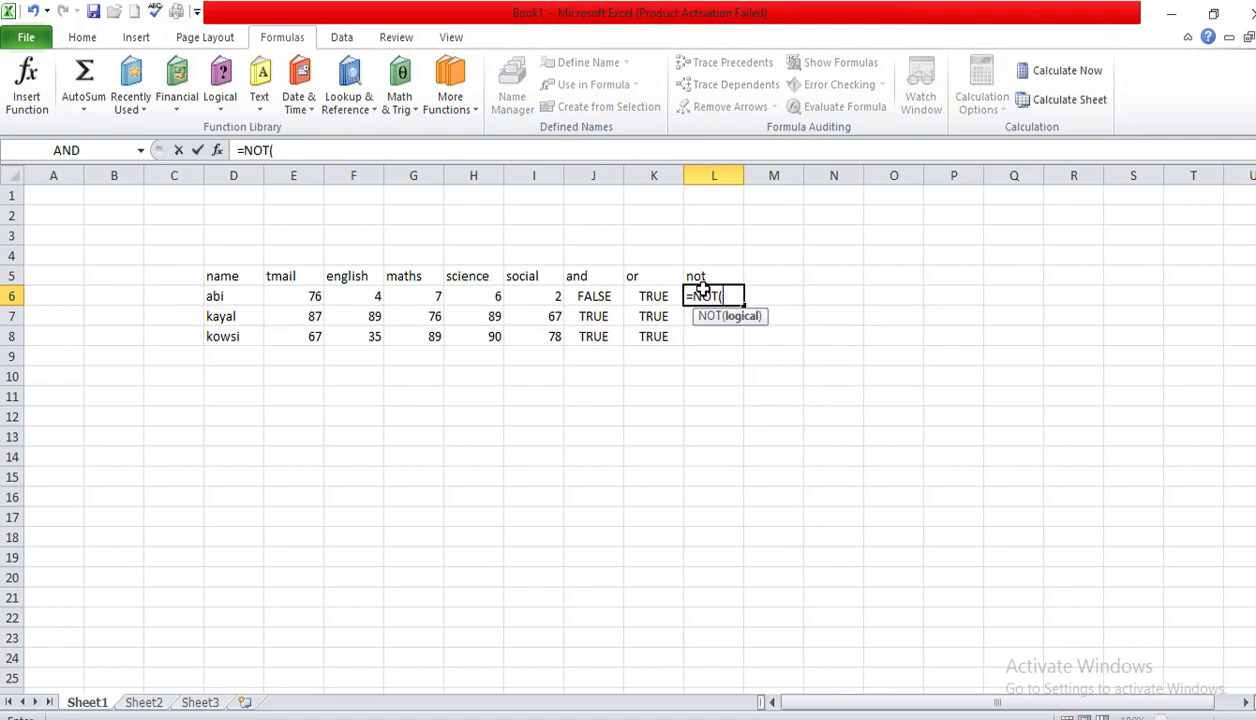
left_click(295, 296)
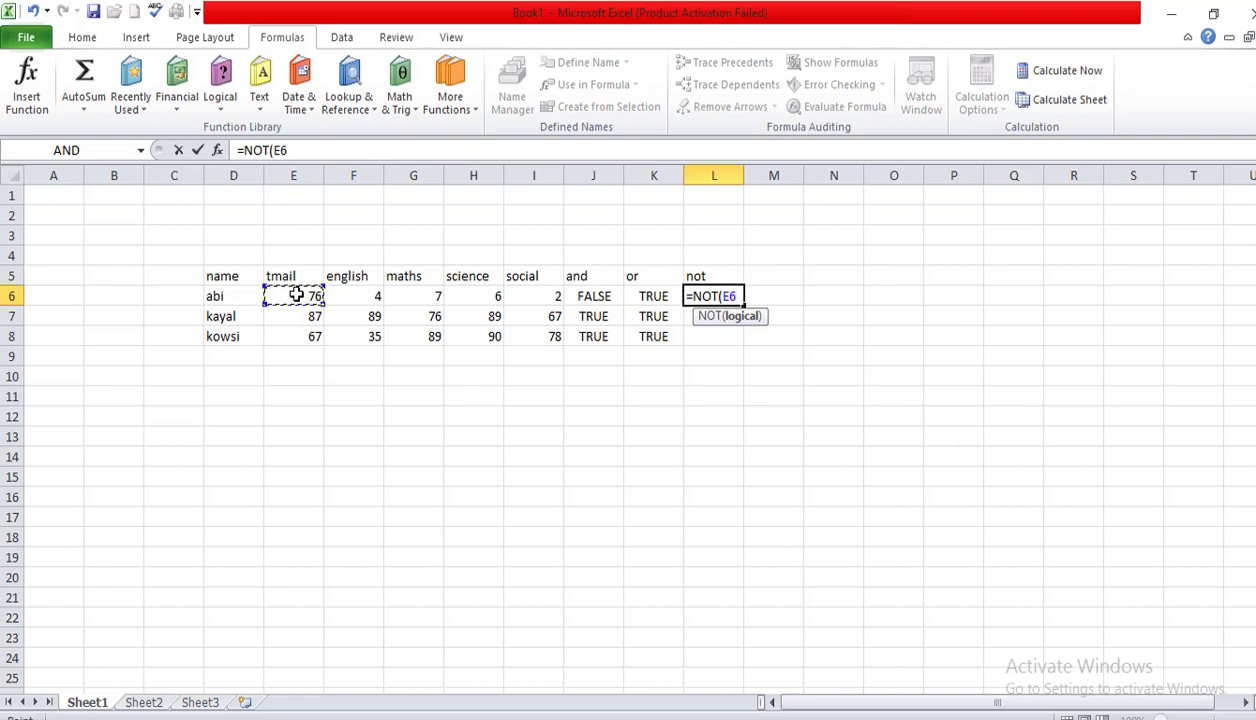
type(">=35")
key("Return")
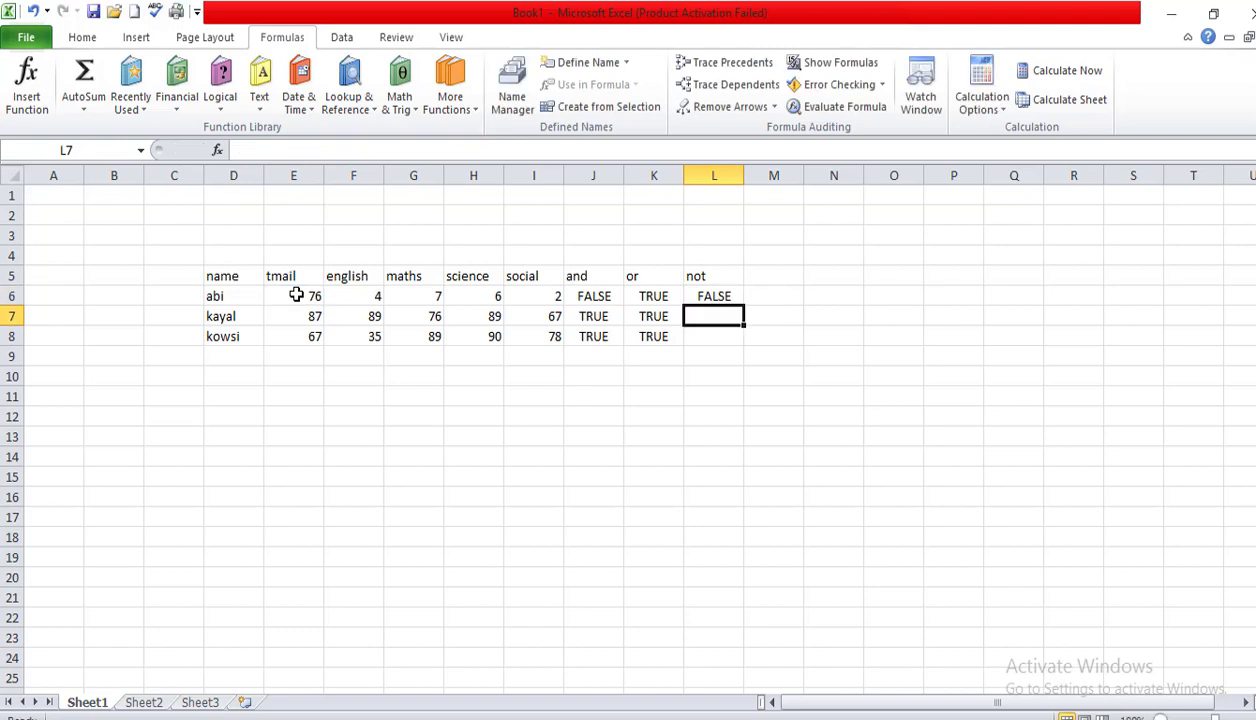
Fill the NOT formula from L6 down to L8 and set the second student's maths mark in G7 to 4
left_click(708, 295)
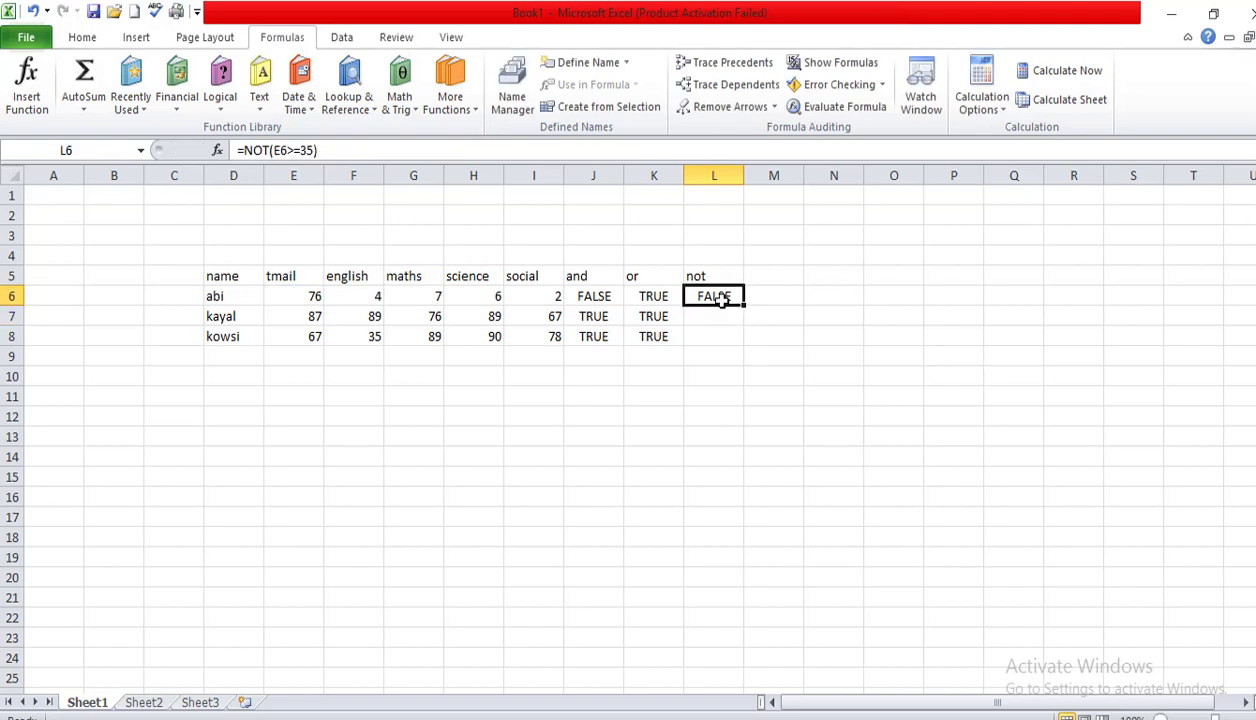
left_click_drag(744, 306, 743, 348)
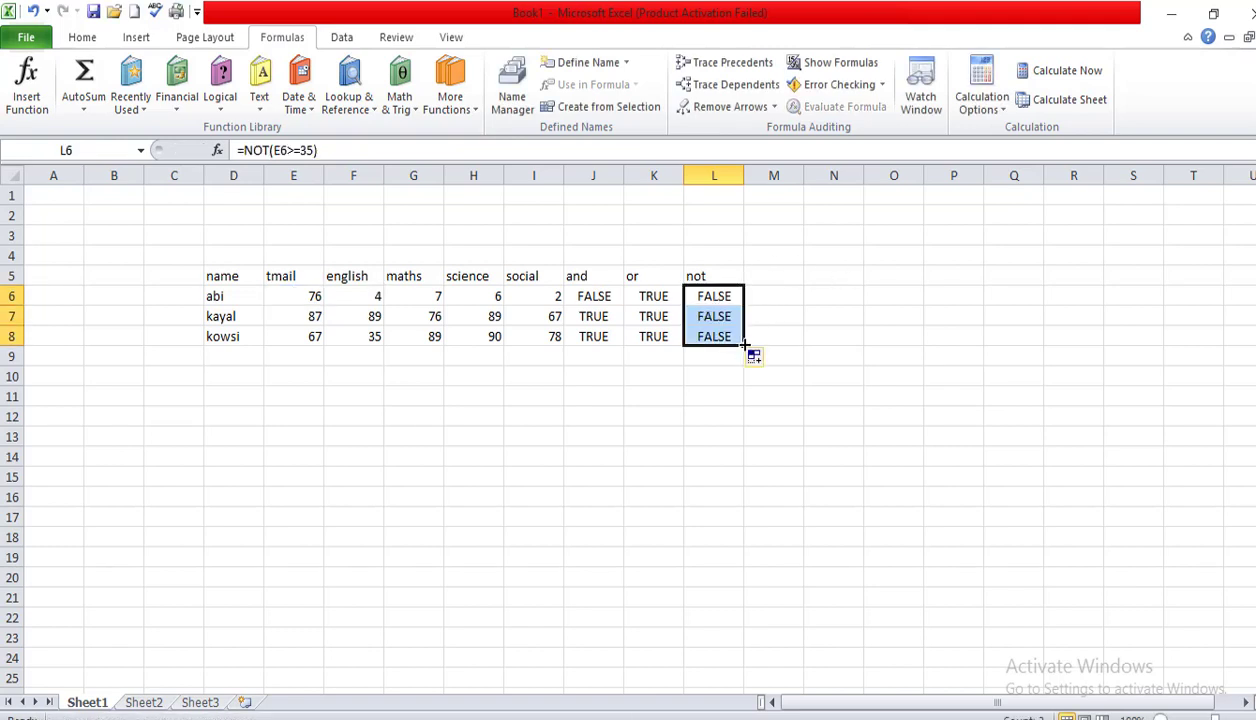
left_click(409, 318)
type("4")
left_click(446, 372)
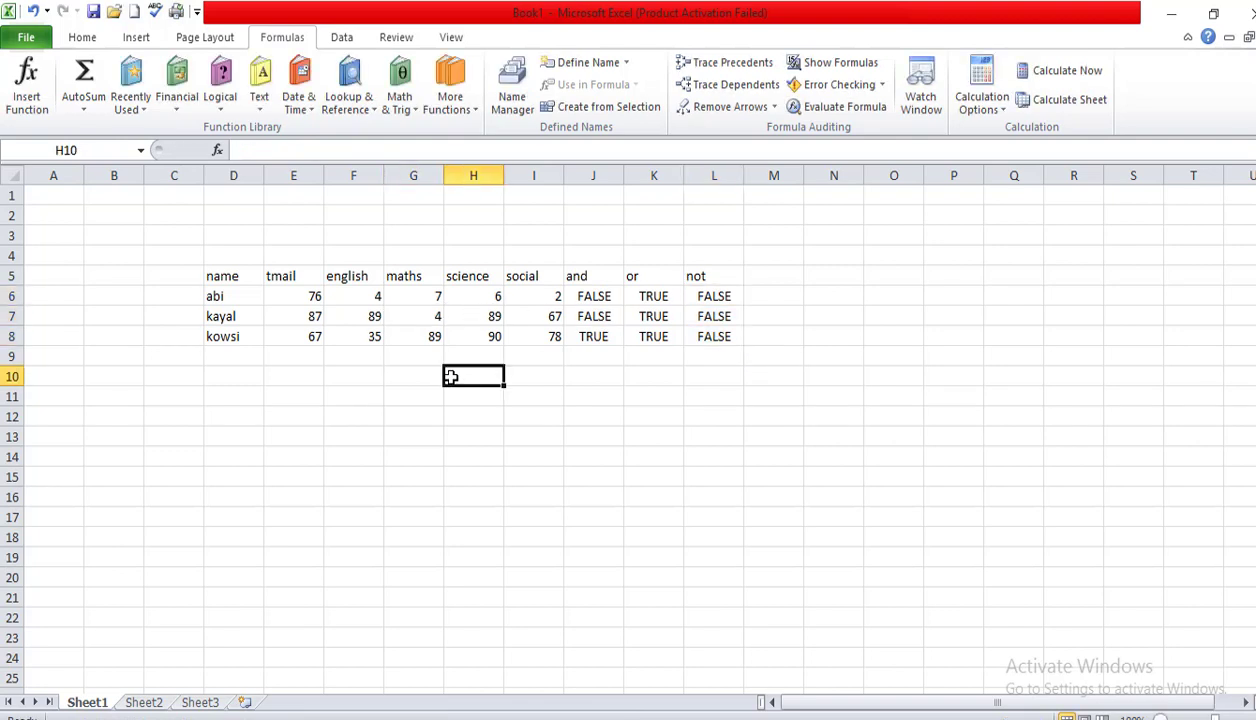
Compare the results in the "and", "or" and "not" columns of the marks table
left_click(750, 277)
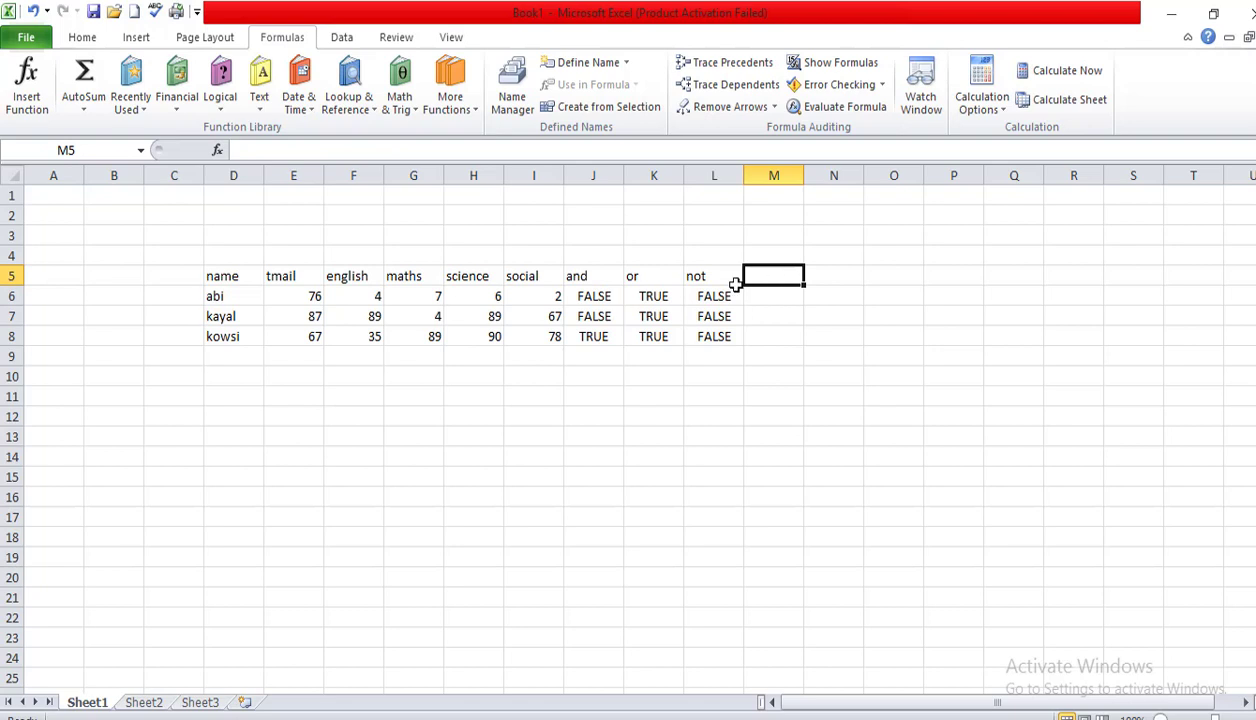
left_click(588, 277)
left_click(650, 278)
left_click(692, 292)
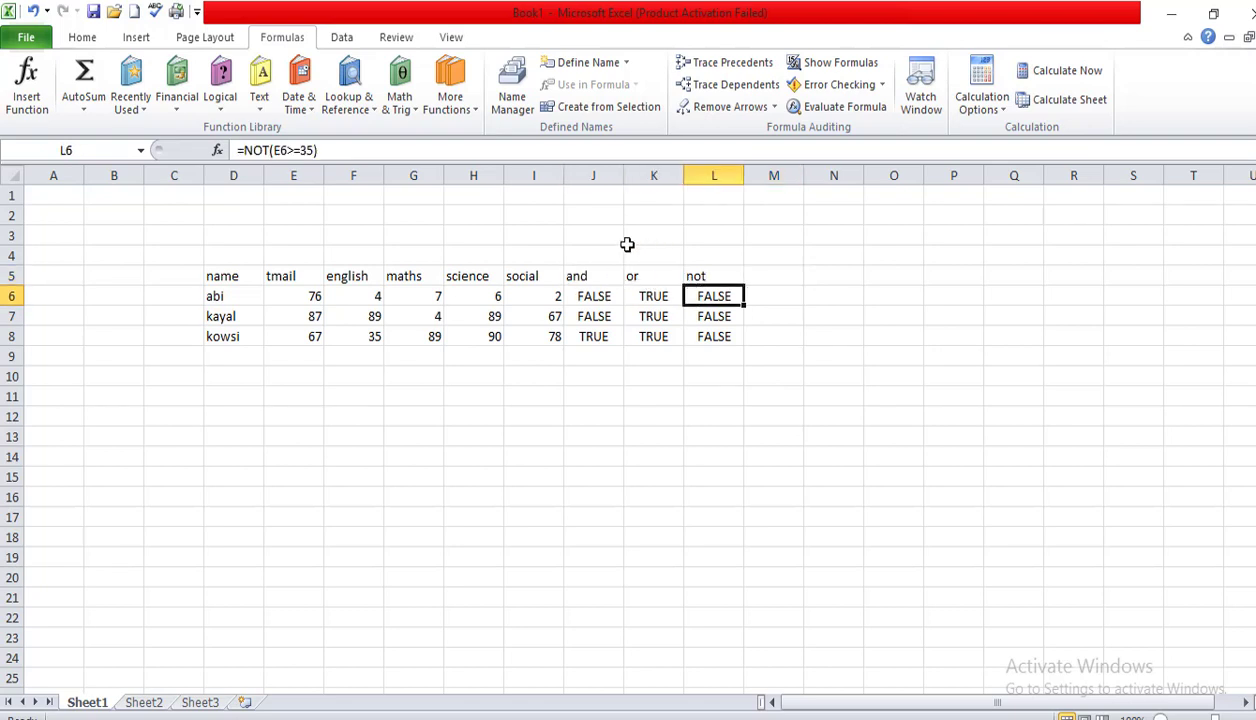
left_click_drag(580, 245, 718, 371)
left_click(748, 376)
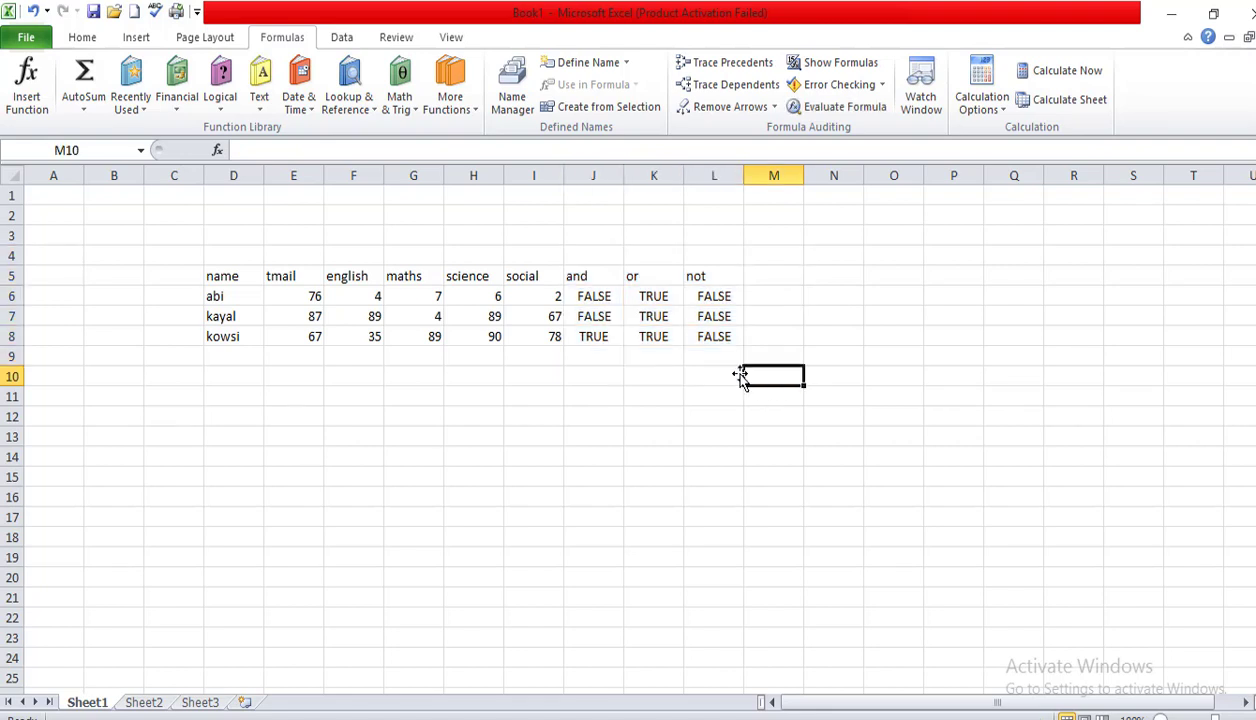
Add the column header "if" in M5, beside the "not" header
left_click(760, 275)
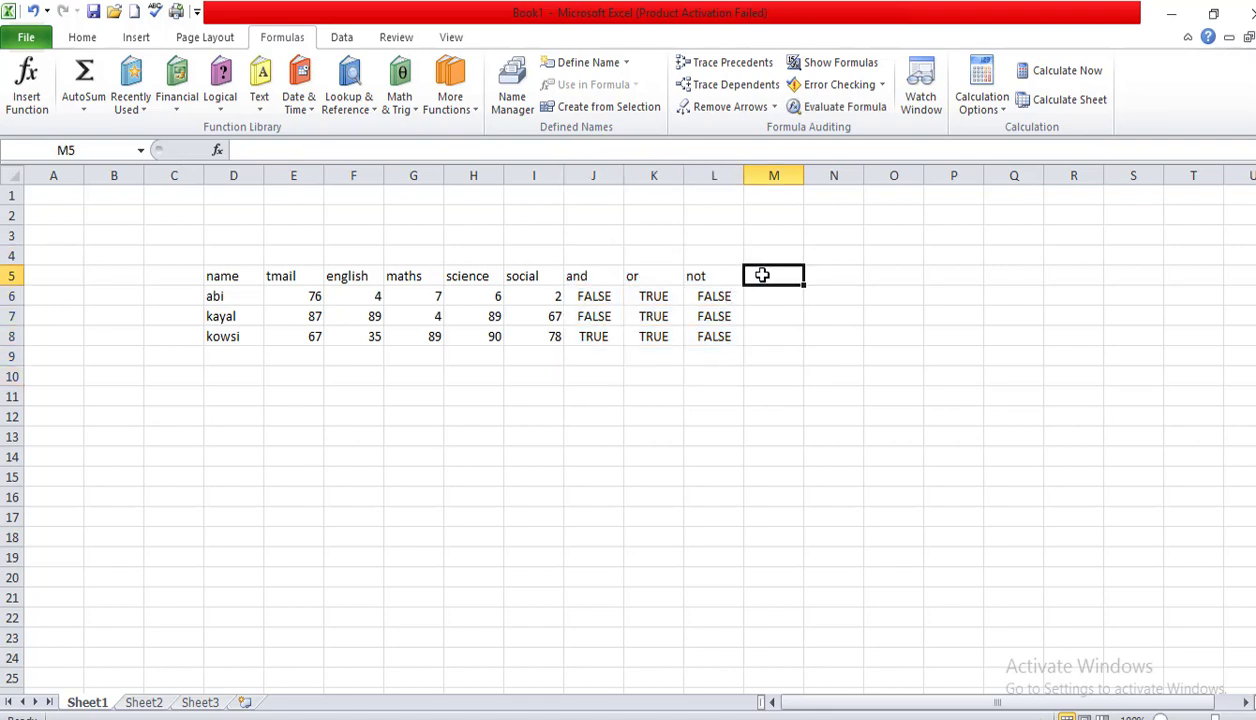
type("if")
left_click_drag(593, 396, 593, 377)
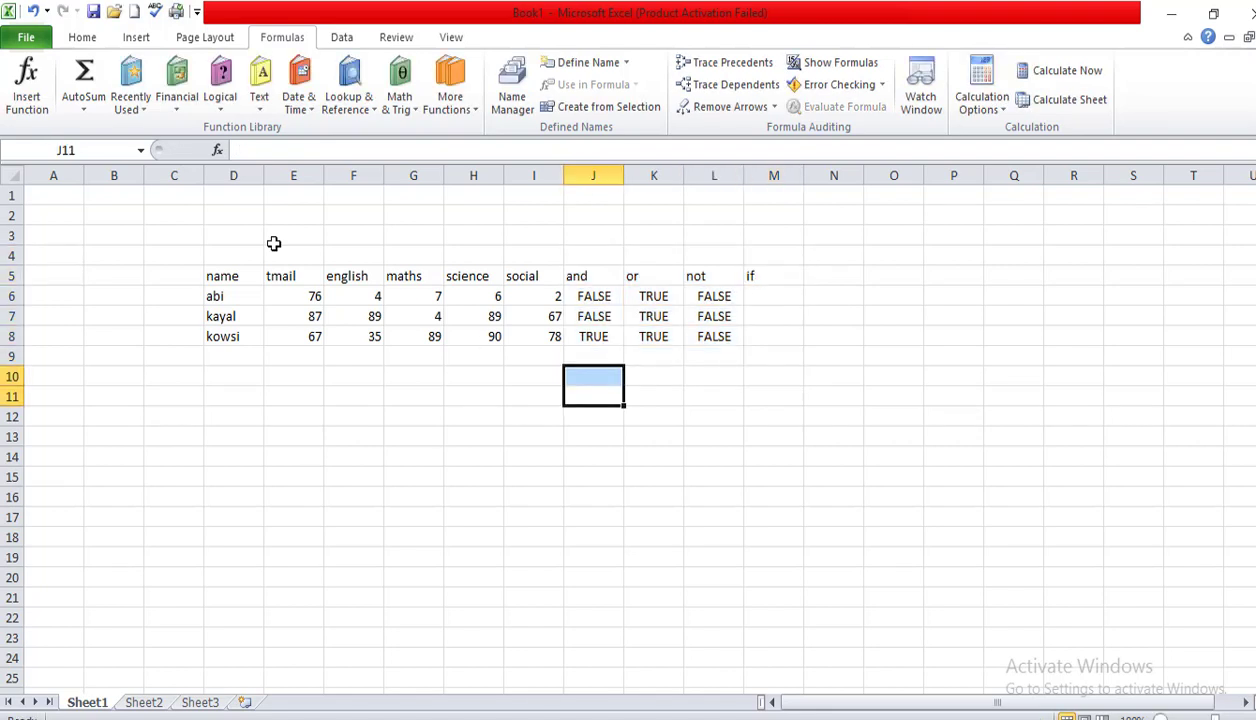
Start an IF formula in M6 with a nested AND whose first condition is E6>=35
left_click(210, 104)
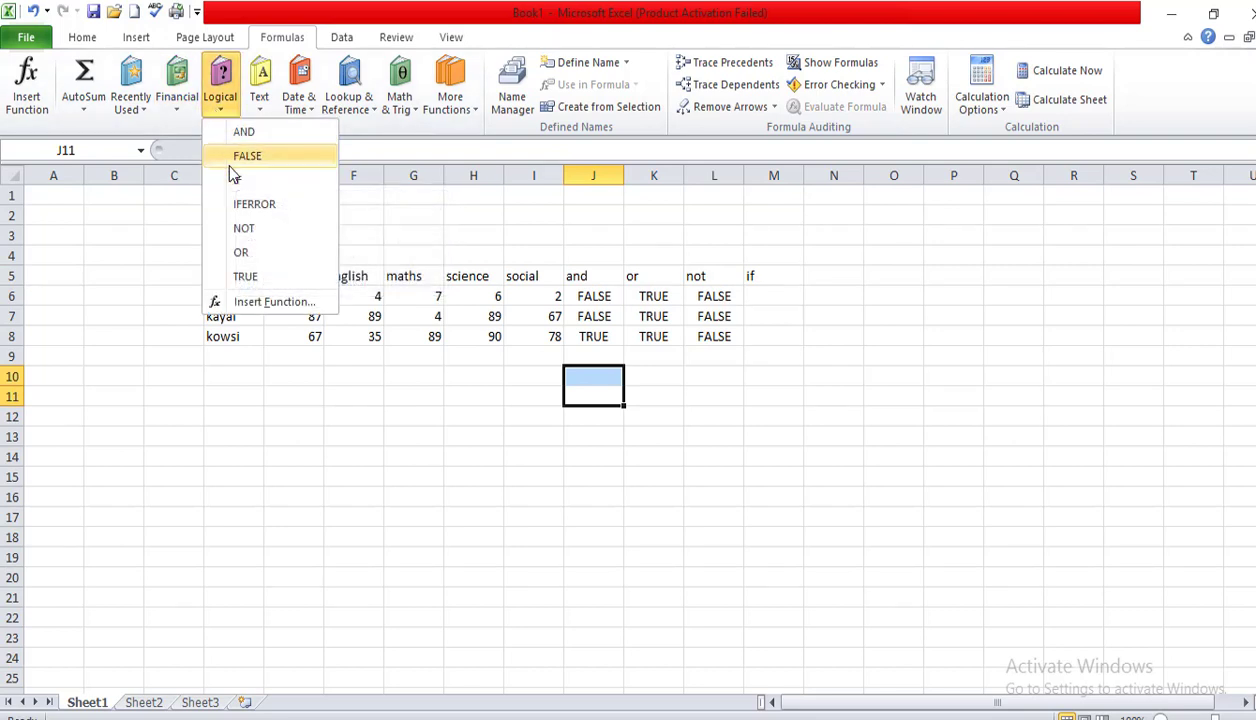
left_click(762, 296)
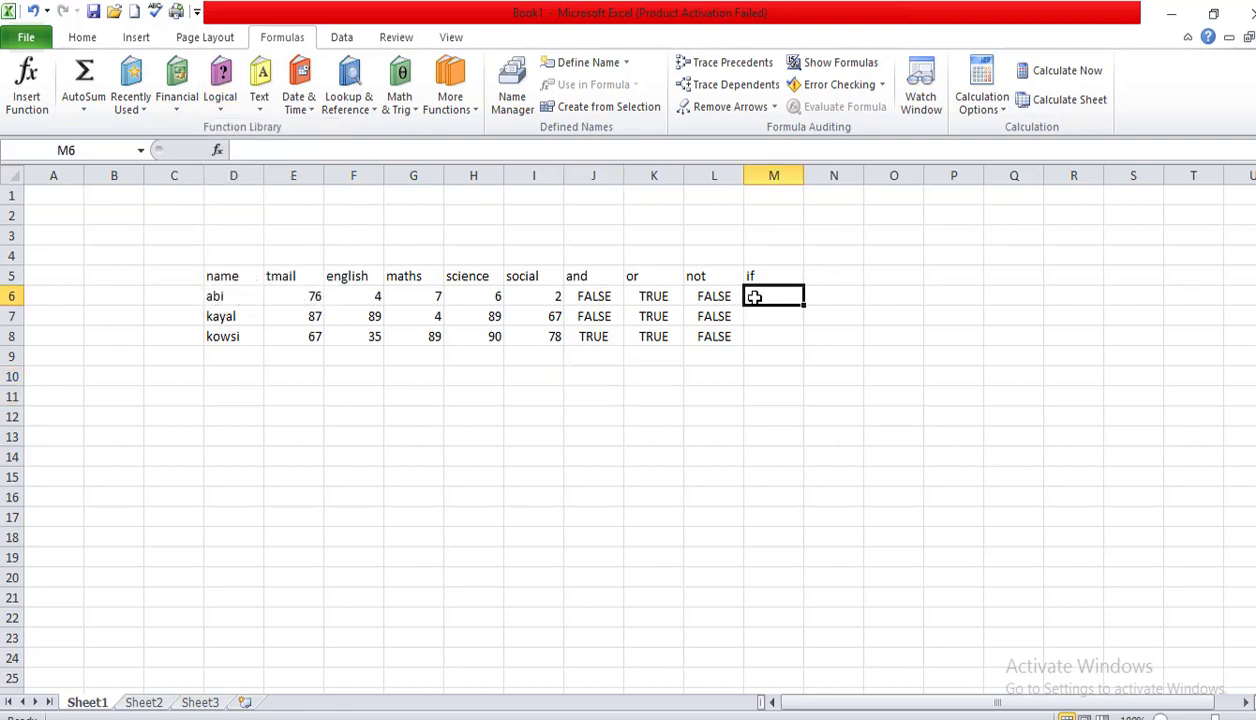
type("=if")
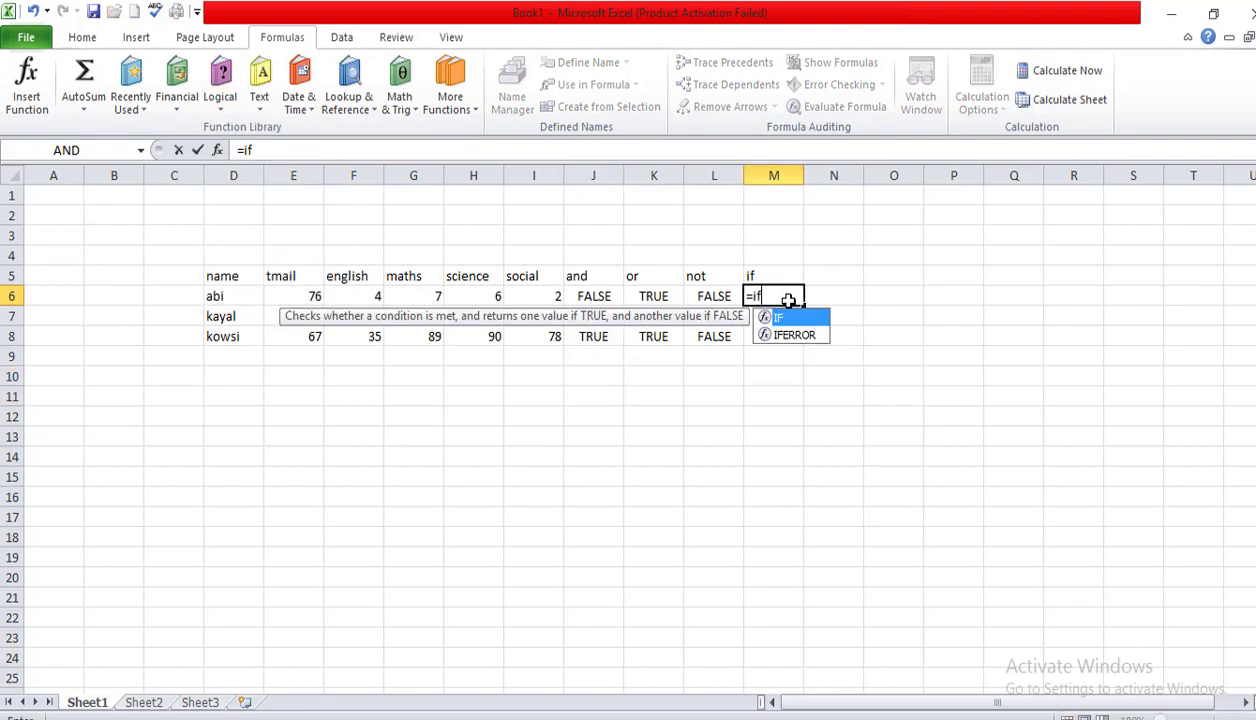
key("Tab")
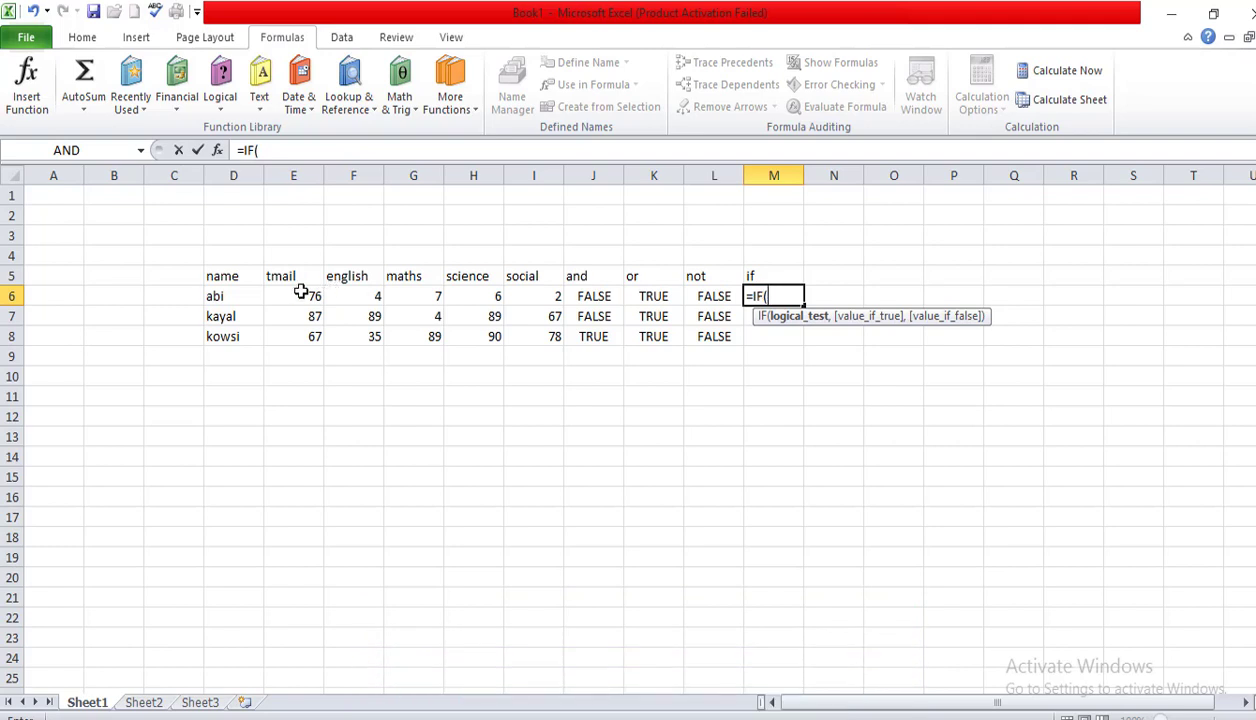
type("and")
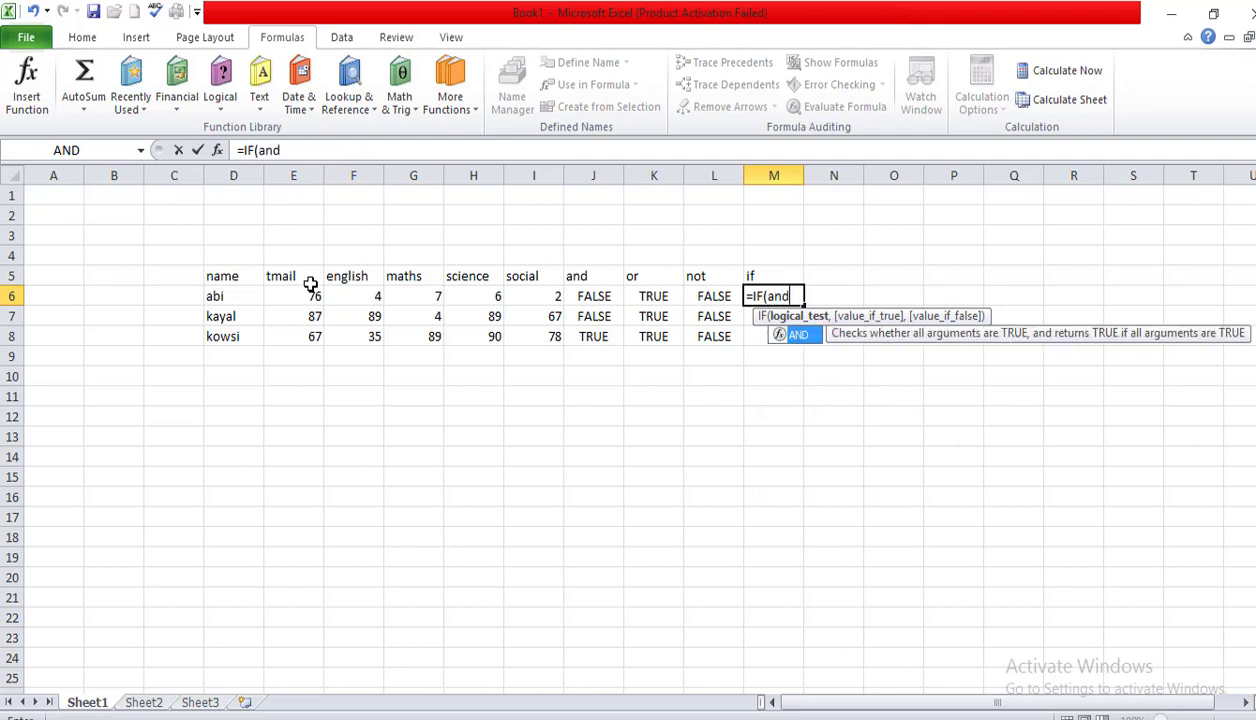
key("Tab")
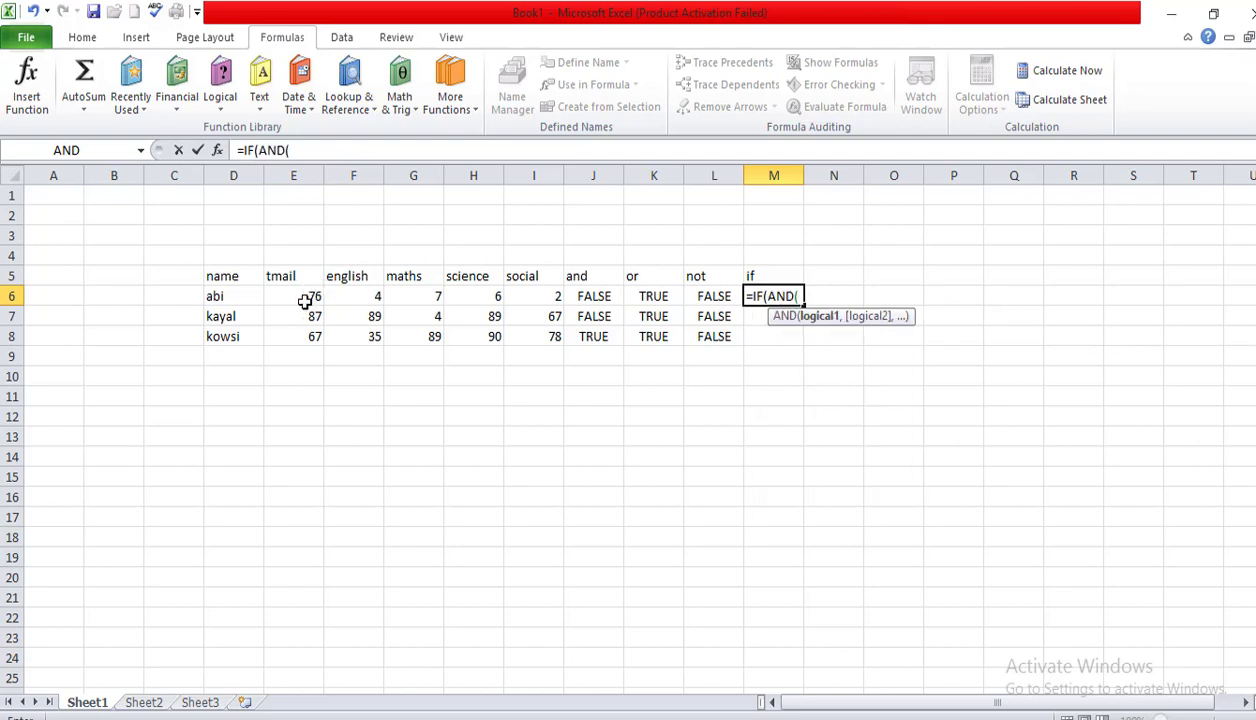
left_click(293, 294)
type(">=")
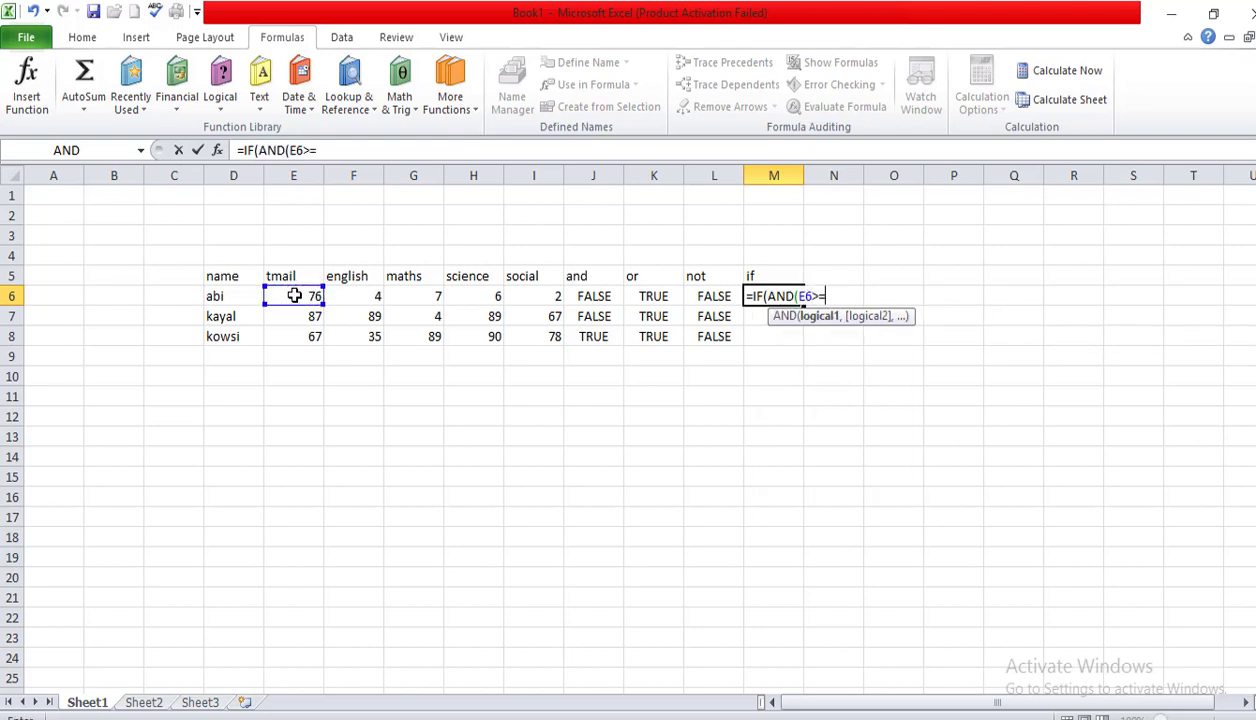
type("35,")
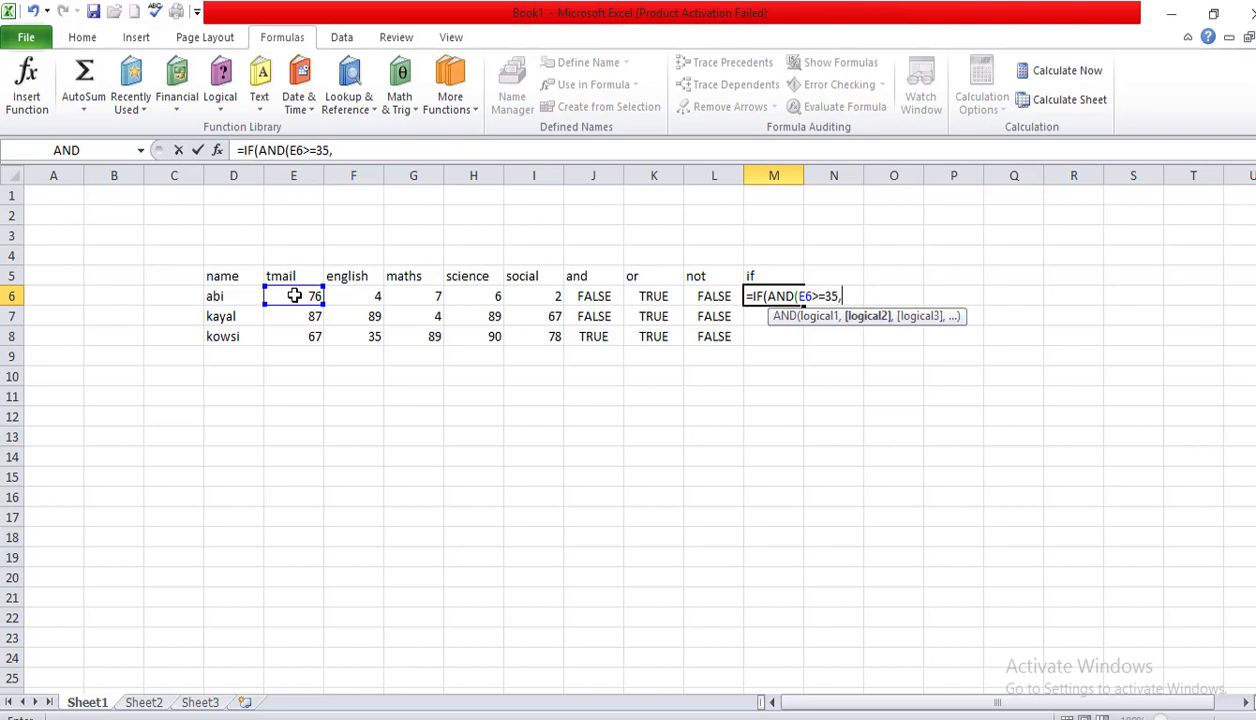
Add the conditions F6>=35, G6>=35, H6>=35 and I6>=35 to the nested AND and close its parenthesis
left_click(348, 296)
type(">=35,")
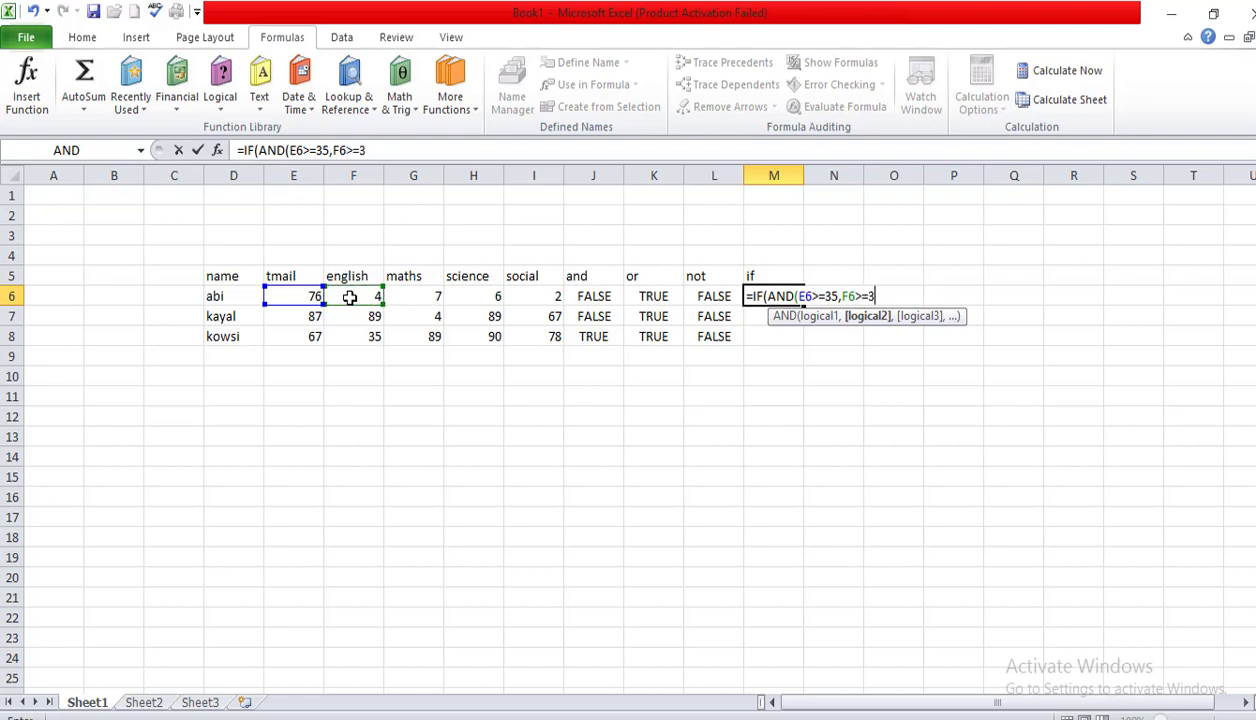
left_click(420, 297)
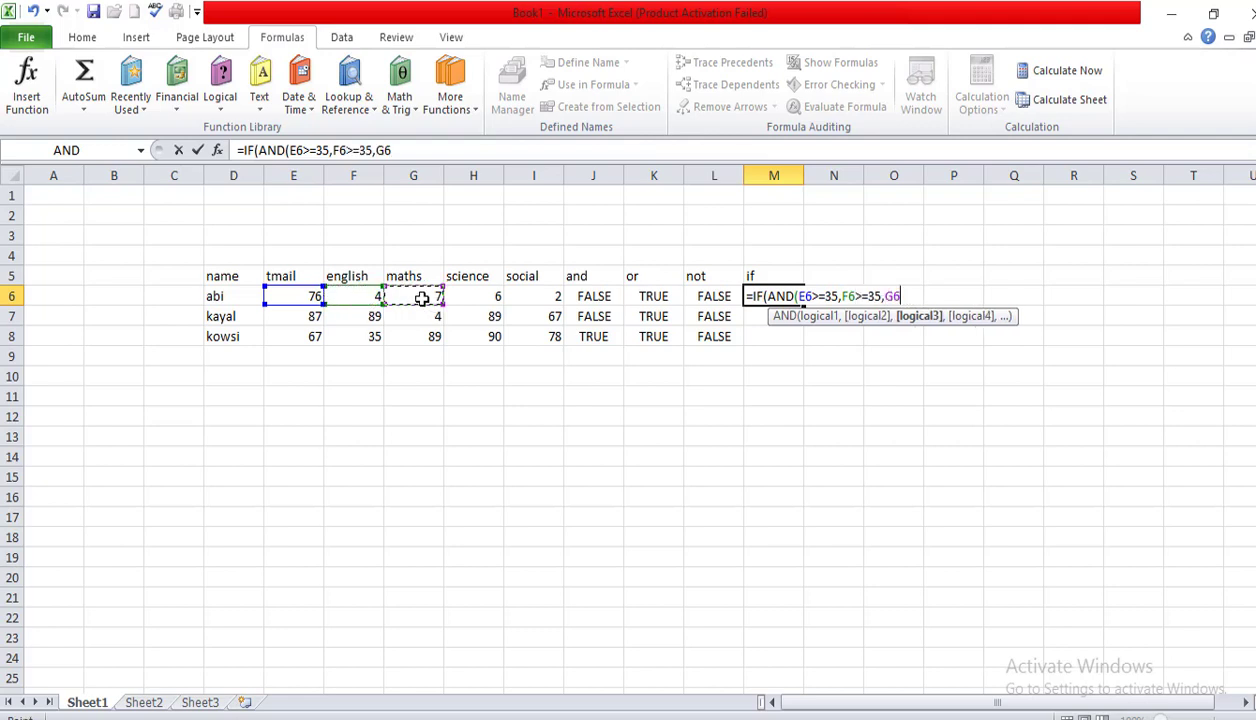
type(">=35,")
left_click(468, 297)
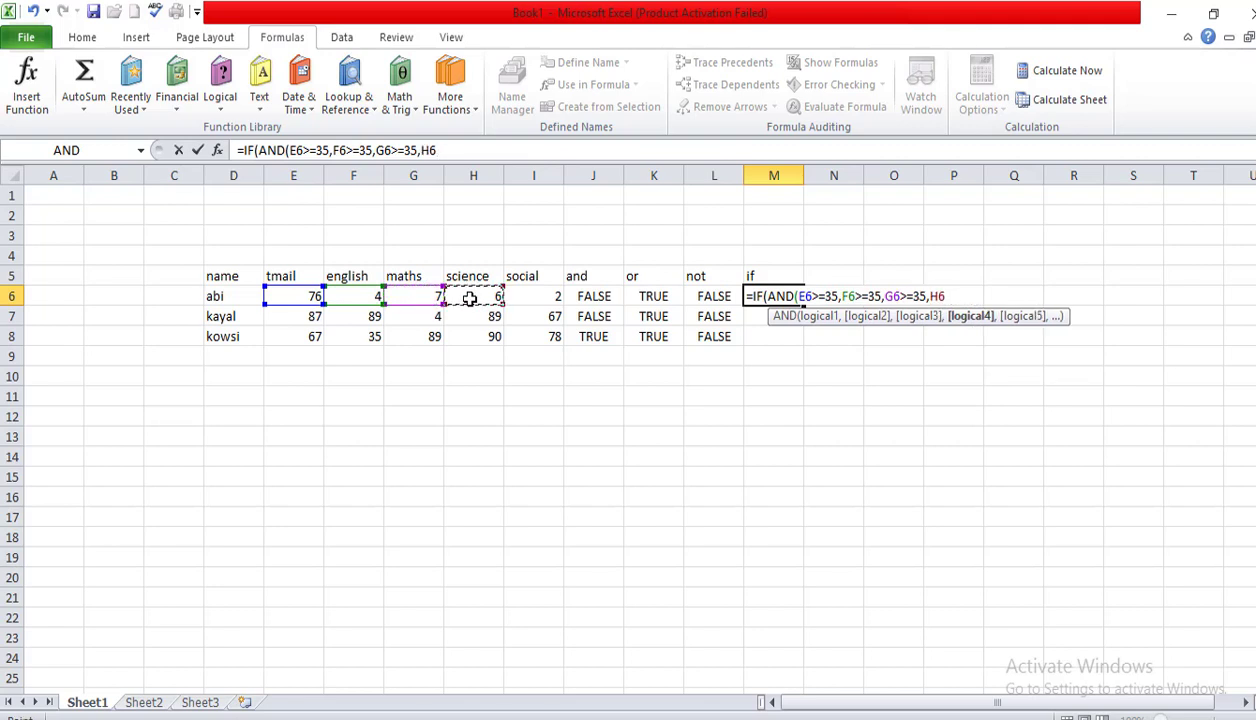
type(">=35,")
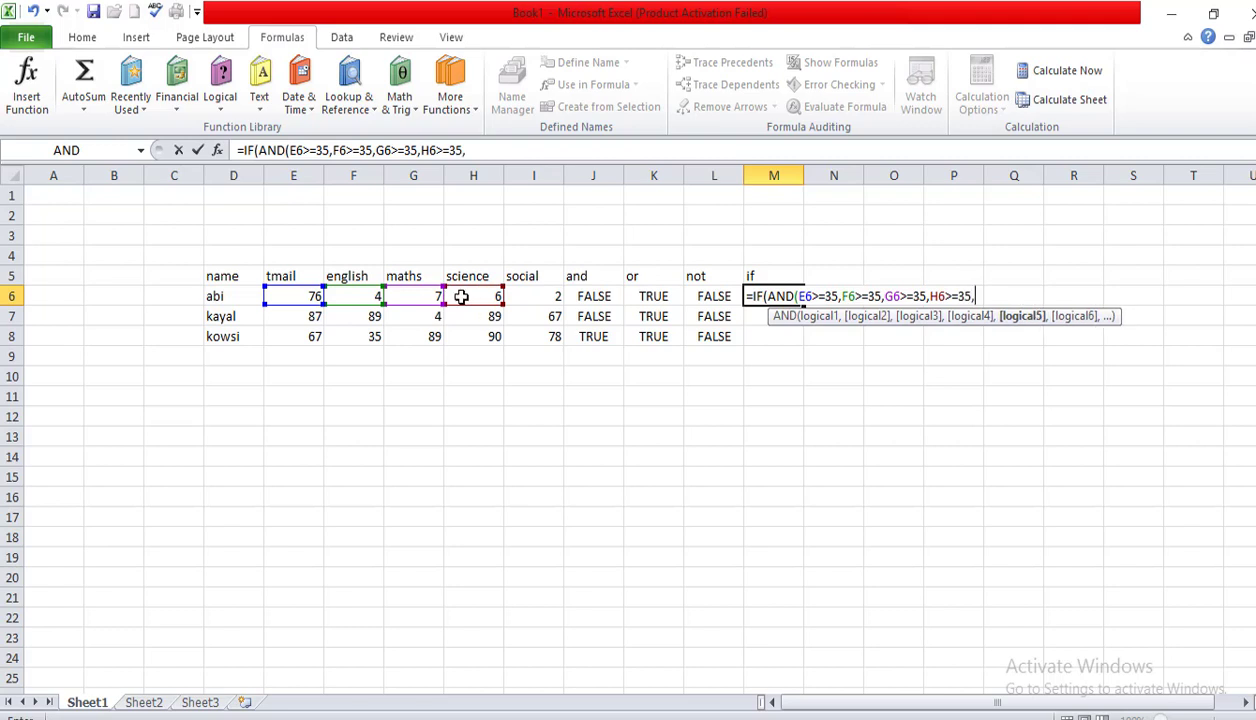
left_click(522, 296)
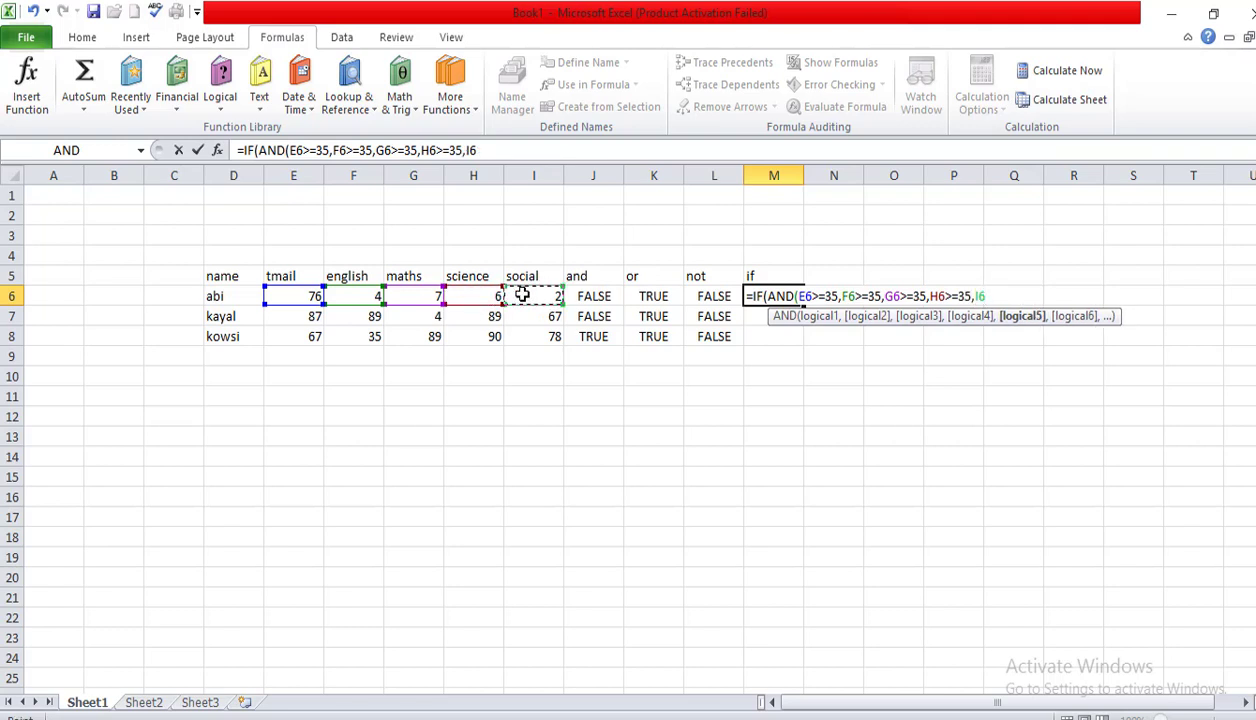
type(">=35)")
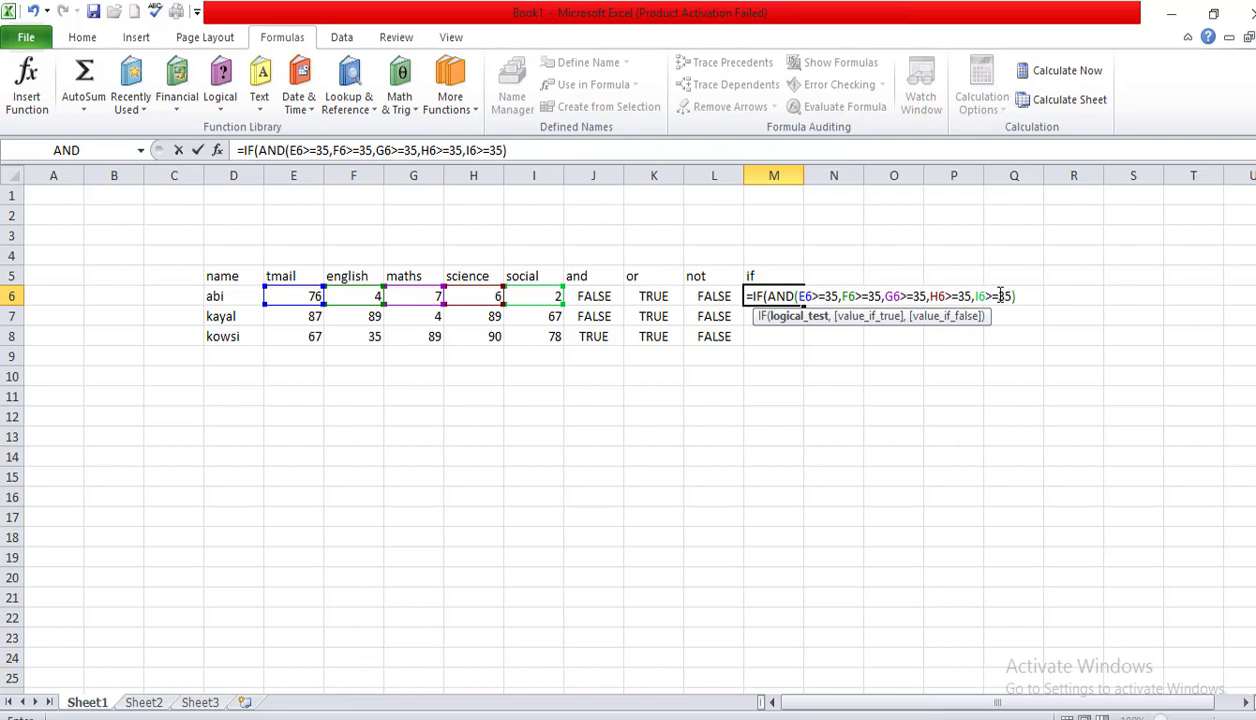
Complete the IF formula in M6 with "pass" as the value if true and "fail" as the value if false
type(",")
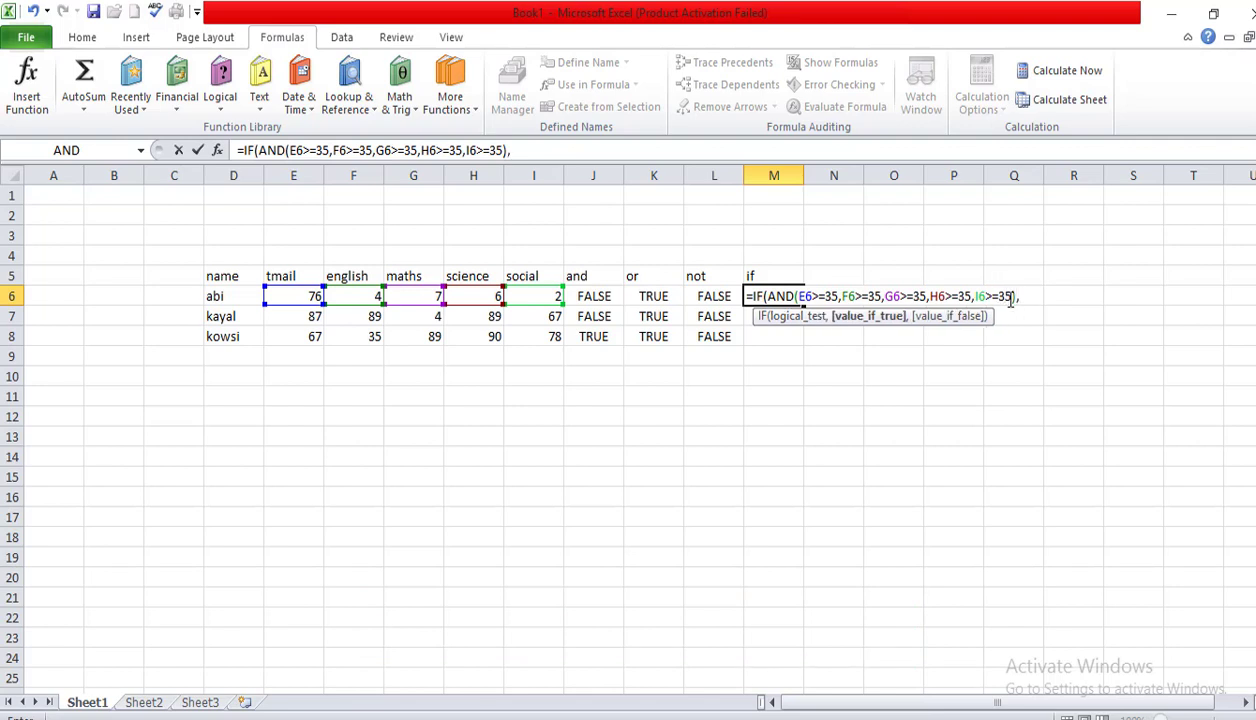
type("\"pass\",")
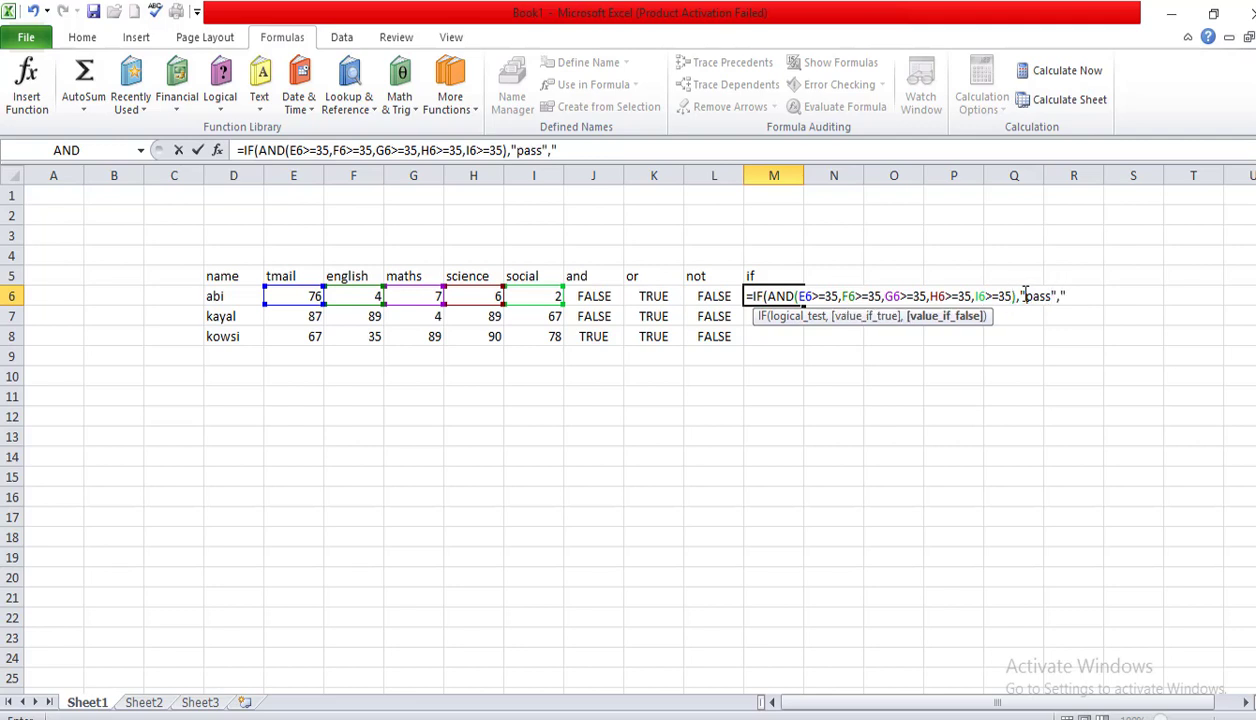
type("\"fail")
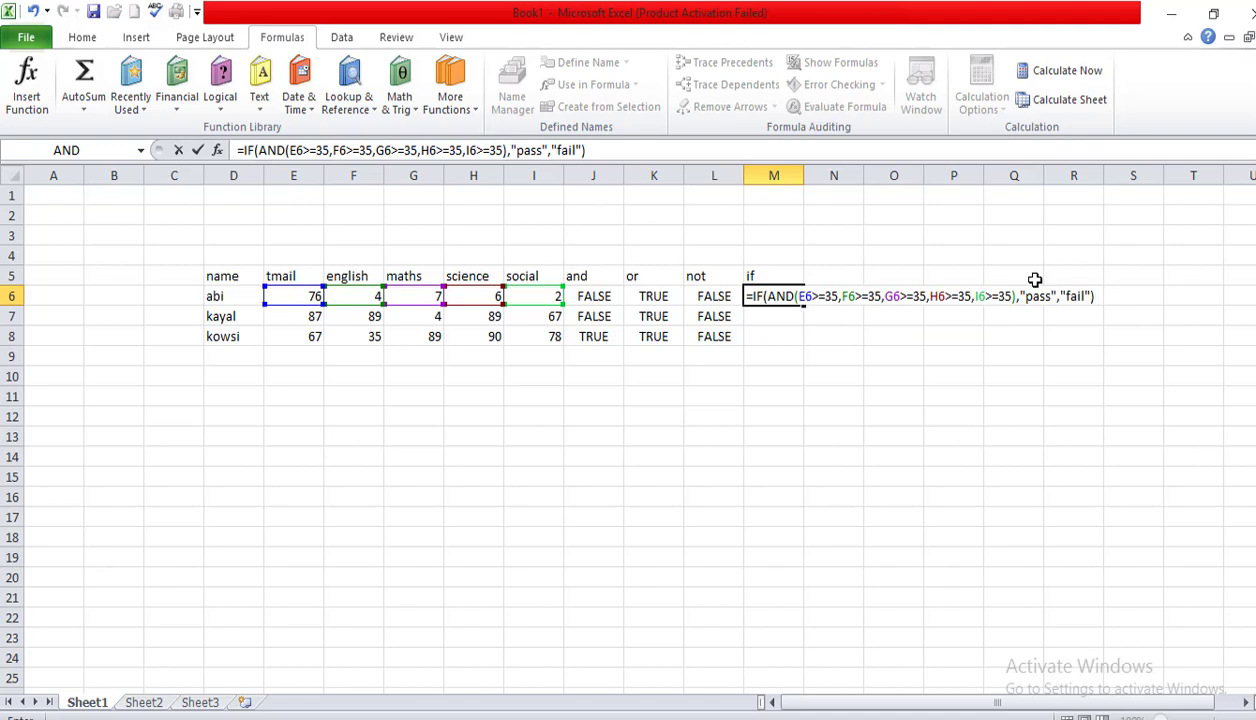
key("Return")
Check the M6 result against the marks in E6:I6 and fill the IF formula down to M8
left_click(762, 290)
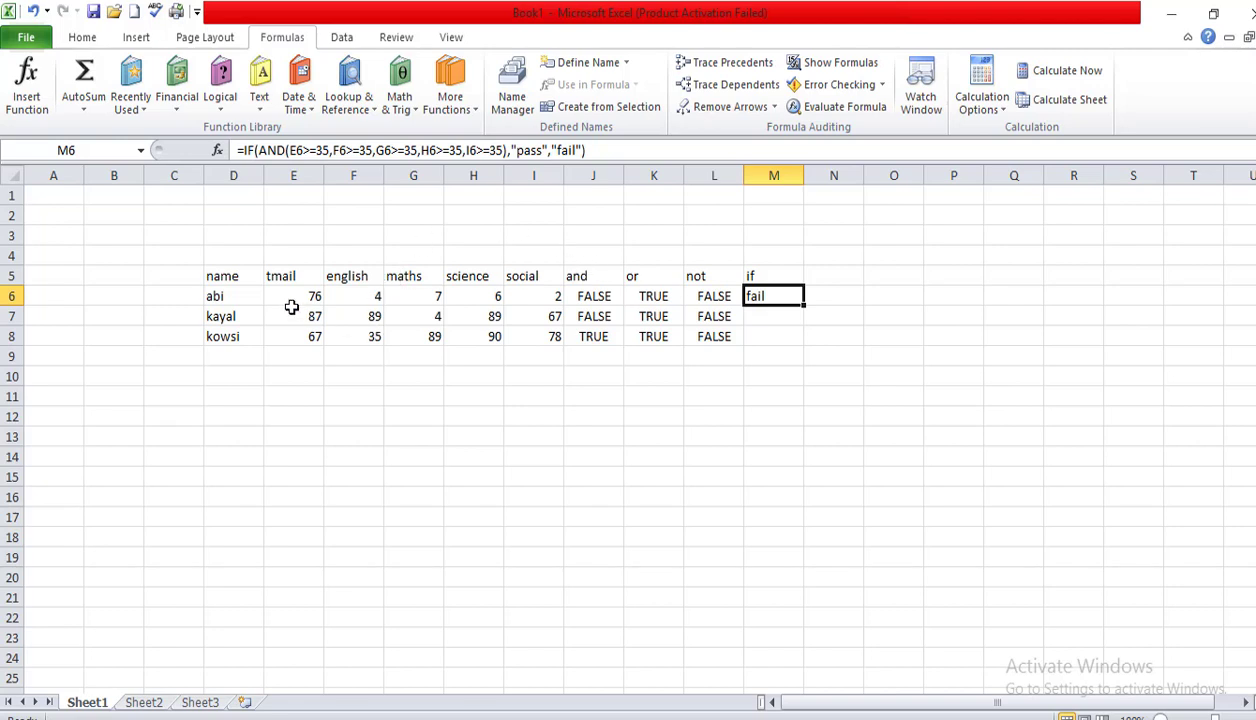
left_click(368, 296)
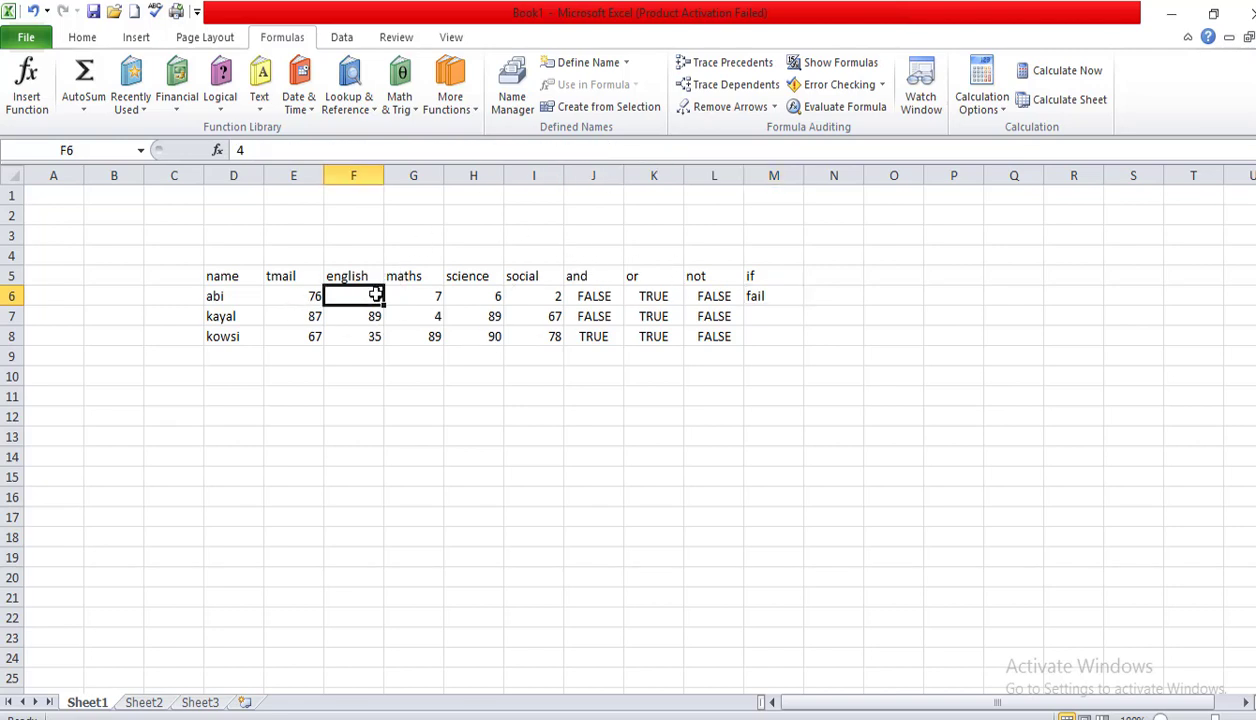
left_click(760, 296)
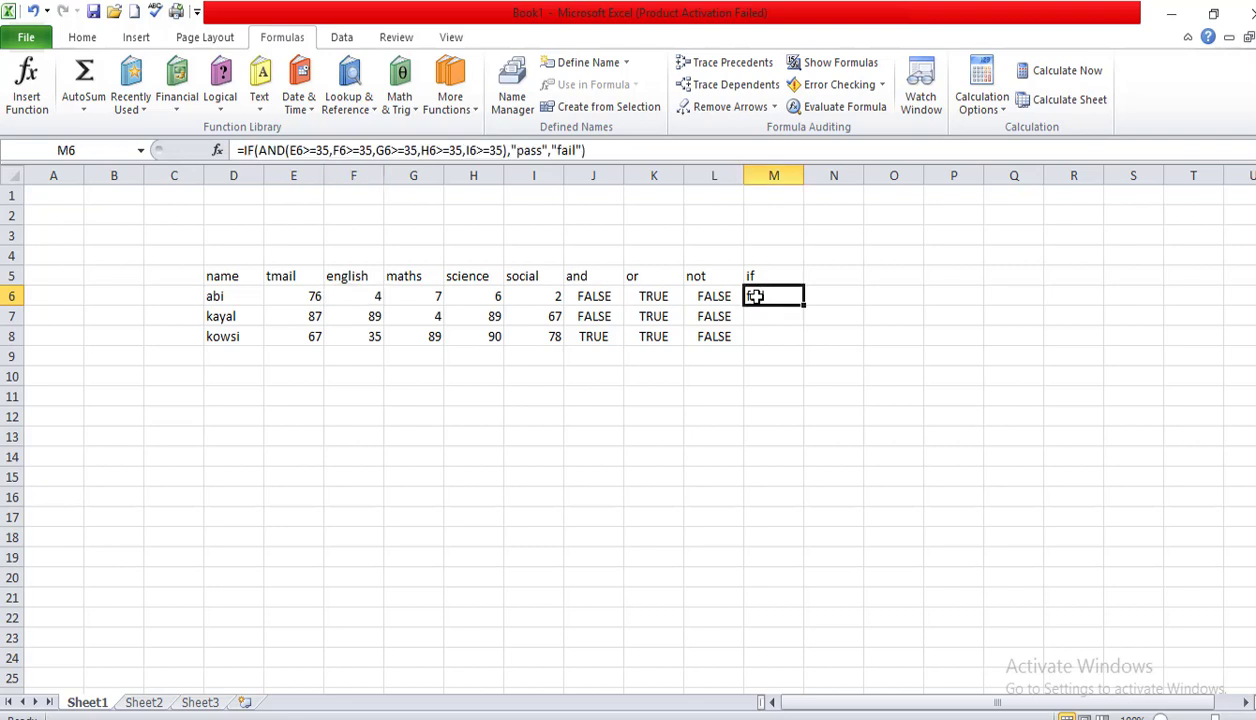
left_click_drag(290, 296, 535, 301)
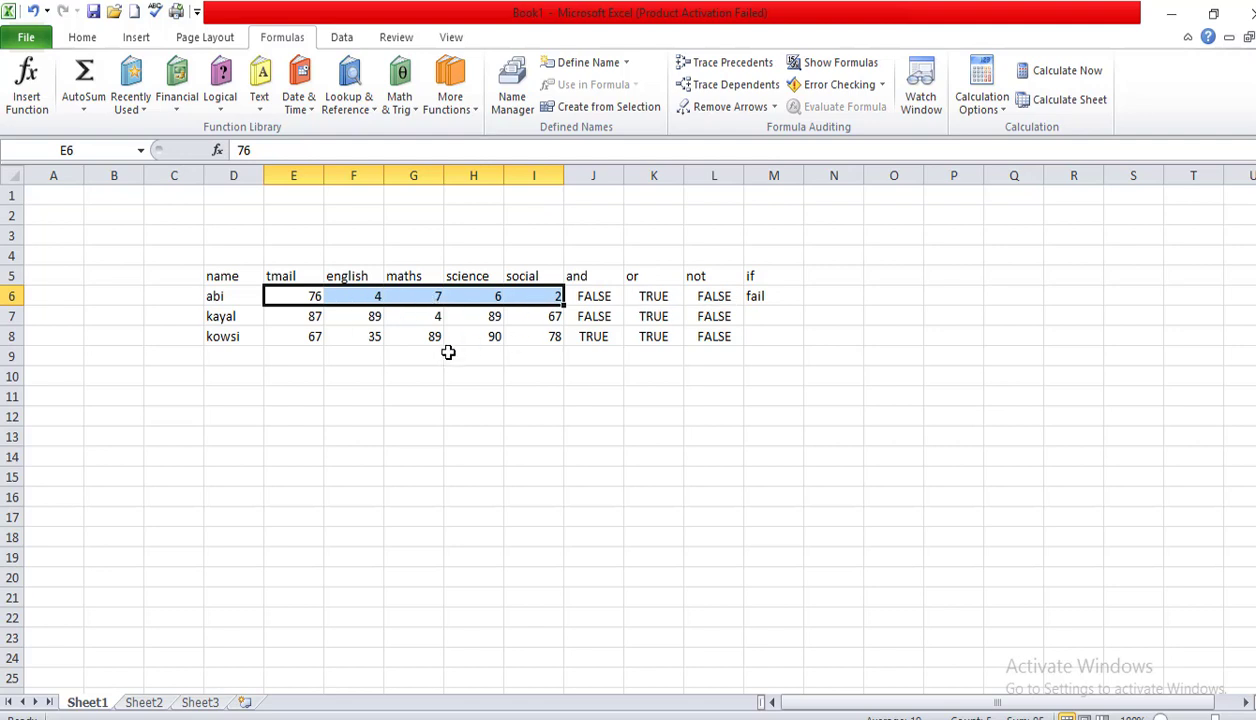
left_click(773, 296)
left_click_drag(803, 305, 805, 347)
left_click(773, 376)
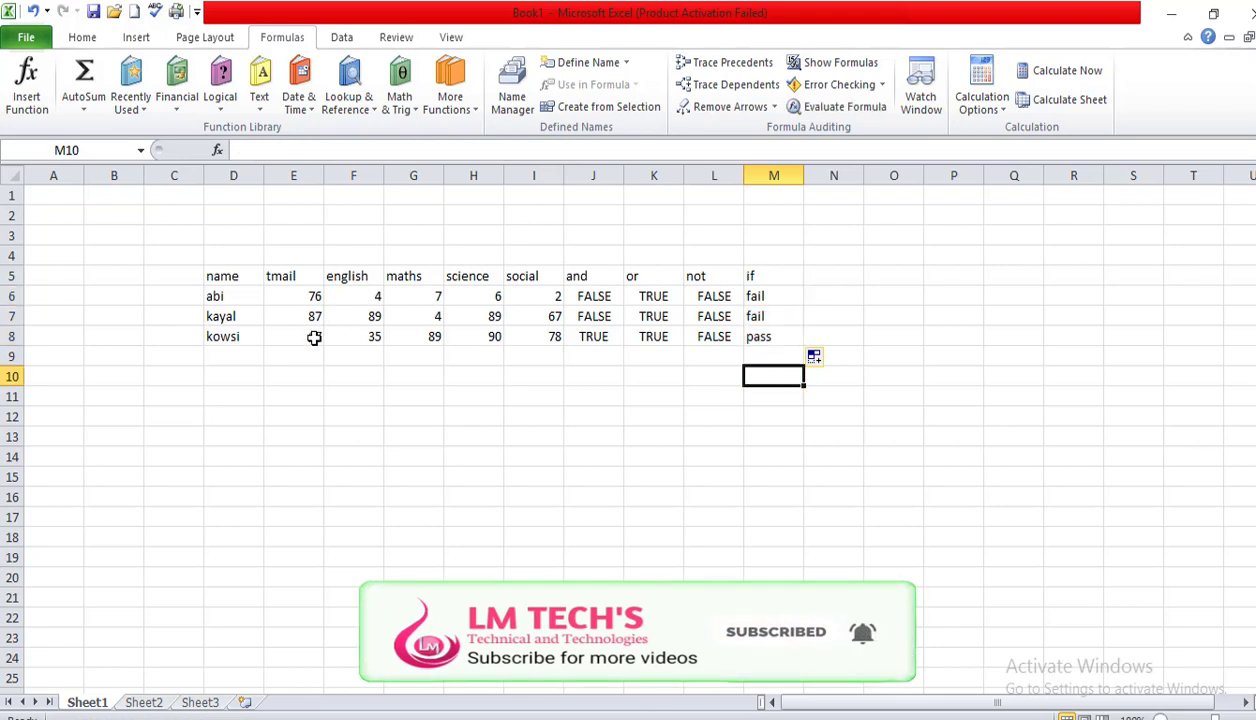
Compare the "if" results with the "and" and "or" columns and examine the pass/fail arguments of the formula in M7
left_click(757, 336)
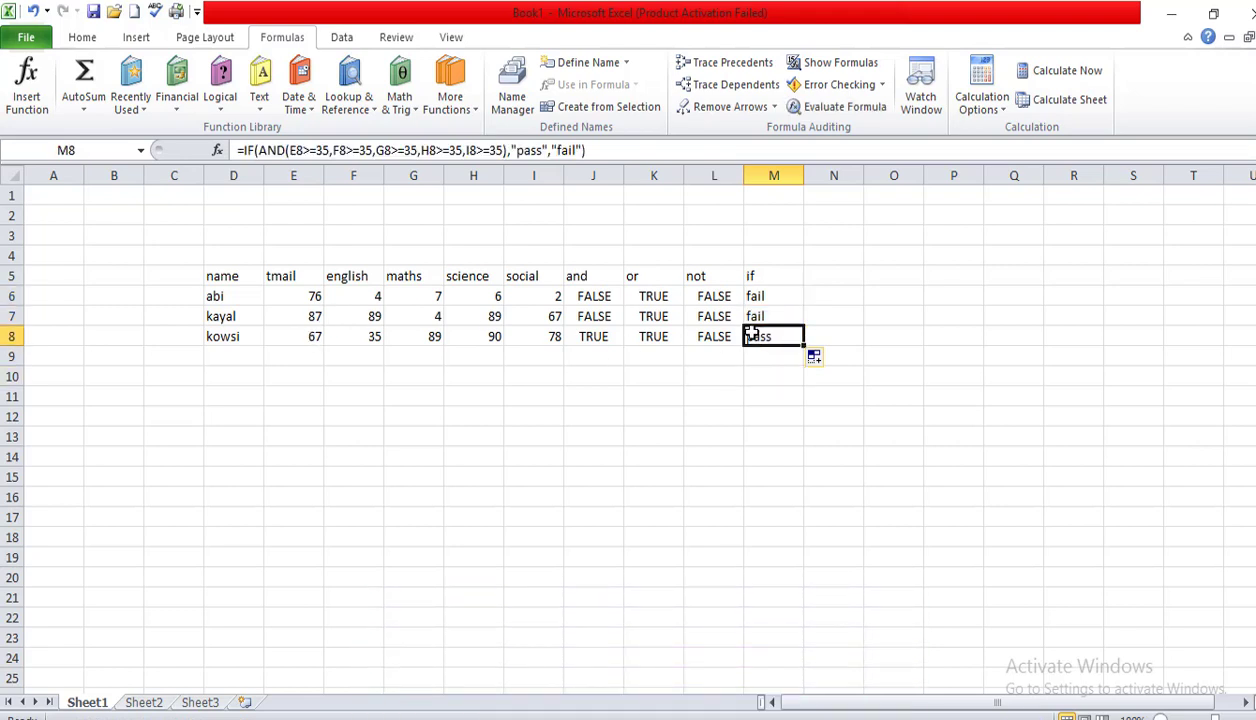
left_click_drag(590, 276, 594, 336)
left_click(603, 314)
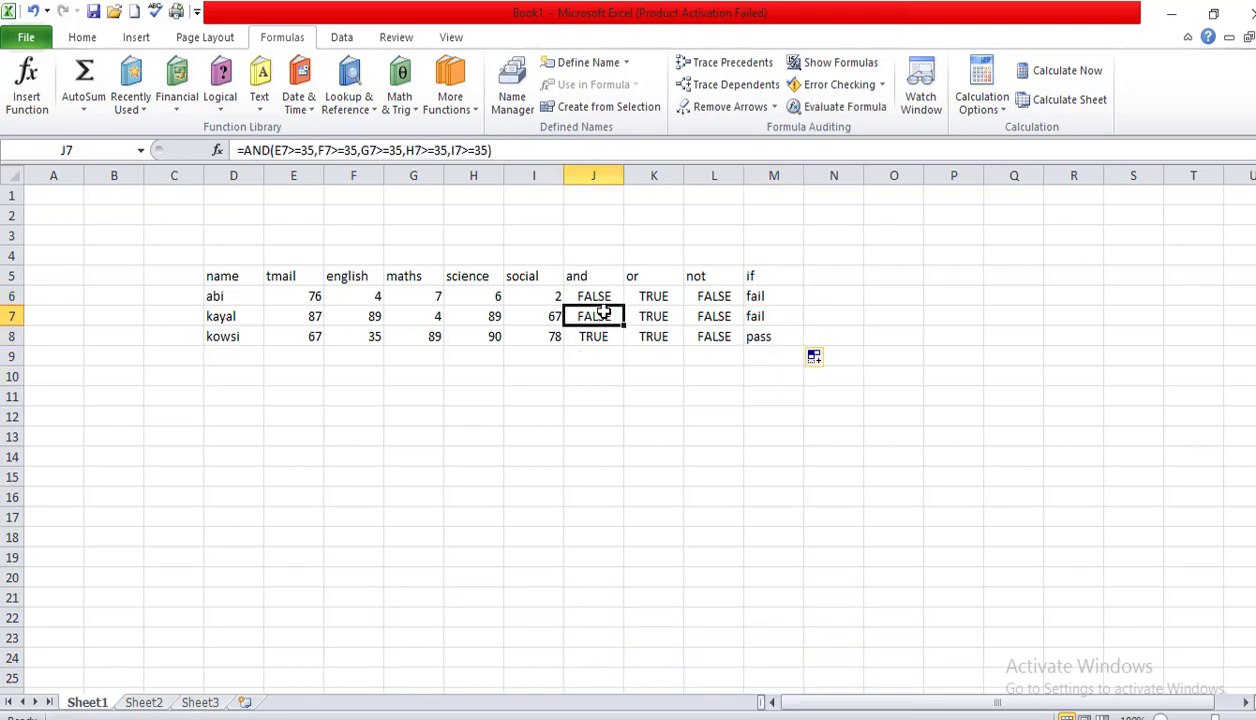
left_click(660, 313)
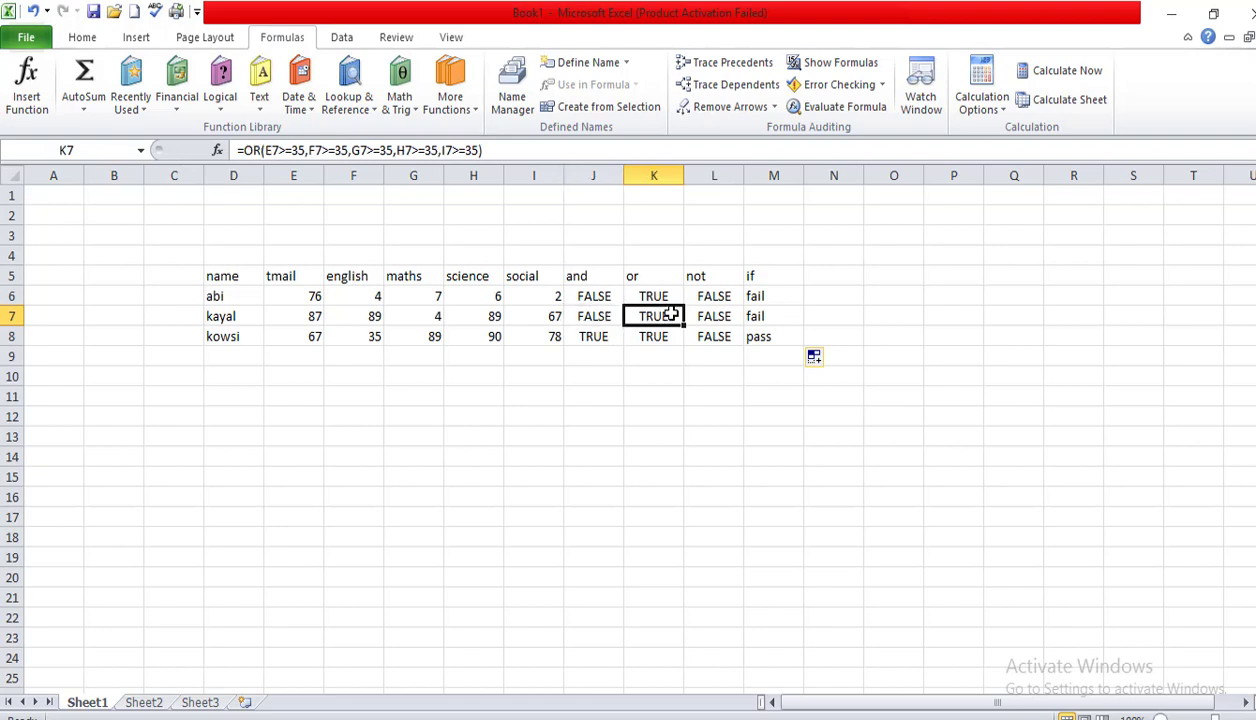
left_click(755, 317)
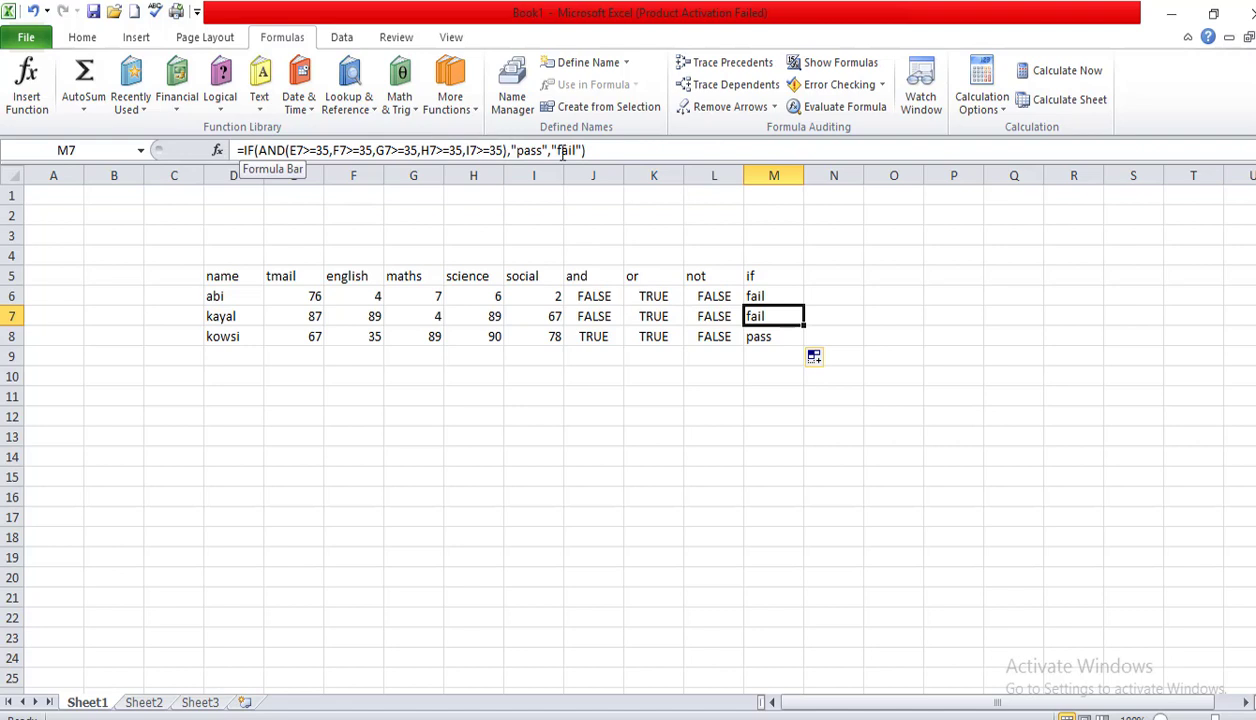
left_click(516, 150)
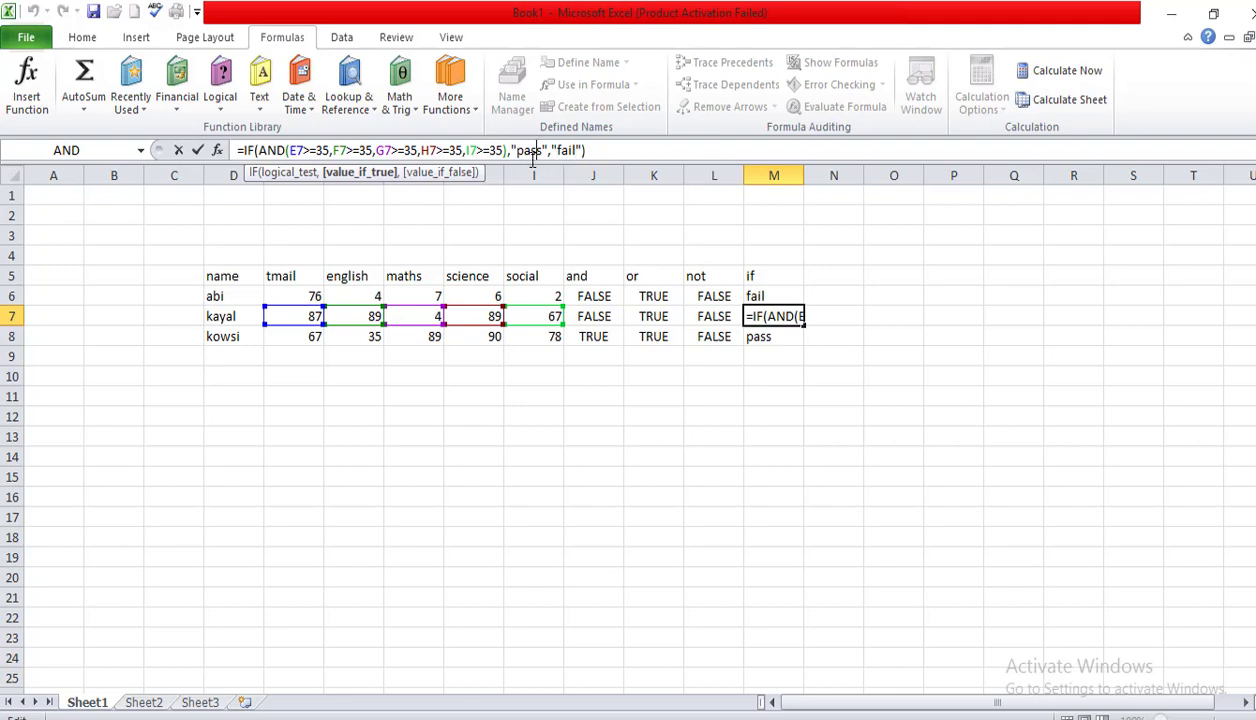
Rename the M5 heading to "if/and" and add the heading "if/or" in N5
key("Escape")
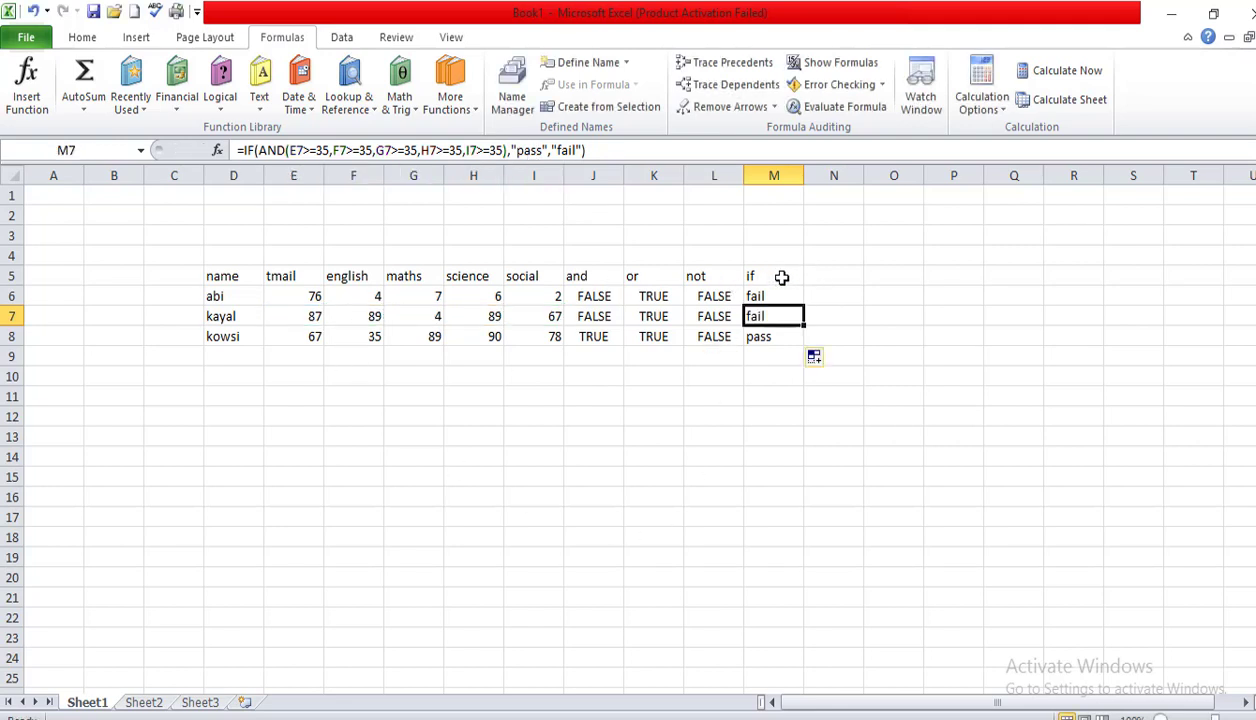
left_click(835, 275)
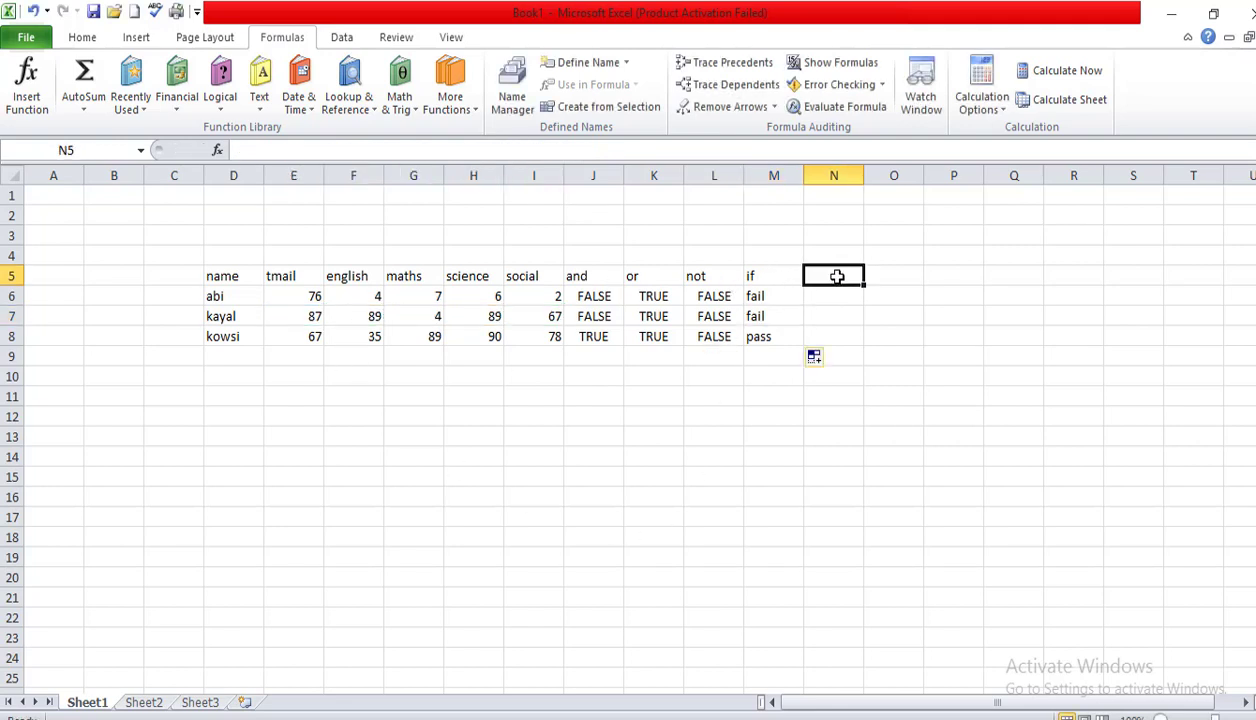
double_click(770, 278)
type("/and")
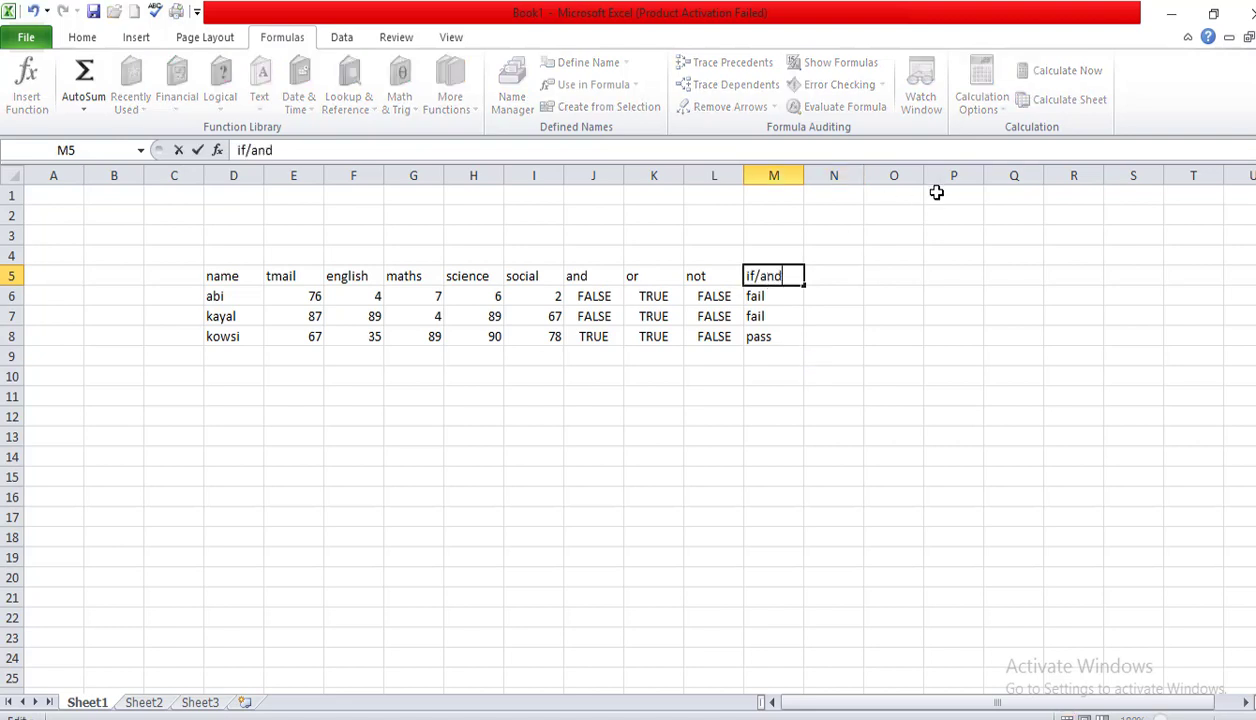
left_click(815, 274)
type("if")
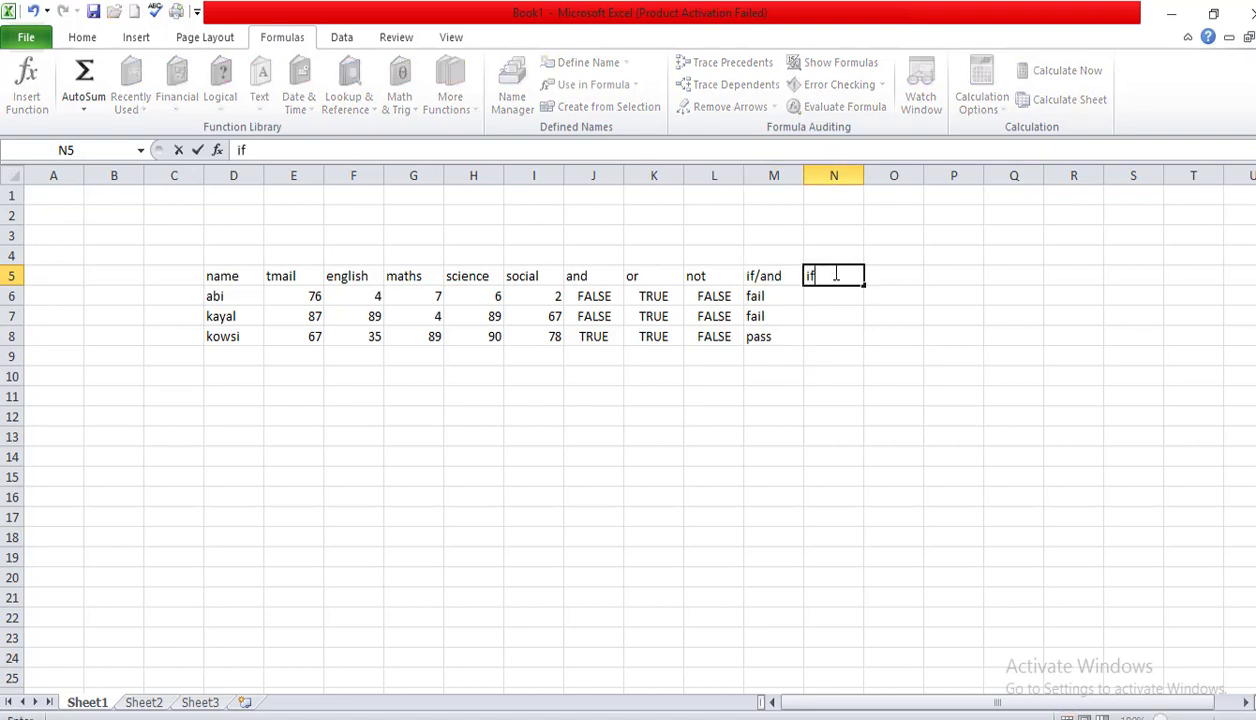
type("=/or")
left_click(785, 718)
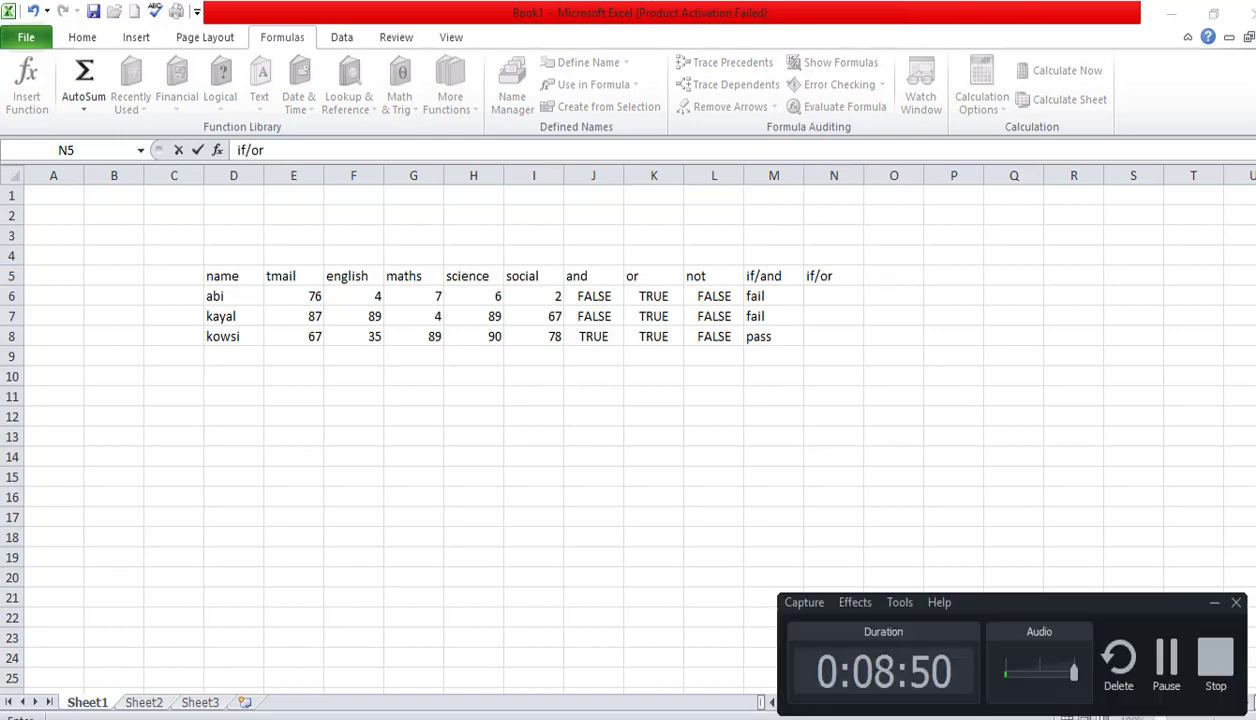
Start an IF formula in N6 with a nested OR whose first condition is E6>=35
left_click(832, 297)
type("=i")
key("Tab")
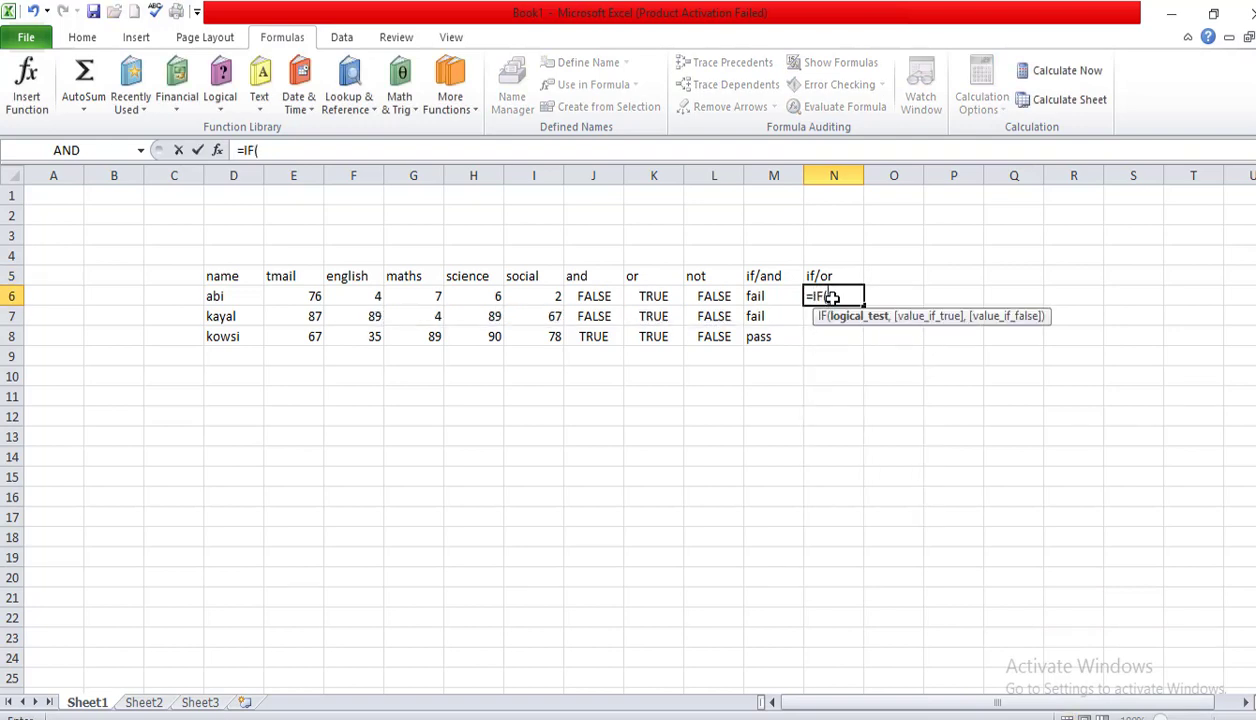
type("or")
key("Tab")
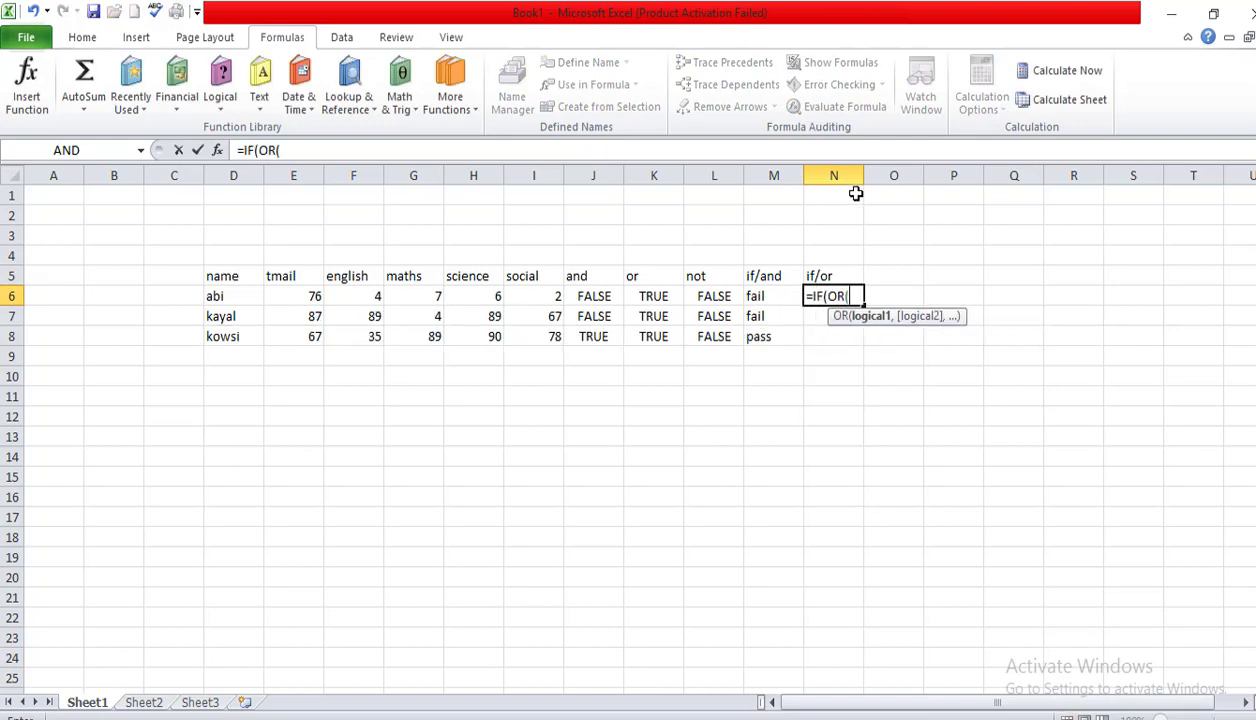
left_click(306, 297)
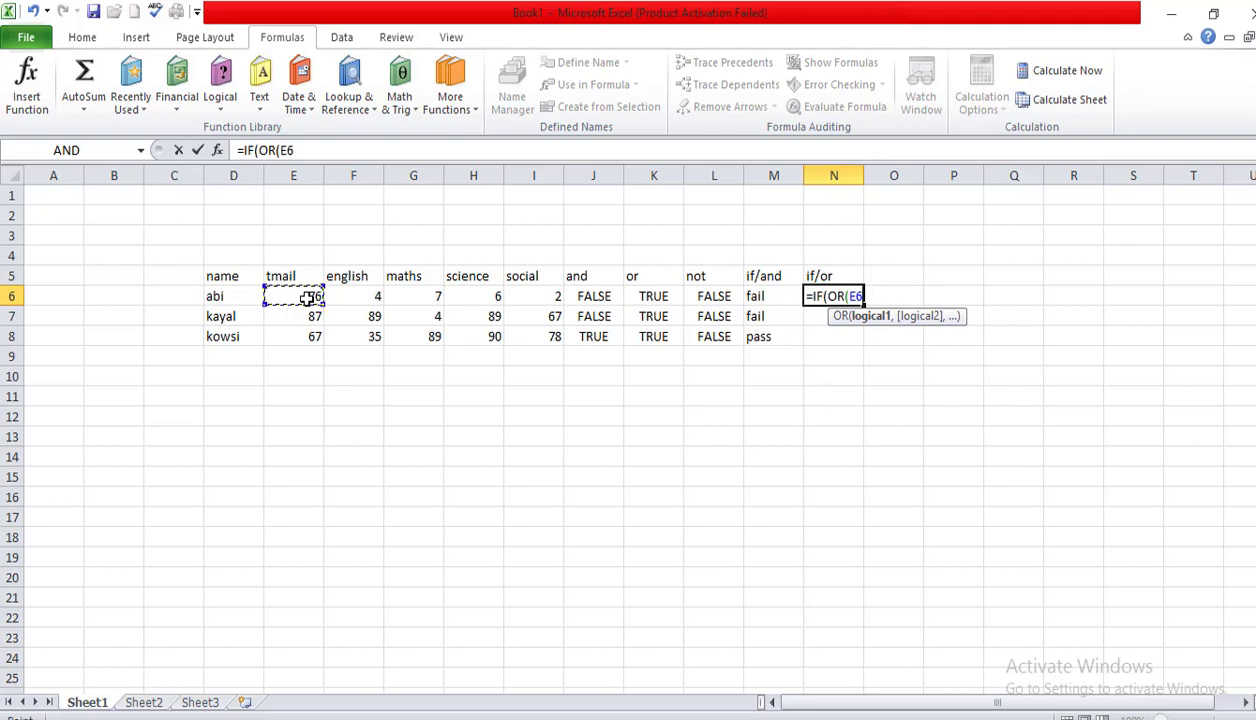
type(">3")
key("BackSpace")
key("BackSpace")
type("=35,")
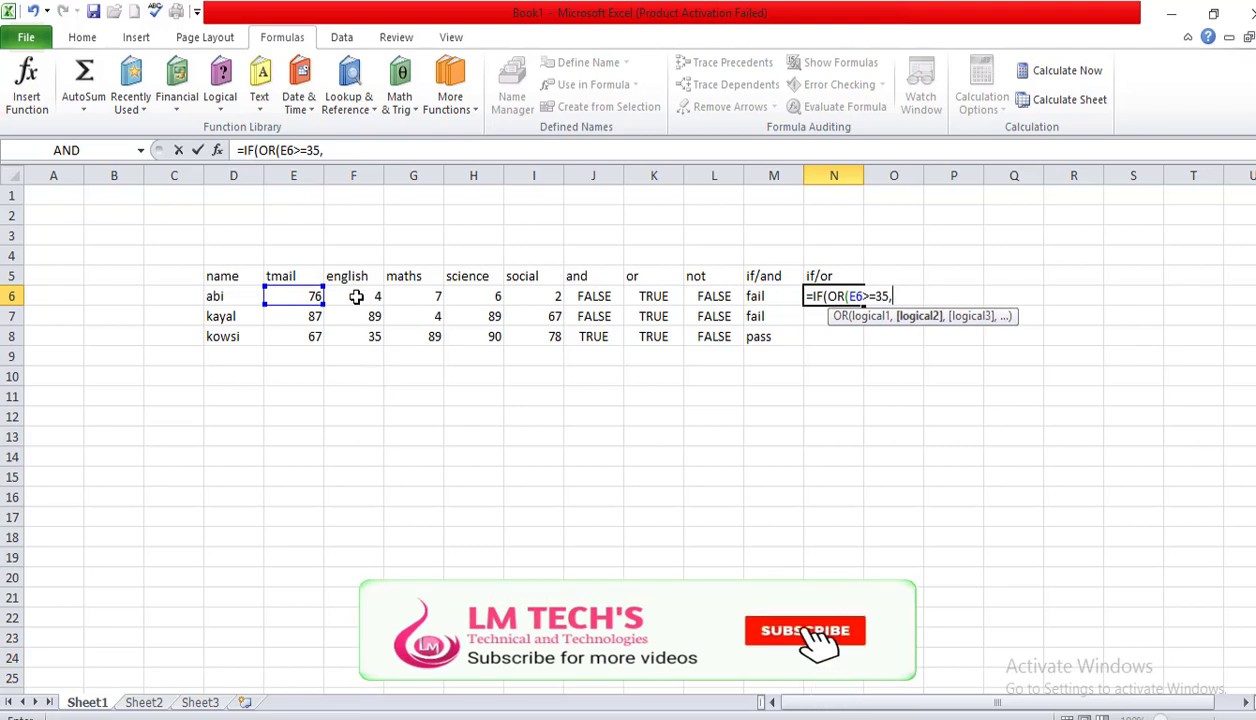
Add the conditions F6>=35 and G6>=35 to the nested OR in N6
left_click(356, 297)
type(">=35")
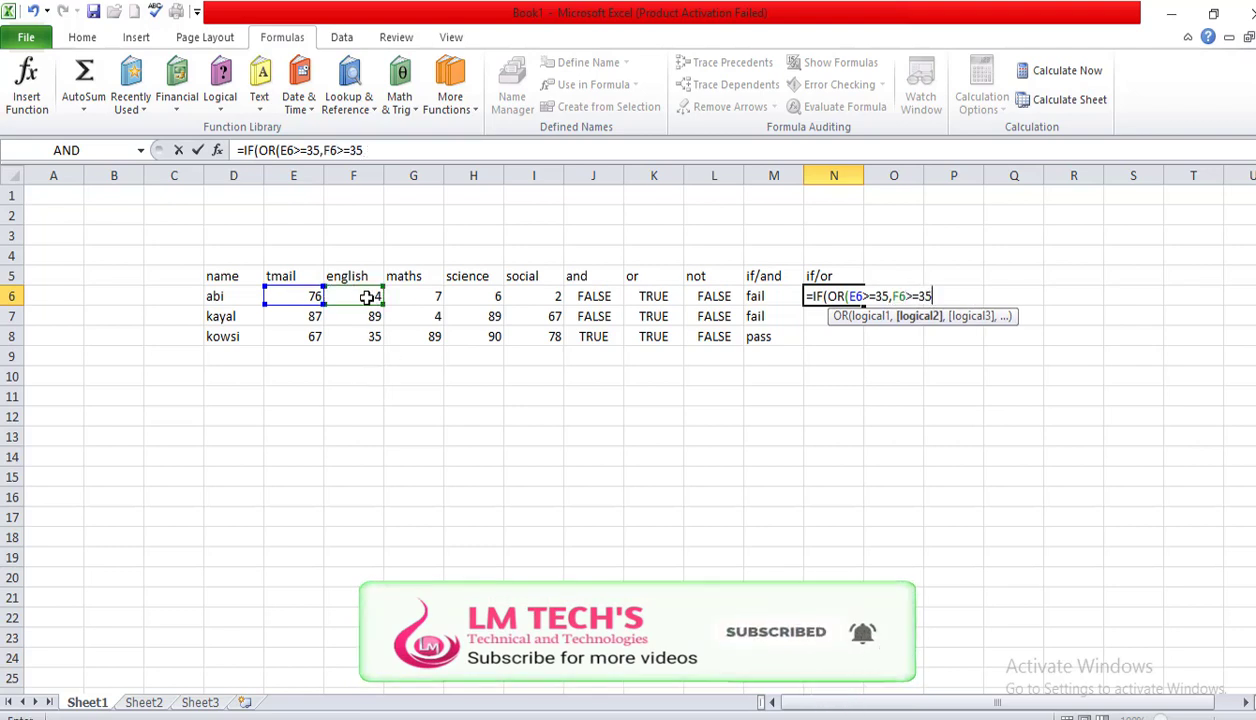
key("Return")
key("Return")
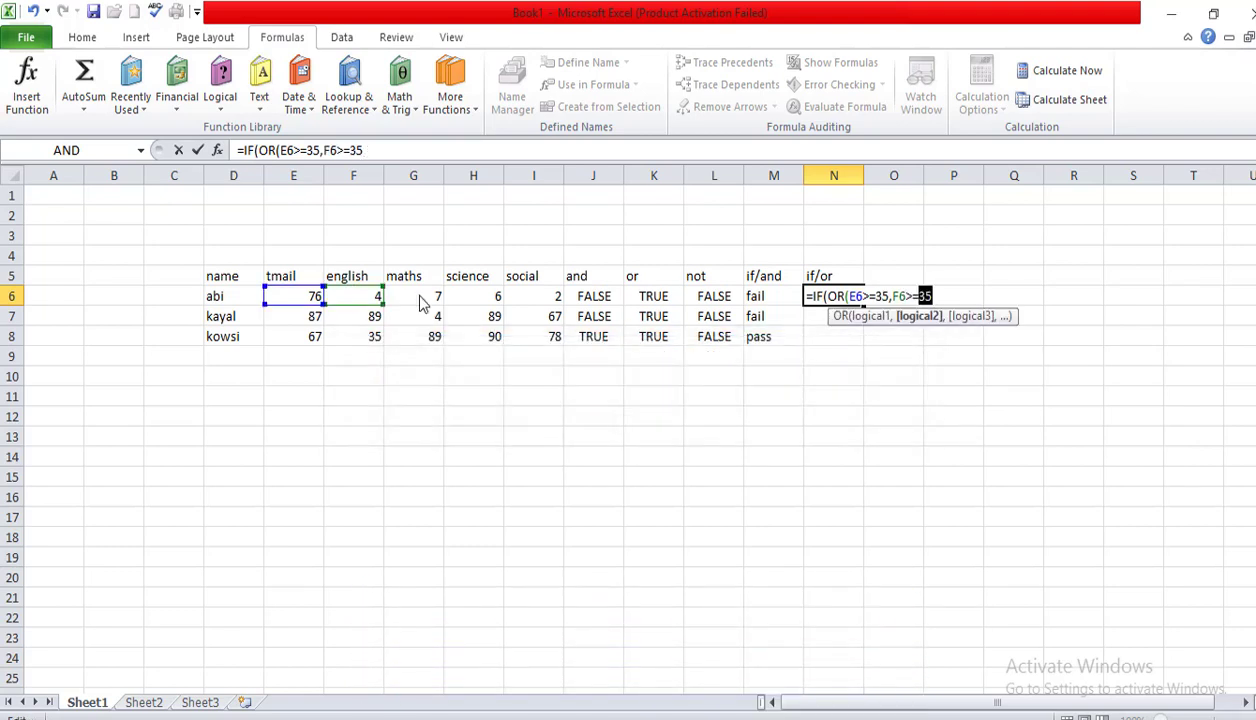
key("Right")
type(",")
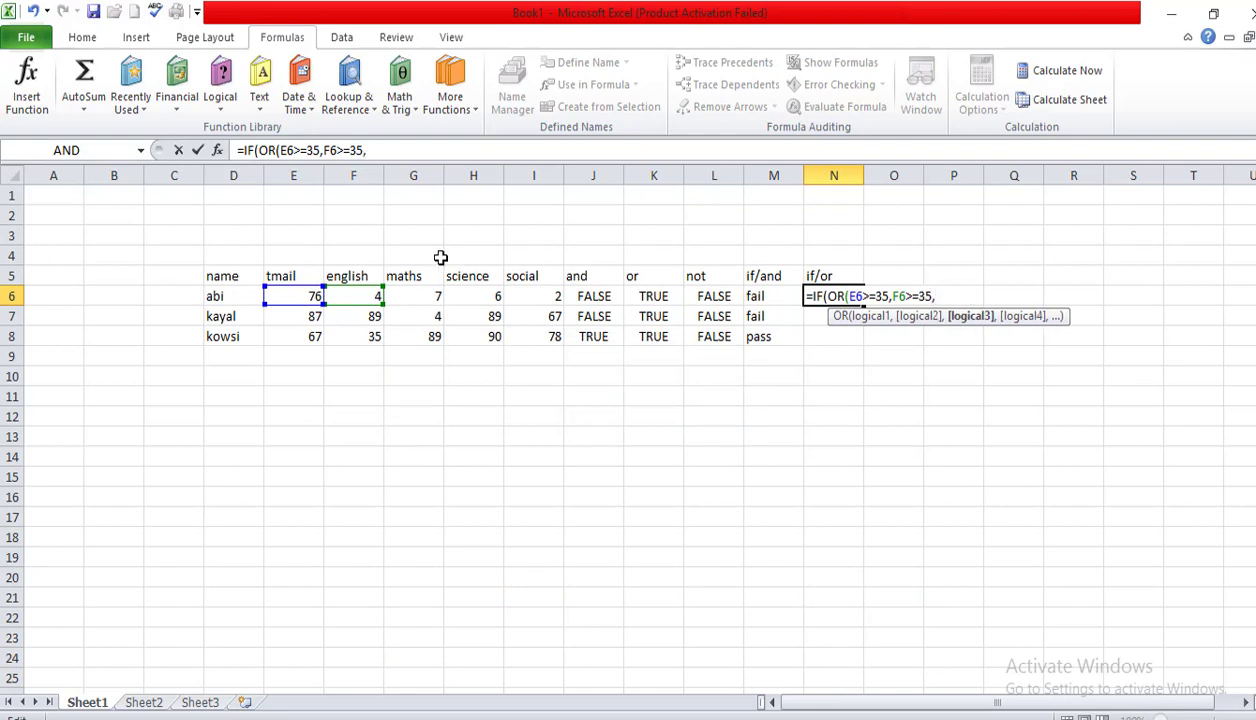
left_click(413, 303)
type(">=")
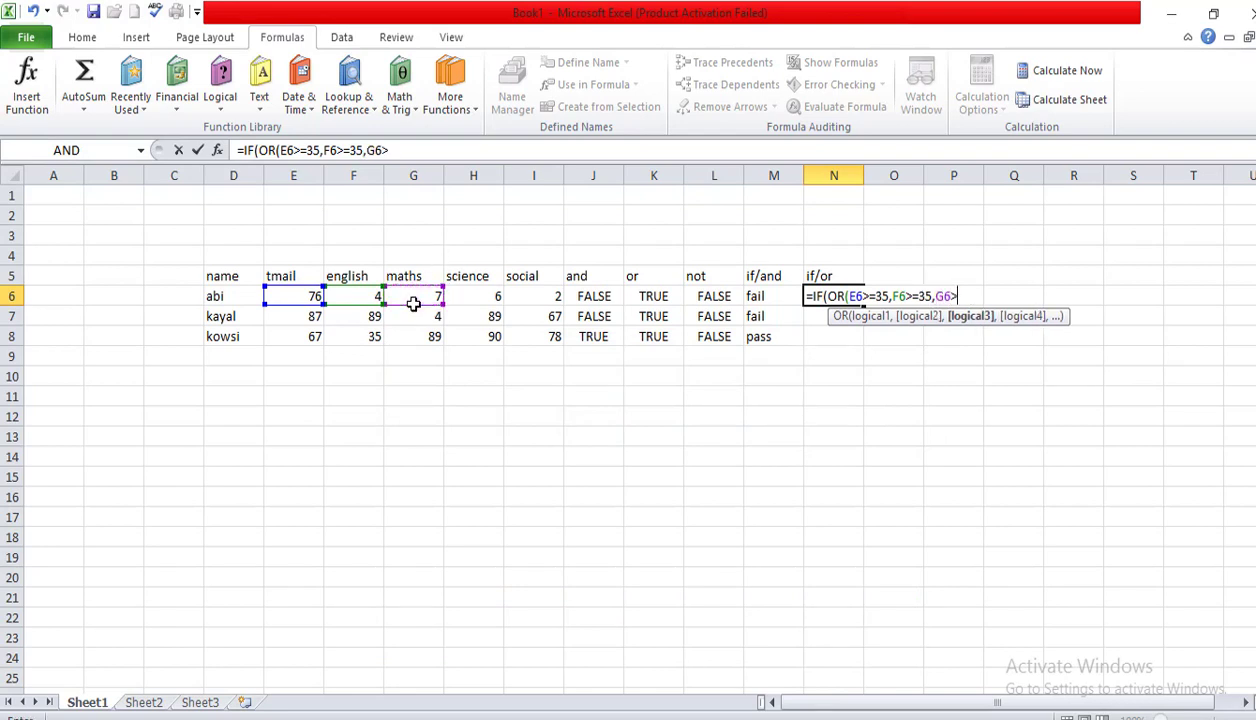
type("35,")
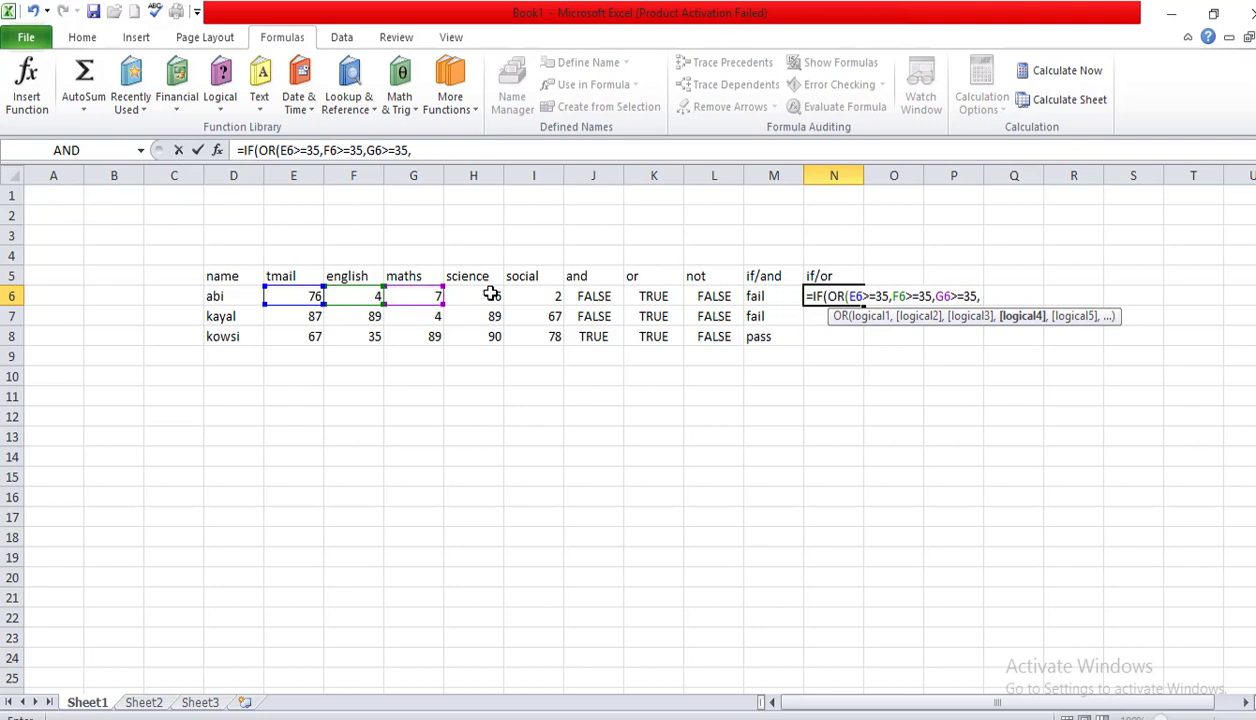
Add the conditions H6>=35 and I6>=35 to the nested OR and close its parenthesis
left_click(492, 295)
type("?")
key("BackSpace")
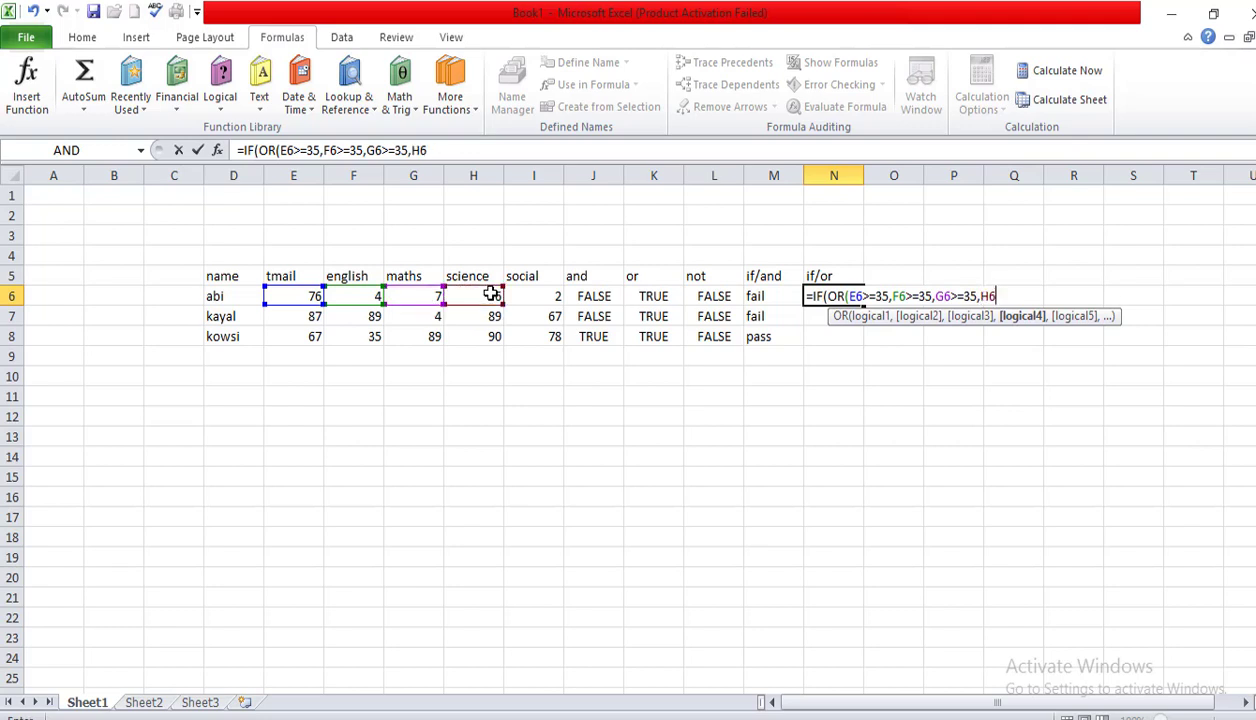
type(">=35,")
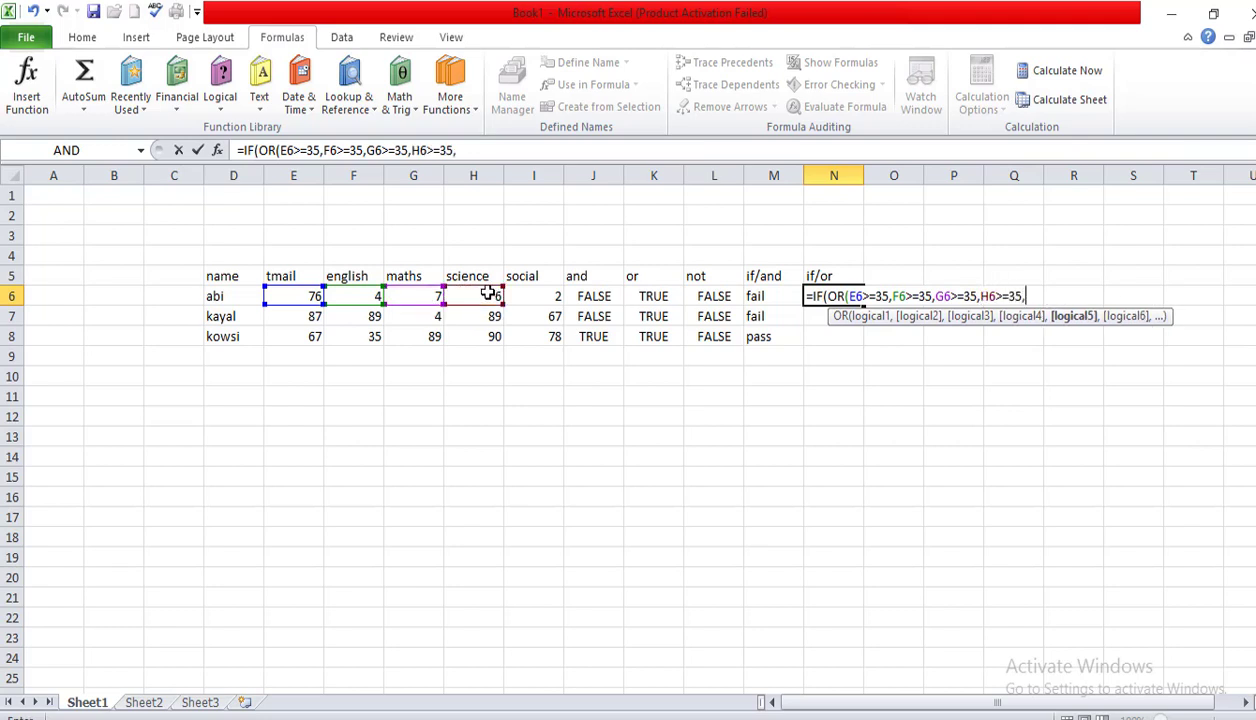
left_click(530, 297)
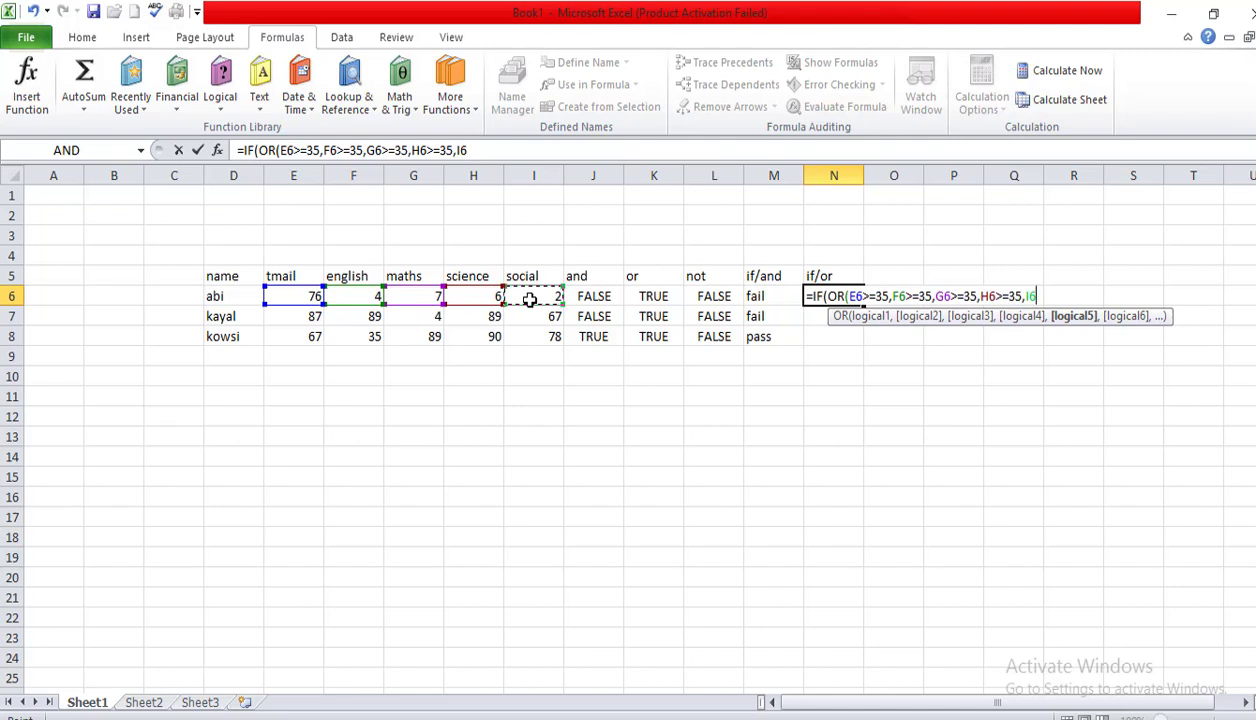
type(">=35),")
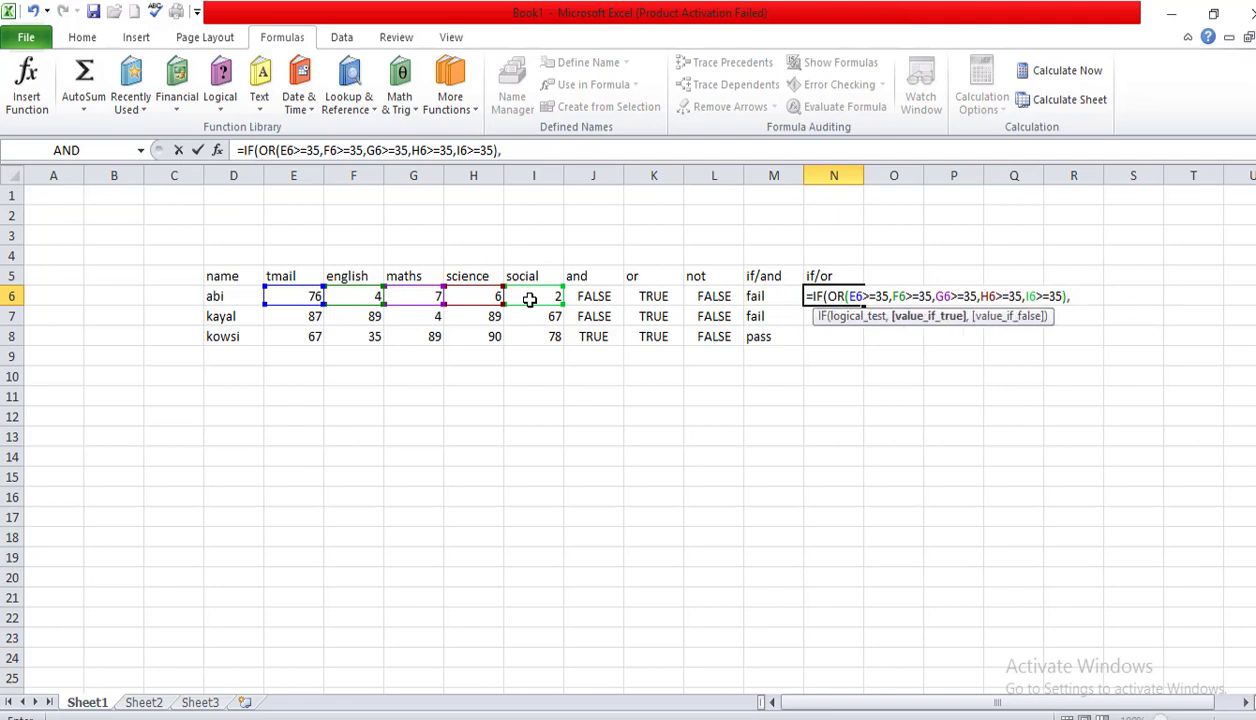
Complete the N6 formula with "Good" if true and "Bad" if false, and fill it down to N8
type("\"")
type("Good")
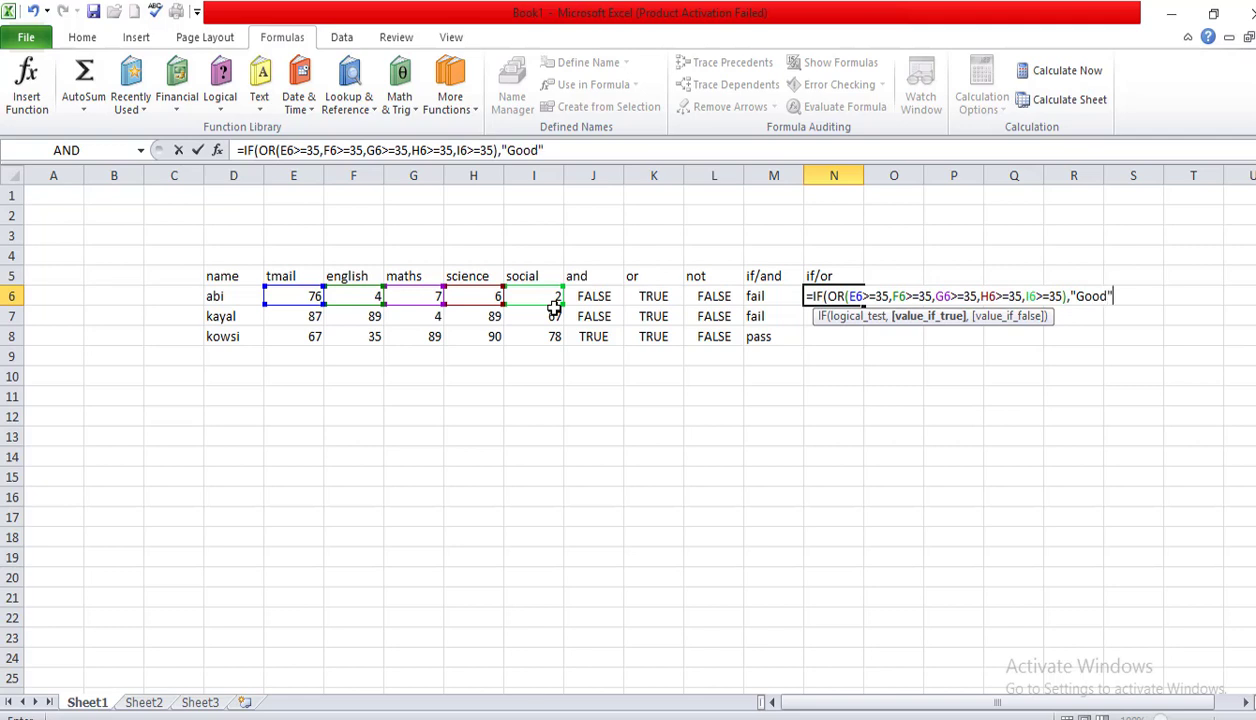
type("\",\"")
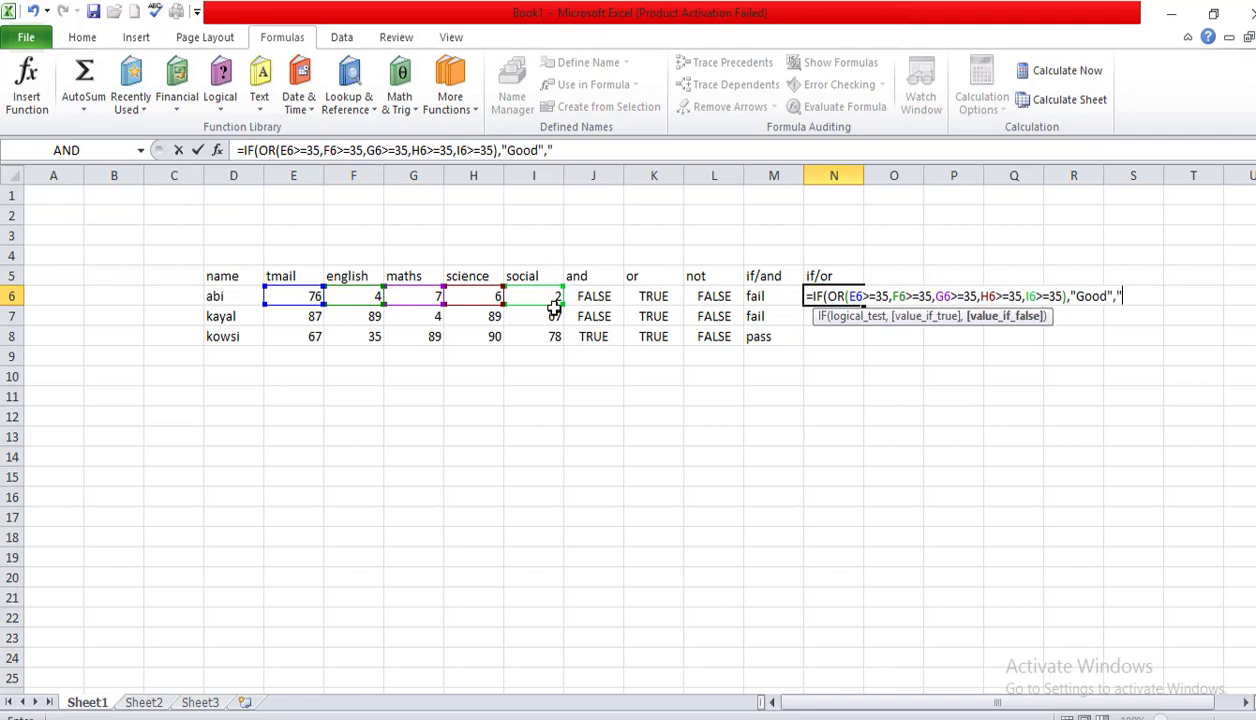
type("Bad\")")
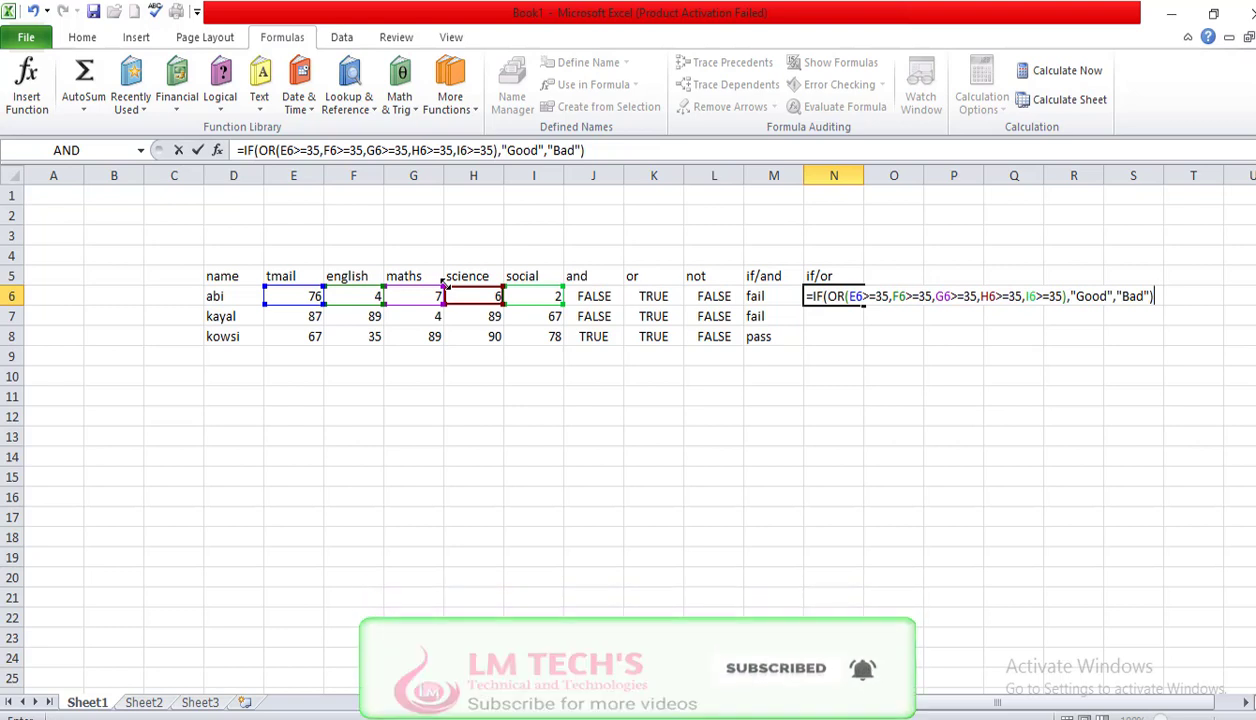
key("Return")
key("Up")
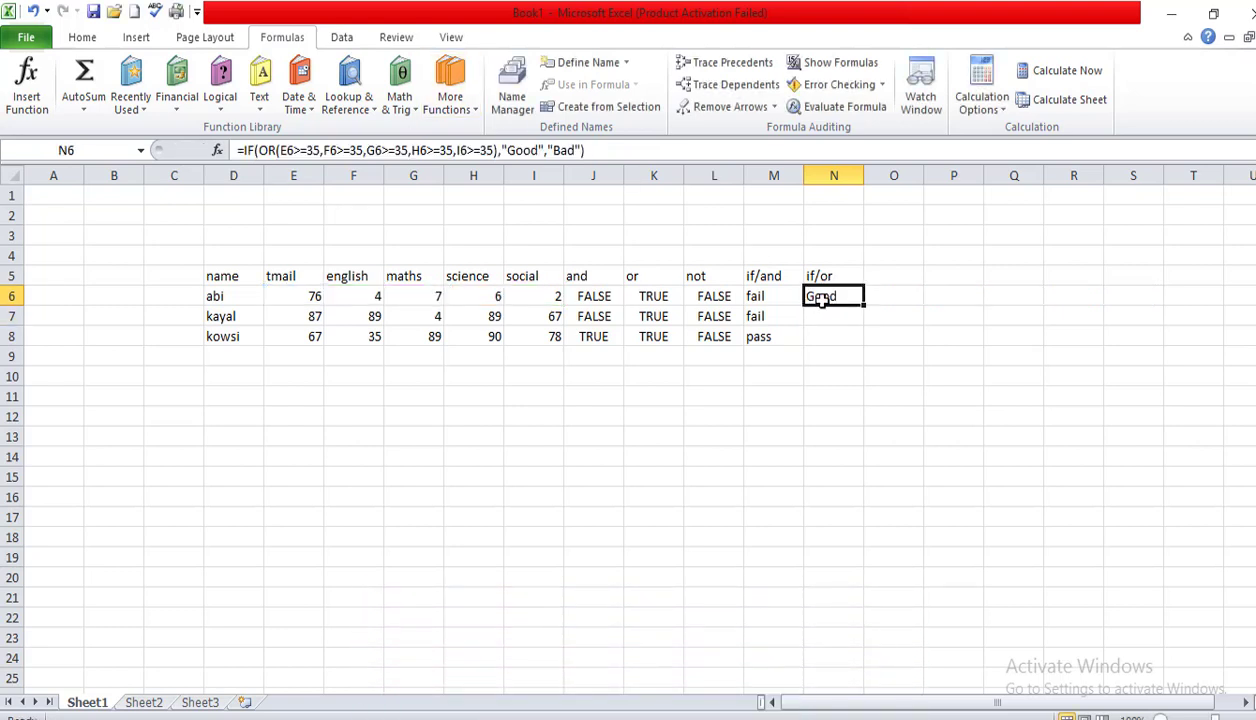
left_click_drag(862, 305, 867, 347)
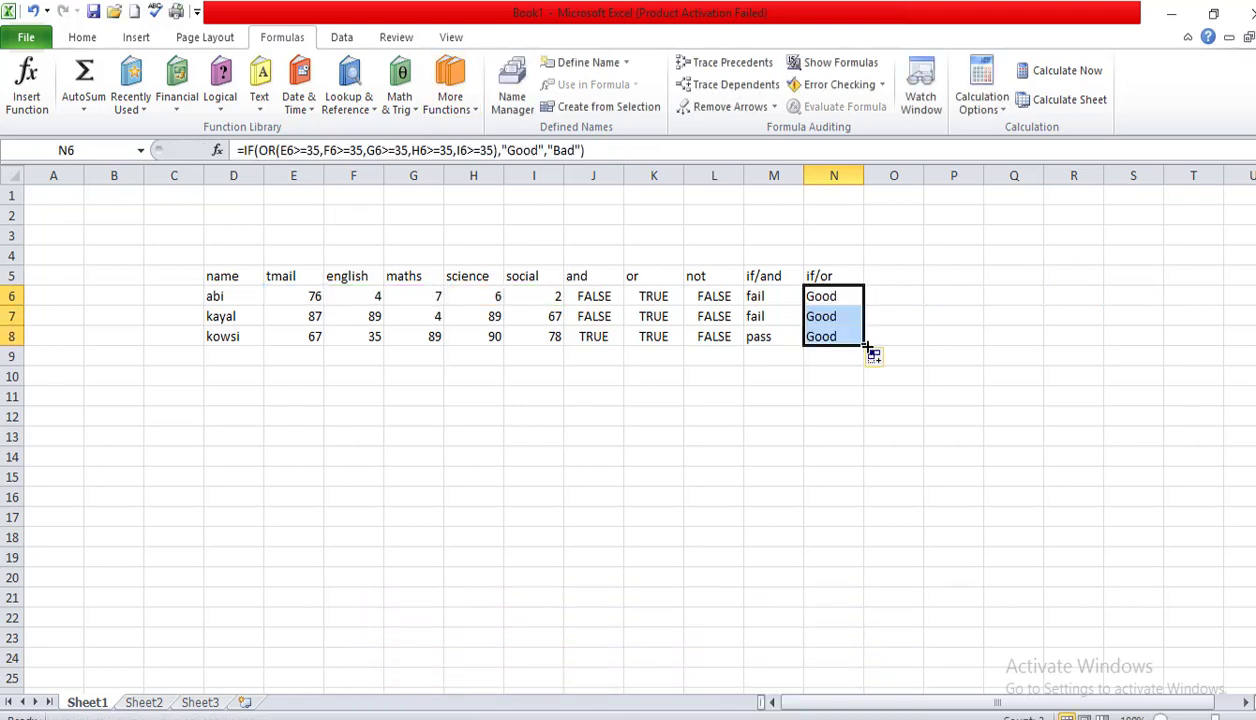
Change the mark in E6 to 2 and check the if/or result in N6
left_click(287, 293)
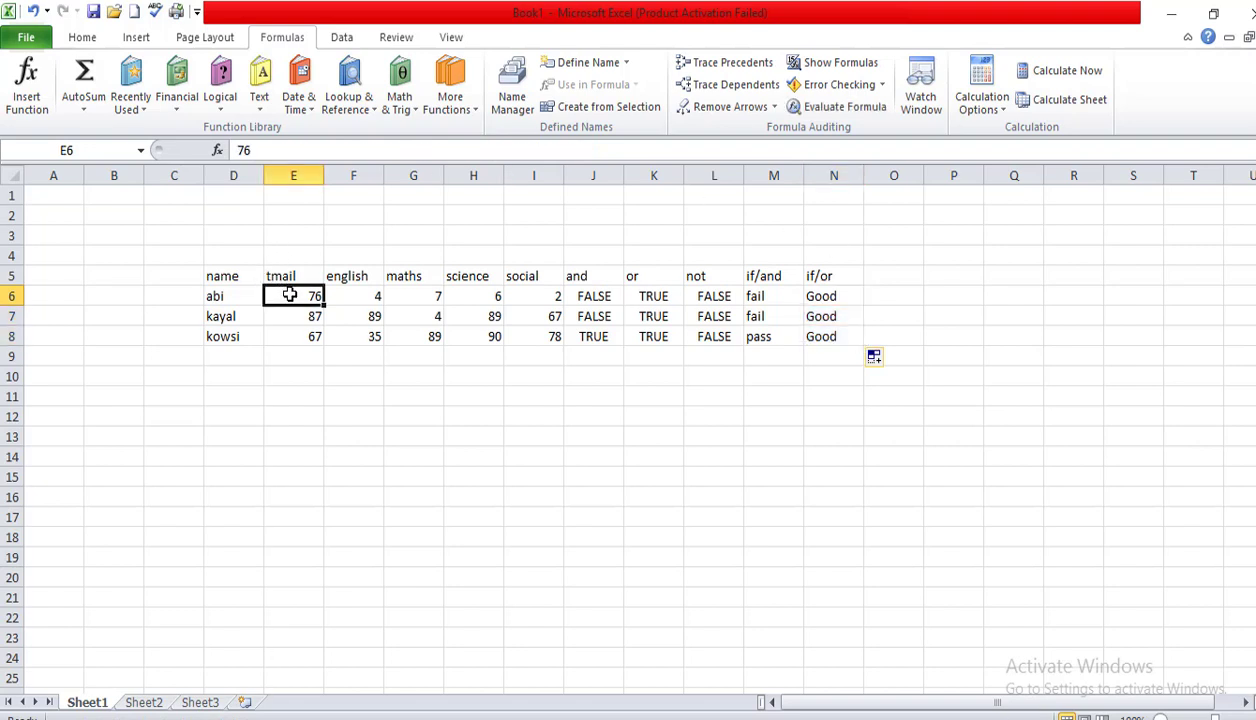
type("2")
left_click(375, 350)
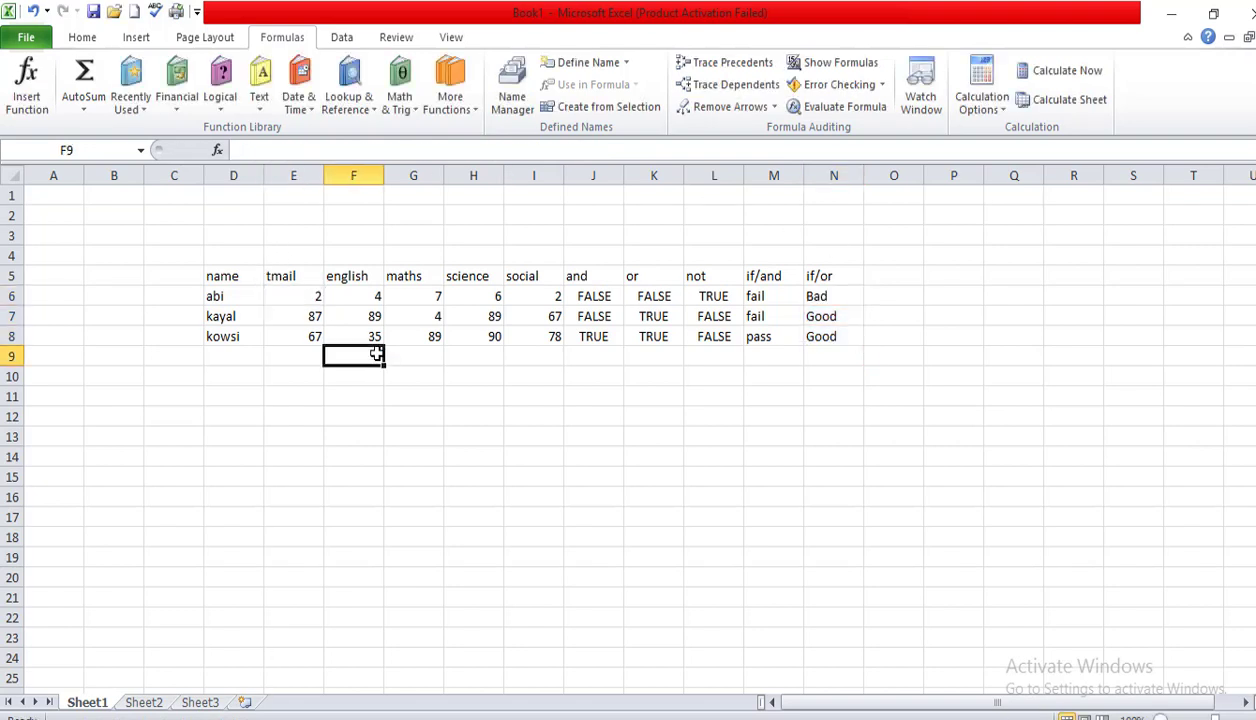
left_click(834, 298)
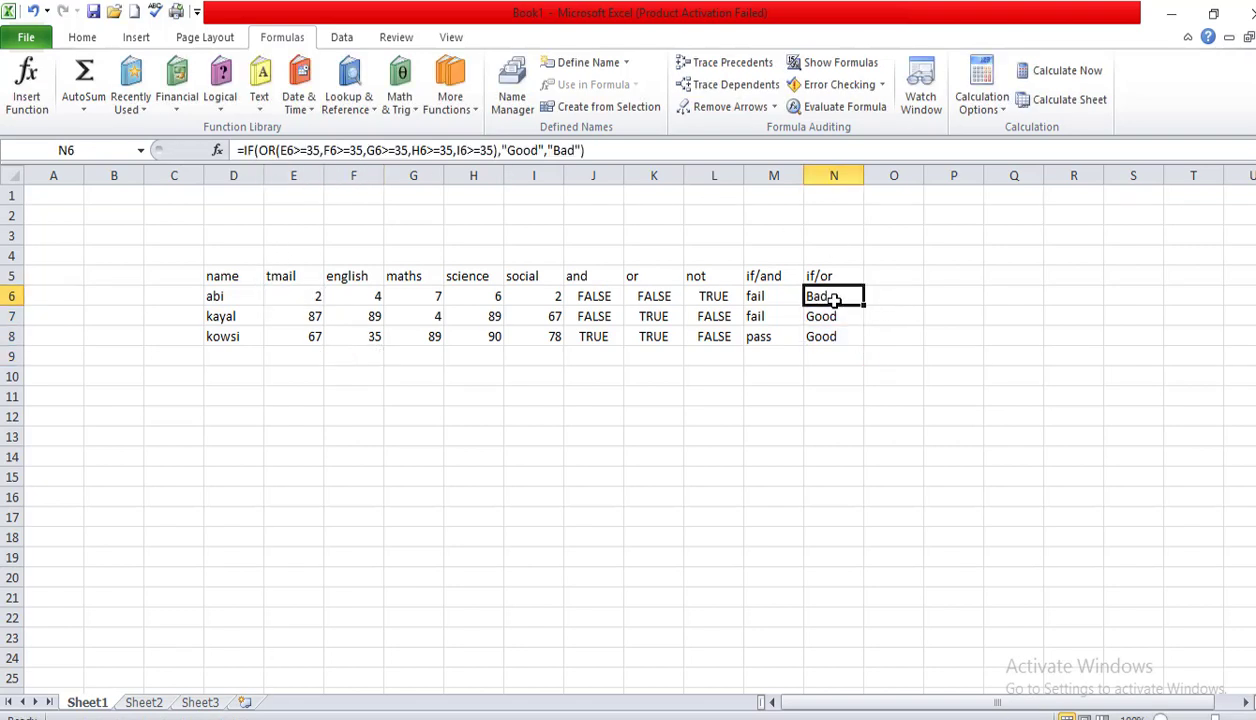
Review the finished marks table and open the list of available logical functions
left_click(376, 417)
left_click_drag(895, 615, 11, 202)
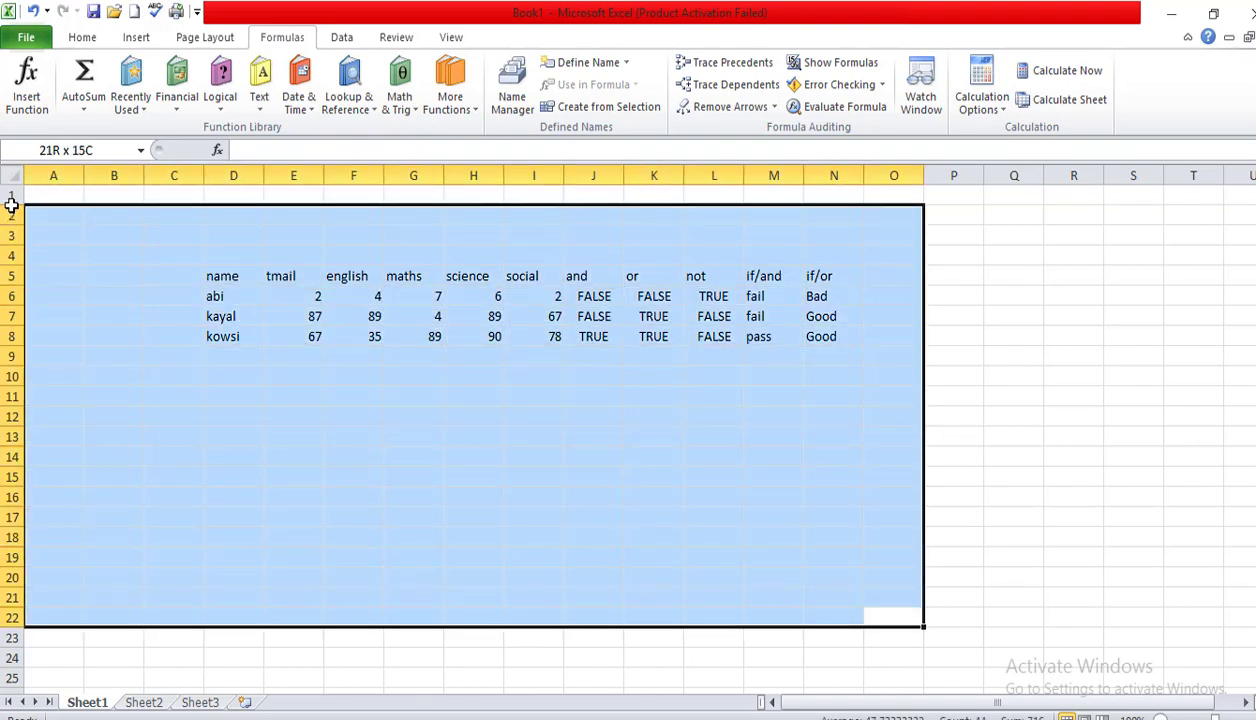
left_click(531, 524)
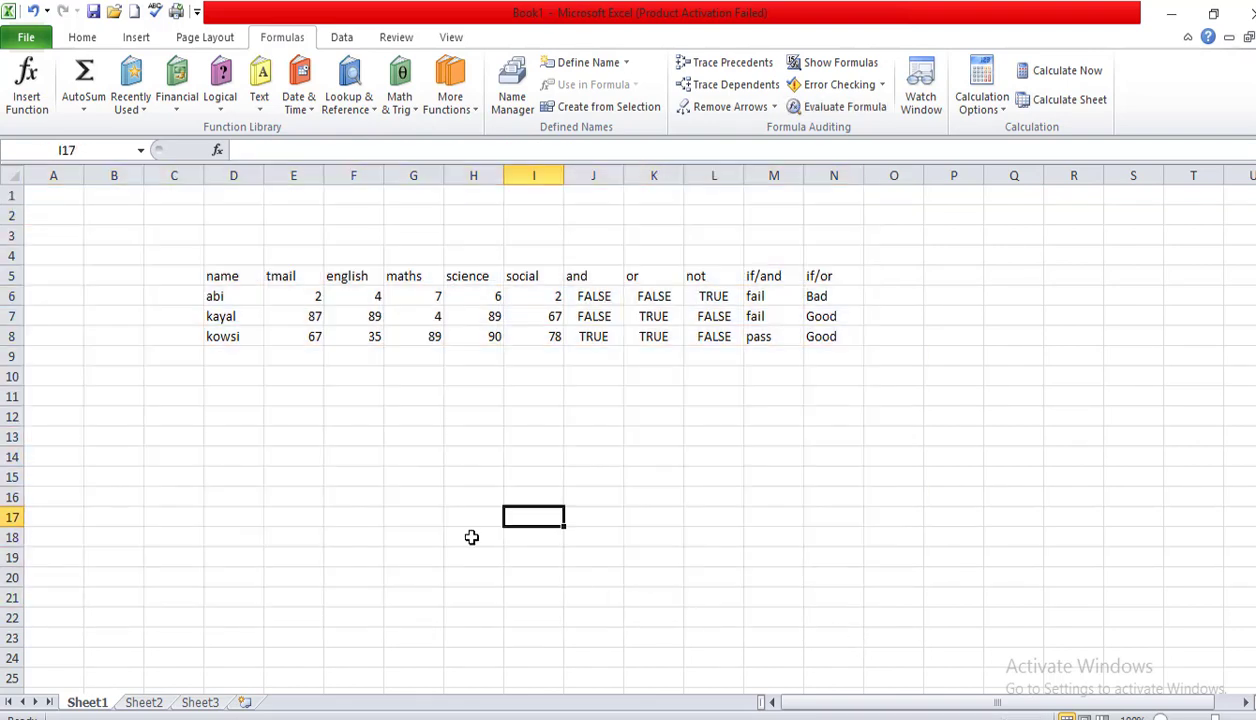
left_click(220, 98)
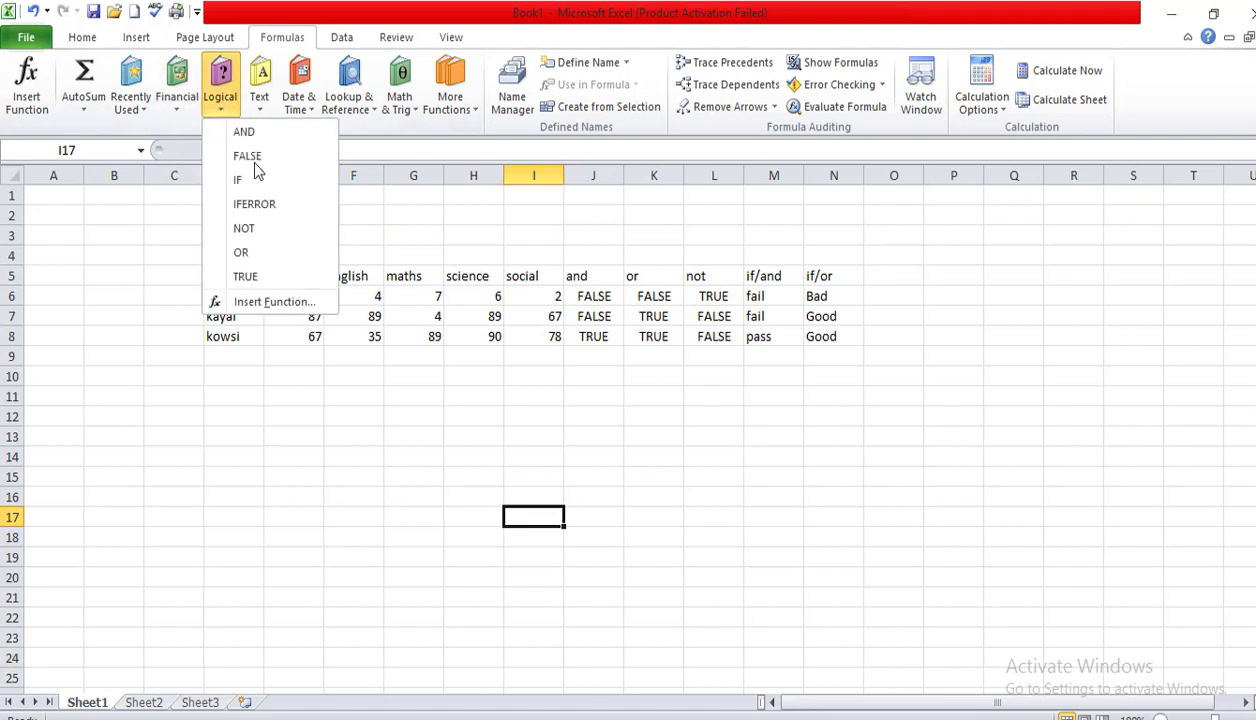